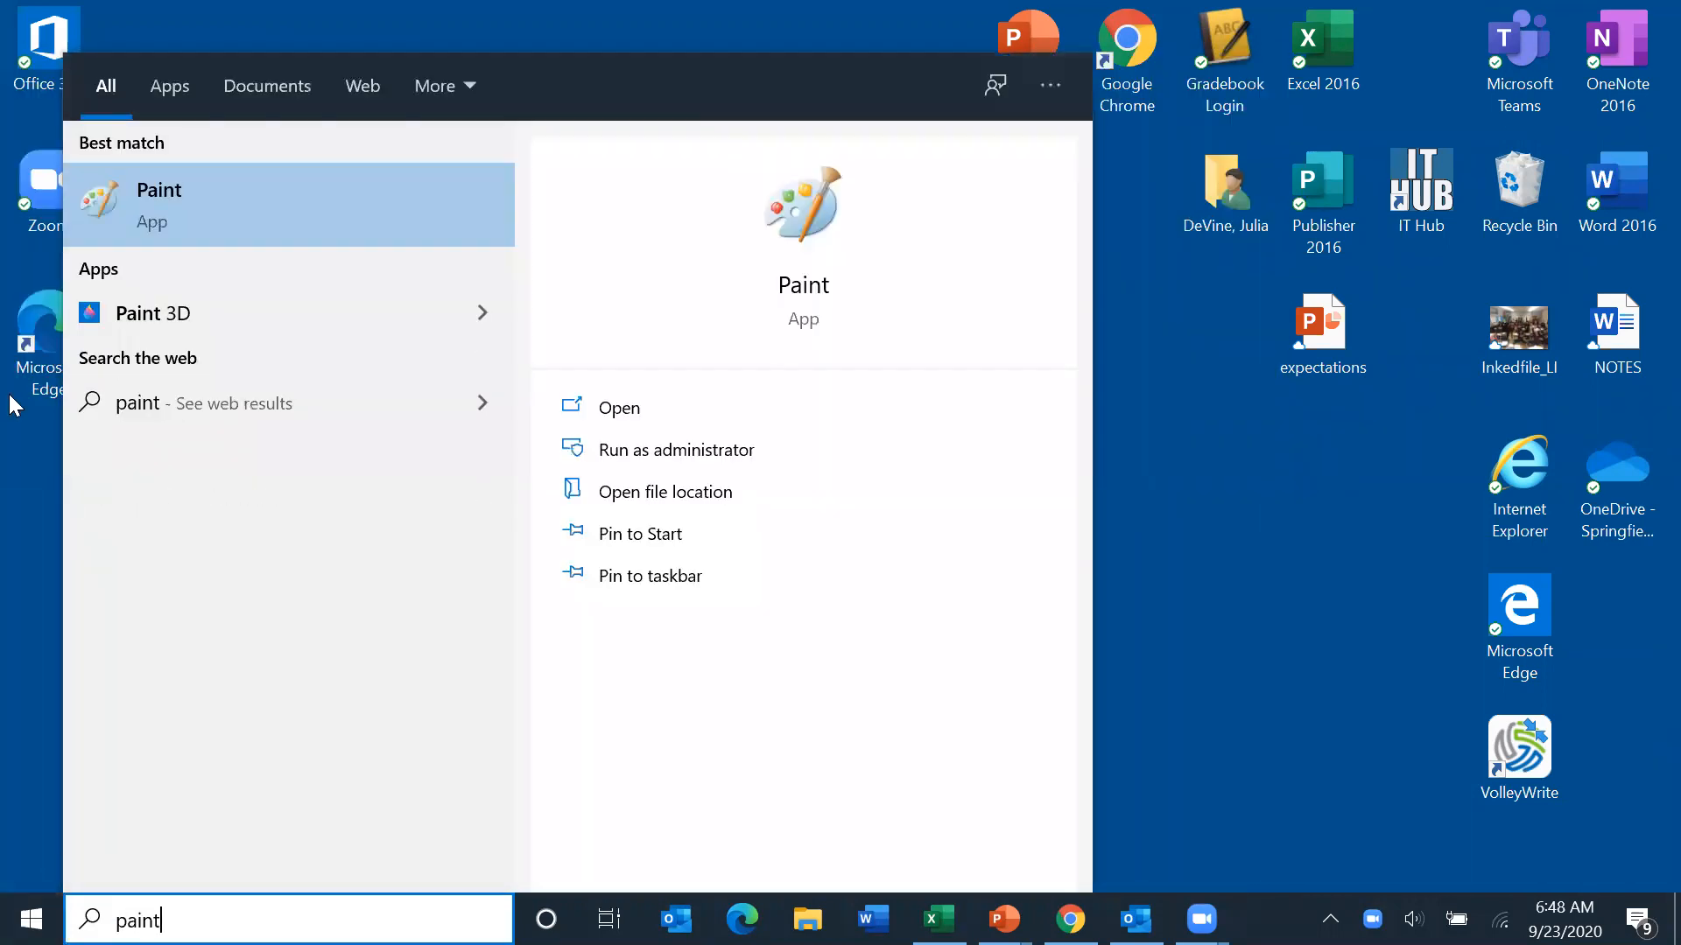
# - Open Paint and draw a large closed green freehand outline across most of the canvas as the map area
pyautogui.click(190, 217)
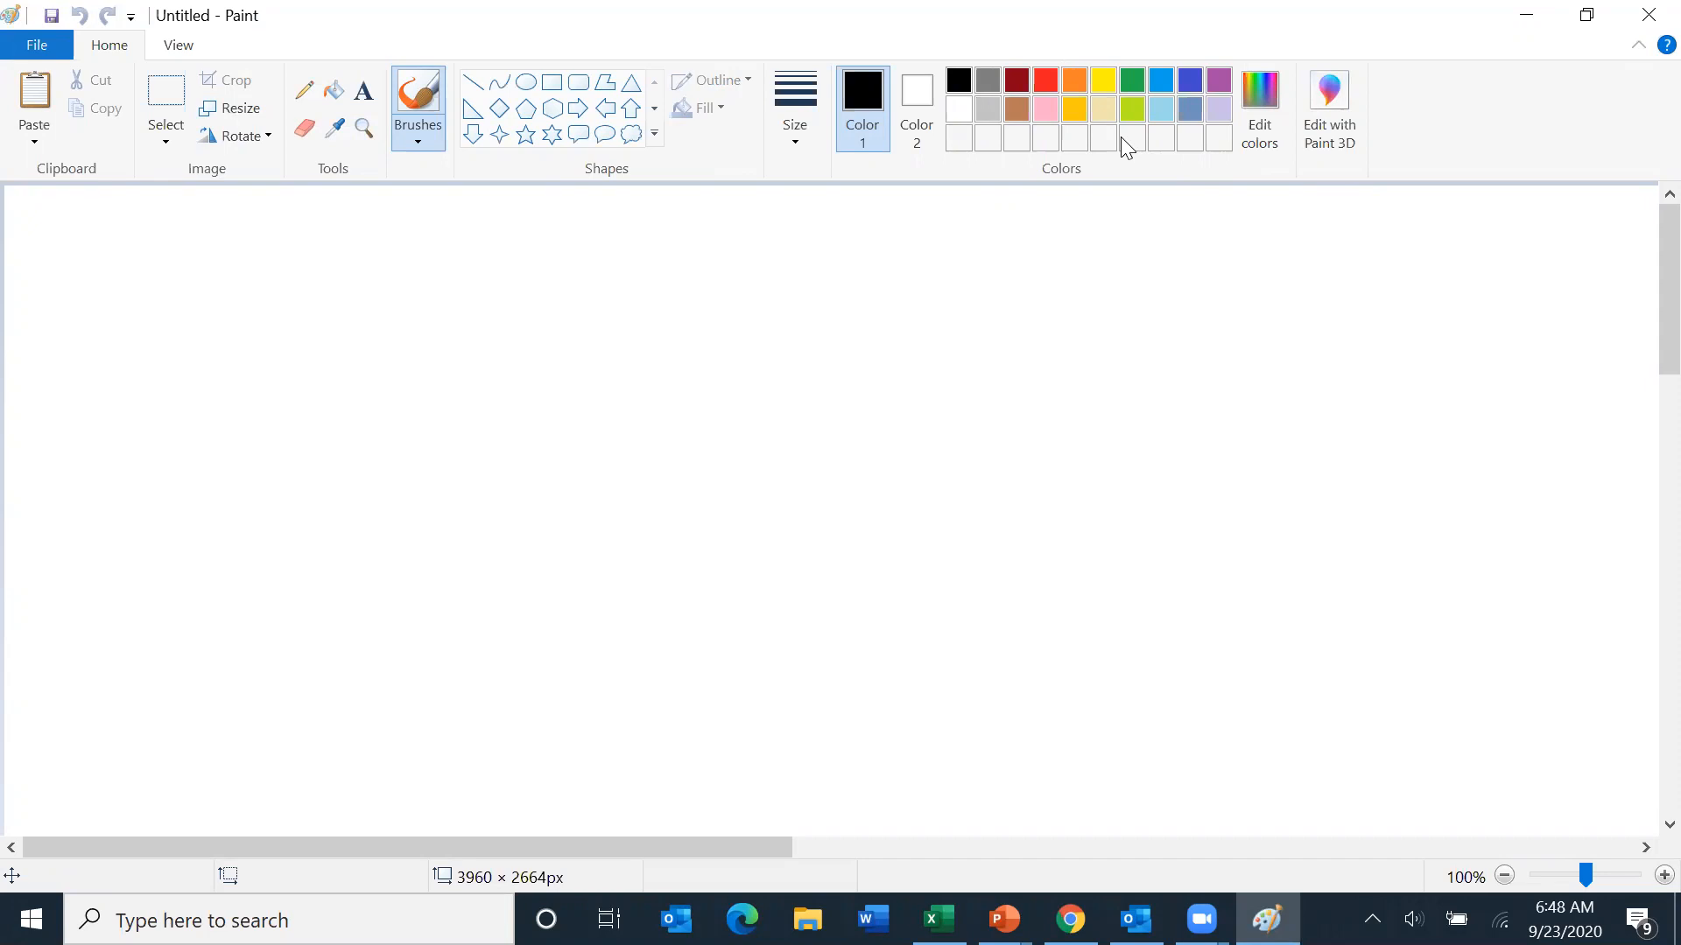
pyautogui.click(1137, 82)
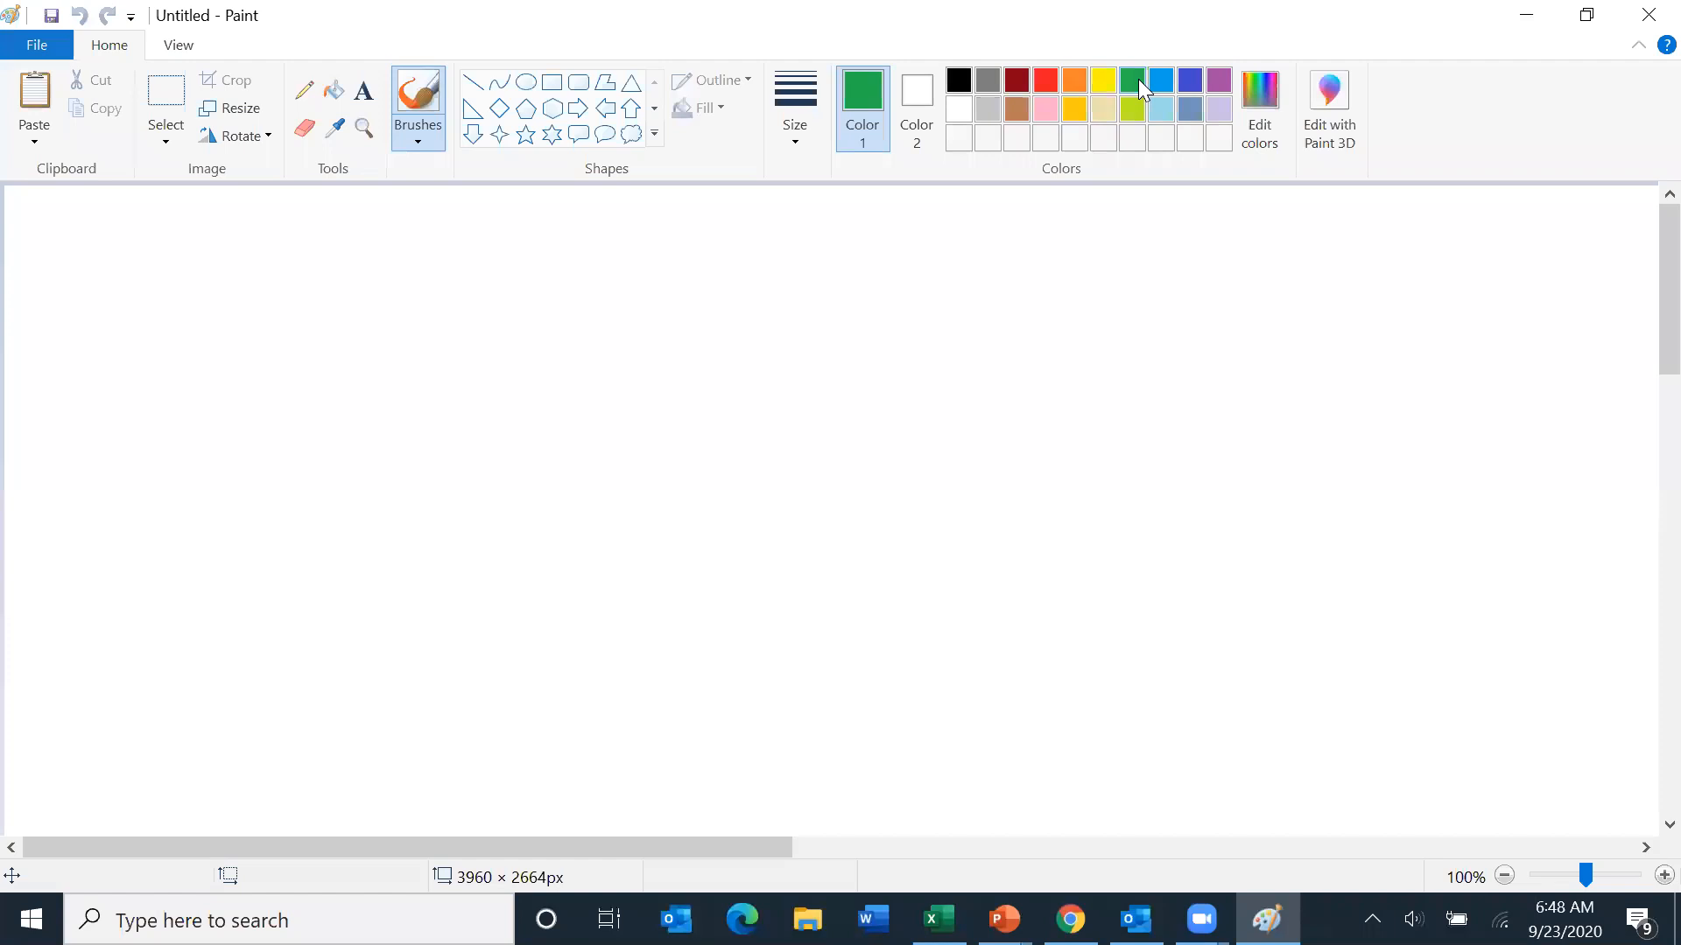
pyautogui.moveTo(750, 267)
pyautogui.mouseDown()
pyautogui.moveTo(538, 295)
pyautogui.moveTo(361, 339)
pyautogui.moveTo(212, 448)
pyautogui.moveTo(195, 604)
pyautogui.moveTo(367, 643)
pyautogui.moveTo(464, 795)
pyautogui.moveTo(673, 759)
pyautogui.moveTo(802, 822)
pyautogui.moveTo(1073, 795)
pyautogui.moveTo(1142, 679)
pyautogui.moveTo(981, 641)
pyautogui.moveTo(1059, 526)
pyautogui.moveTo(1239, 502)
pyautogui.moveTo(1221, 390)
pyautogui.moveTo(1172, 298)
pyautogui.moveTo(1001, 279)
pyautogui.moveTo(898, 228)
pyautogui.moveTo(812, 218)
pyautogui.moveTo(741, 273)
pyautogui.mouseUp()
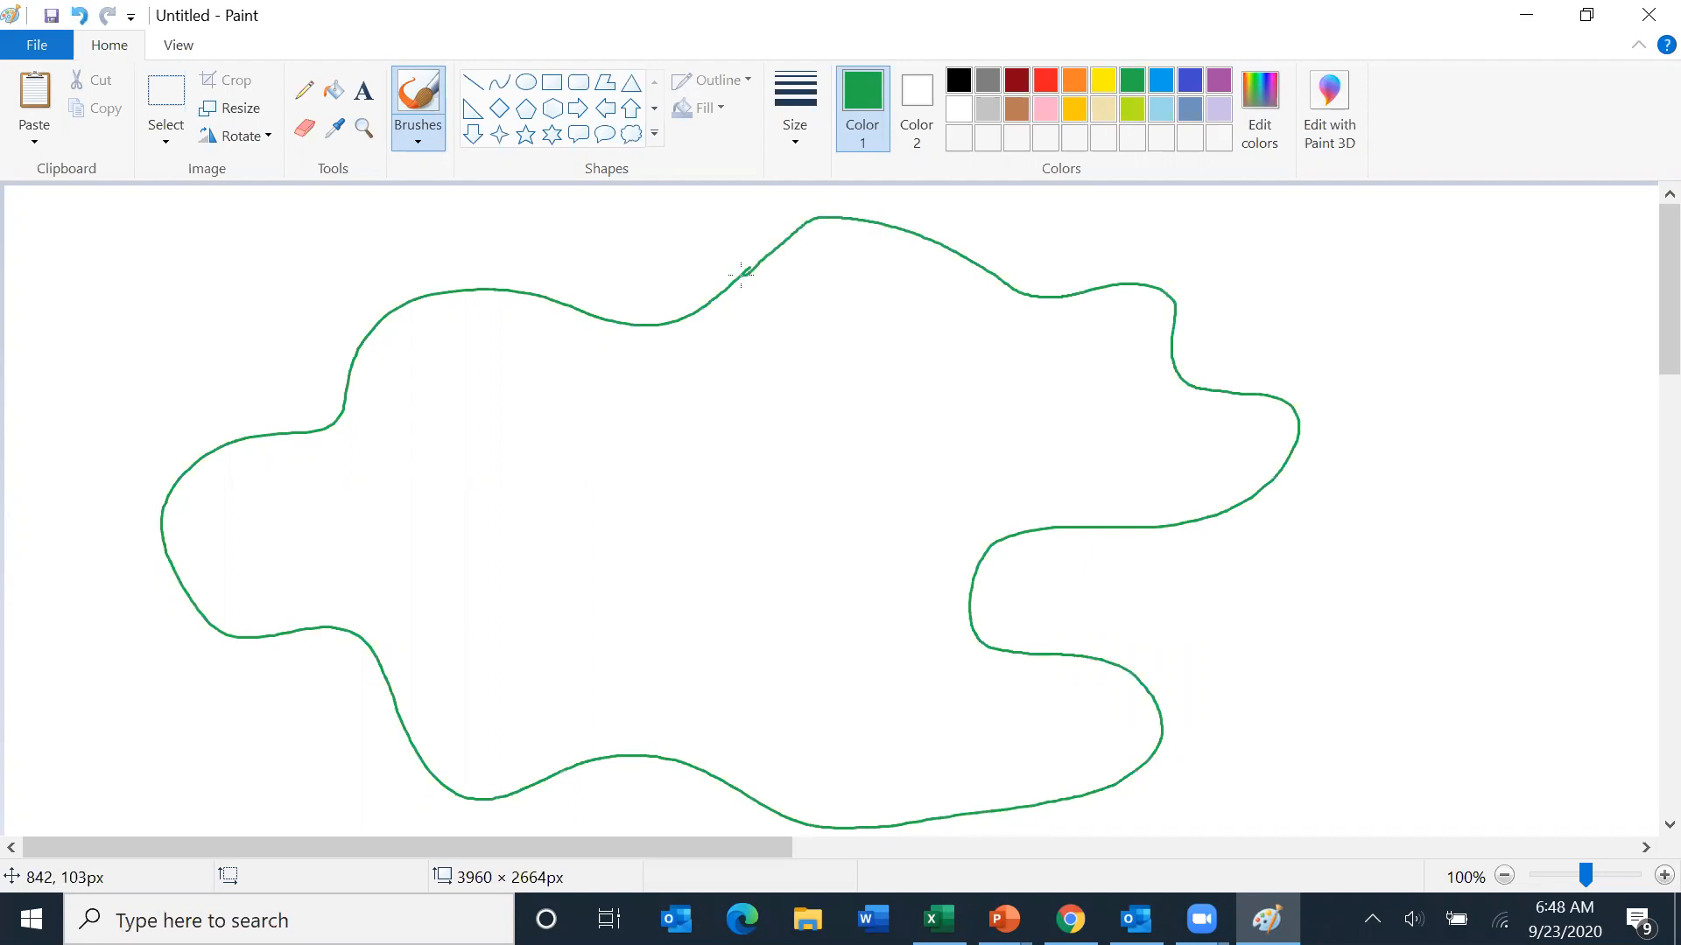
# - Draw a black rectangle about 382 × 432 px at the canvas's lower right as a legend box
pyautogui.click(165, 103)
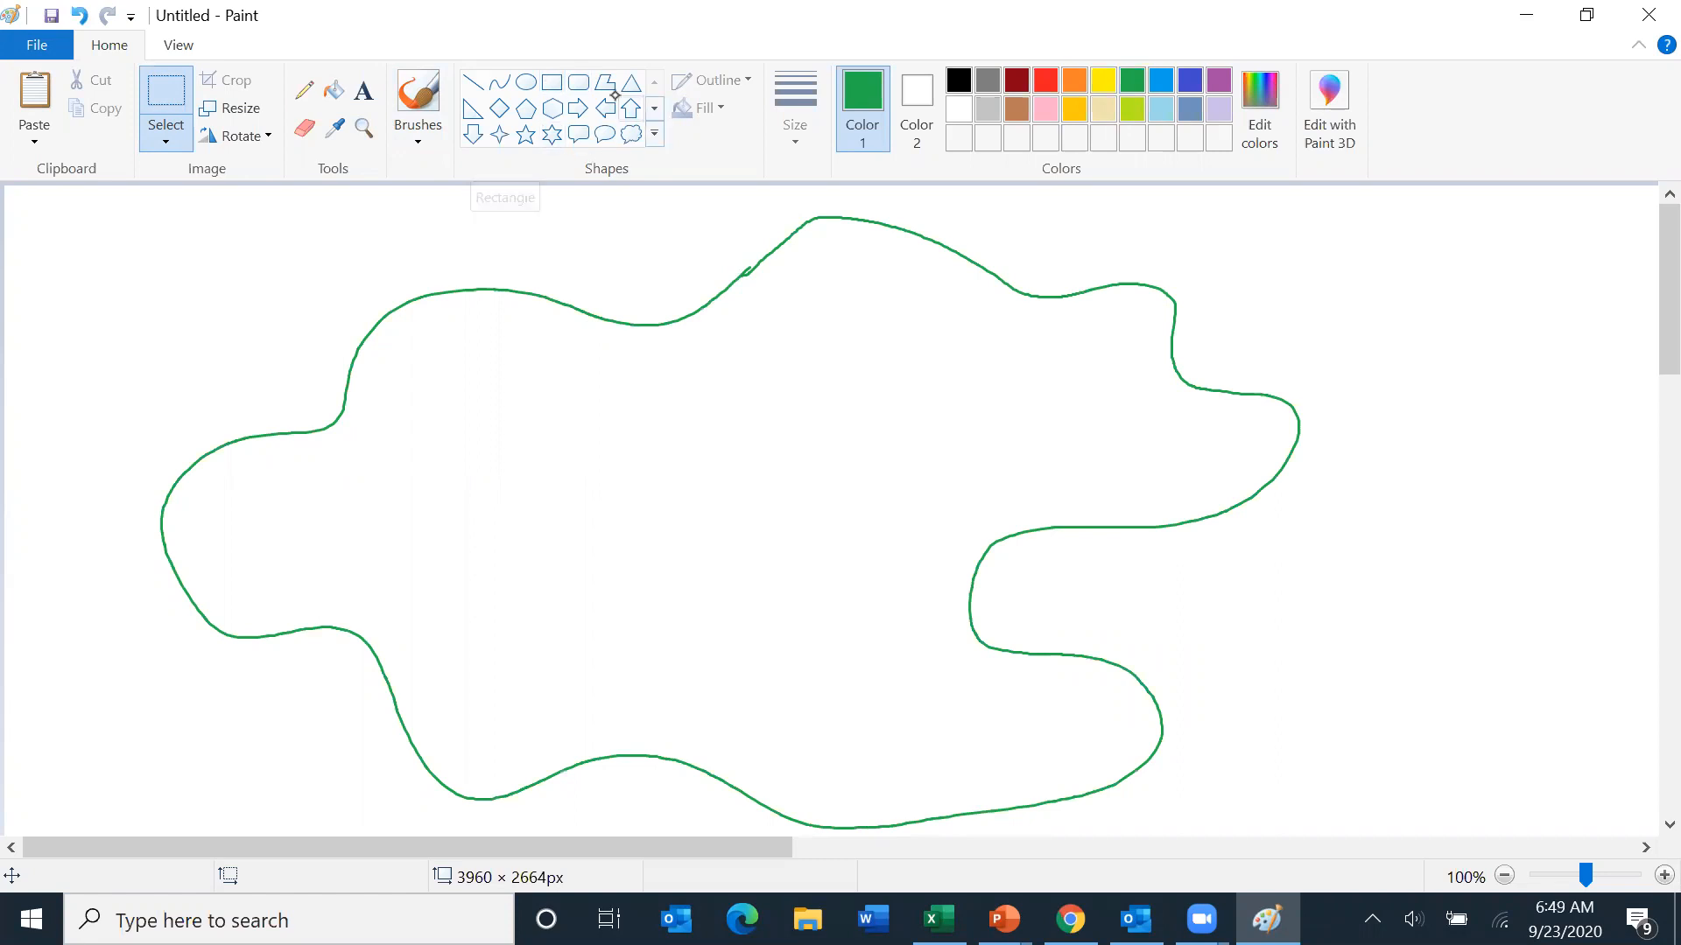
pyautogui.click(543, 81)
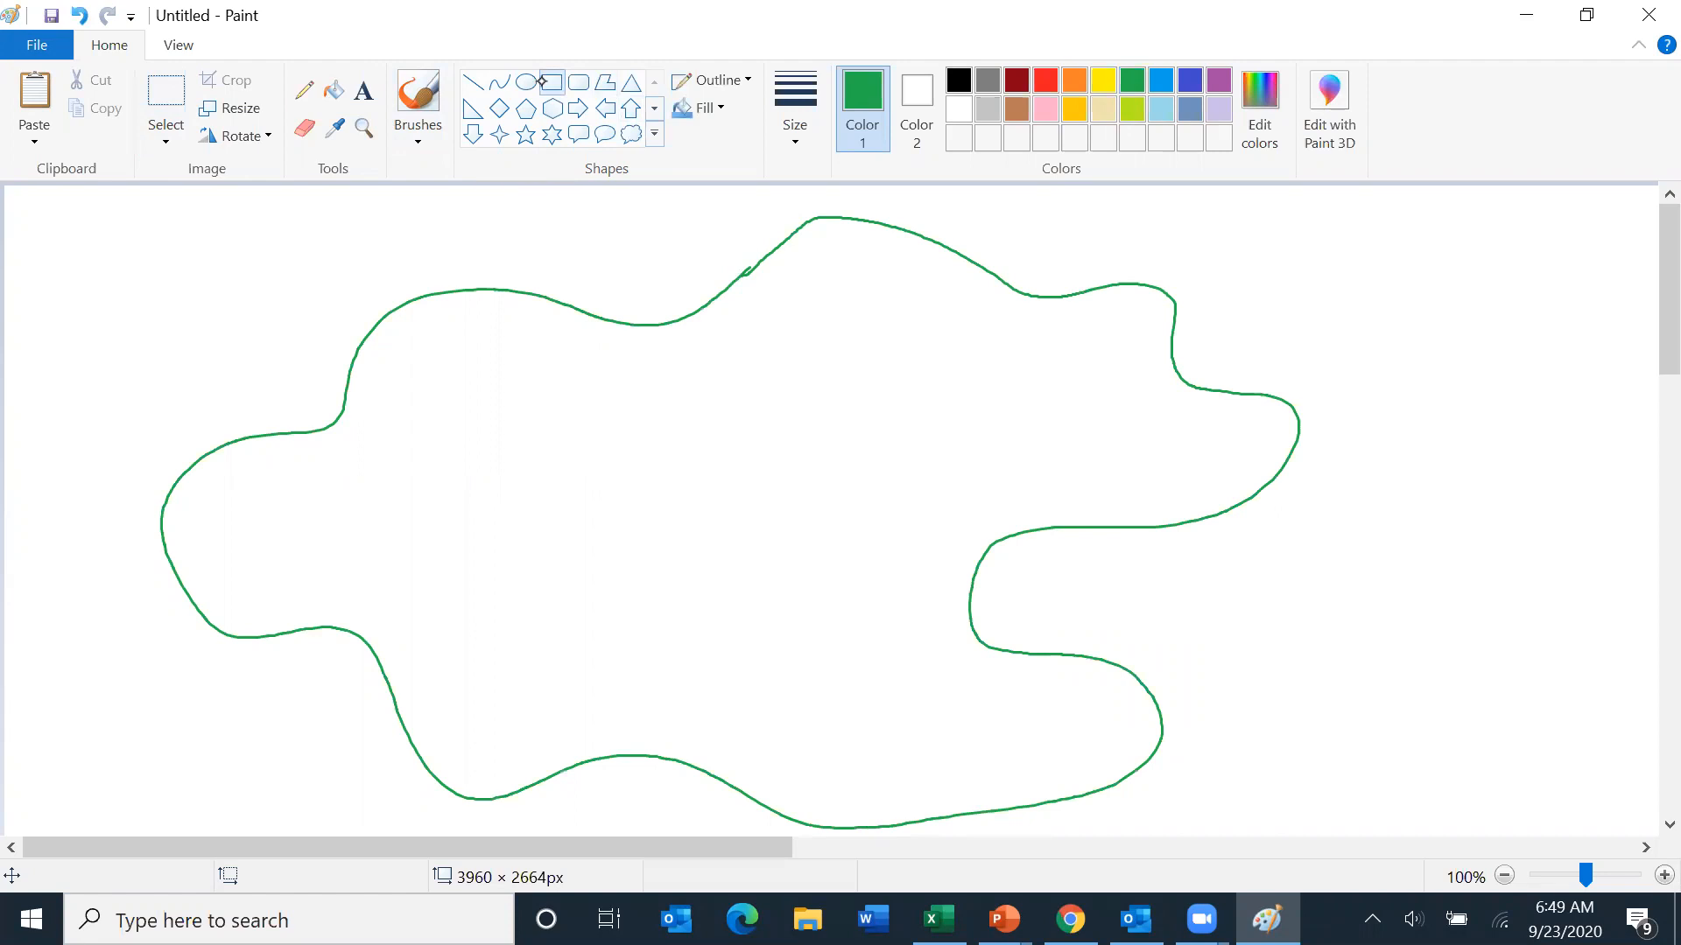
pyautogui.click(963, 87)
pyautogui.moveTo(1287, 455)
pyautogui.mouseDown()
pyautogui.moveTo(1308, 806)
pyautogui.moveTo(1400, 844)
pyautogui.moveTo(1537, 823)
pyautogui.moveTo(1619, 831)
pyautogui.mouseUp()
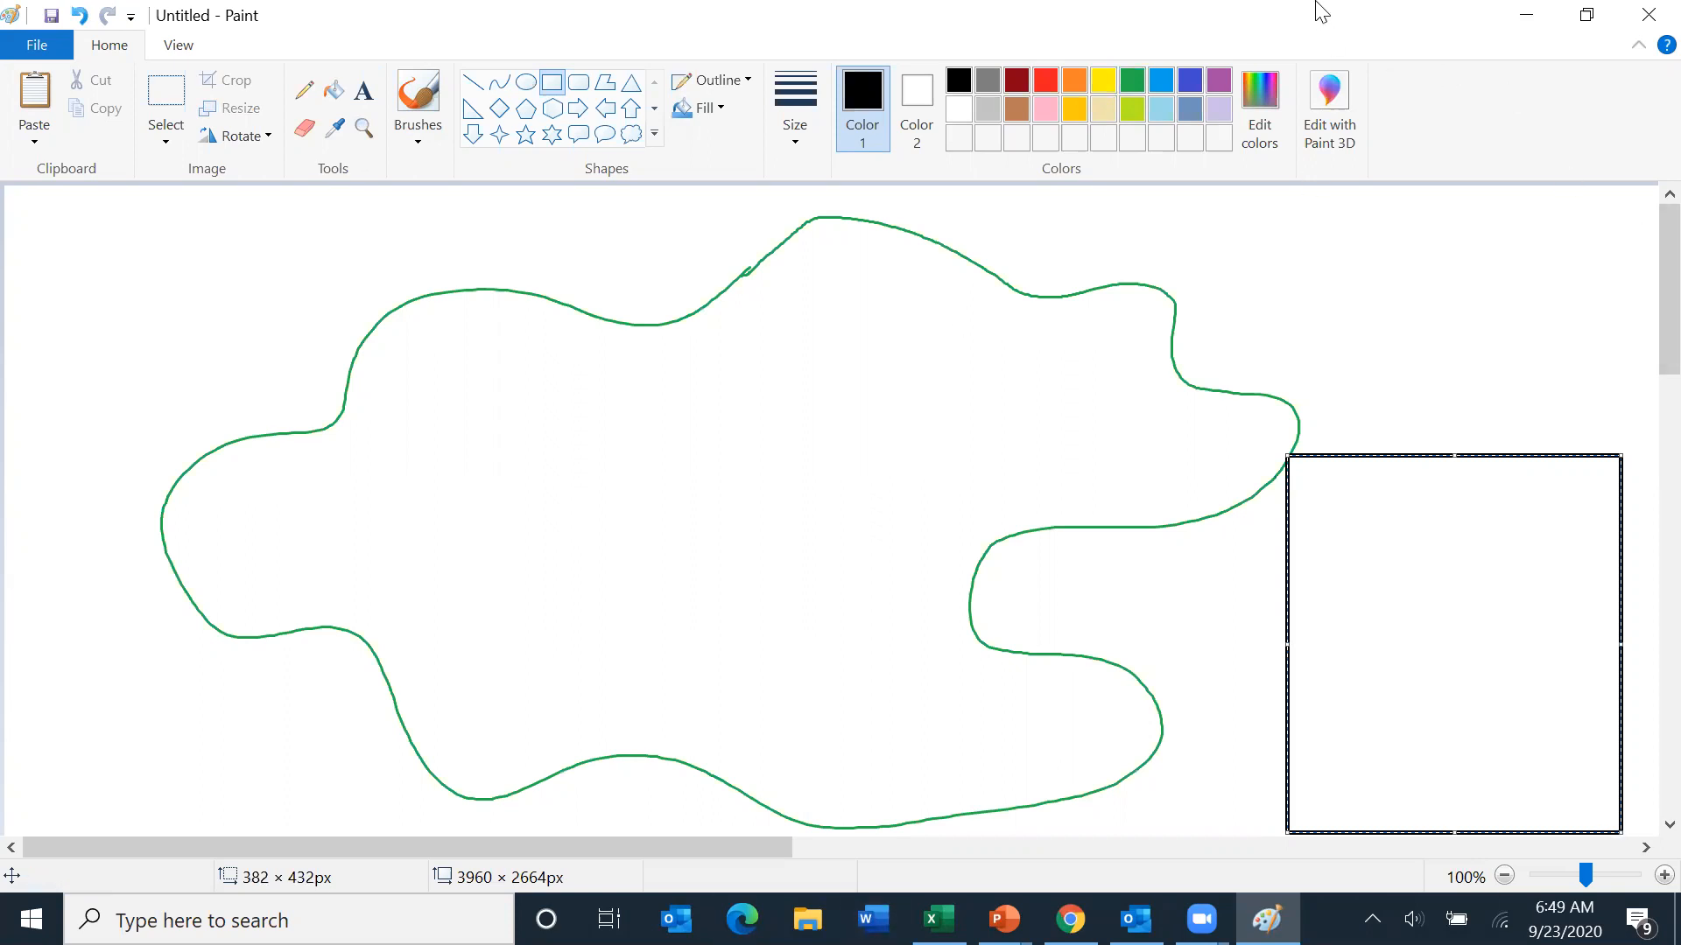
# - Draw a blue star about 123 × 108 px in the legend box's upper left corner
pyautogui.click(523, 136)
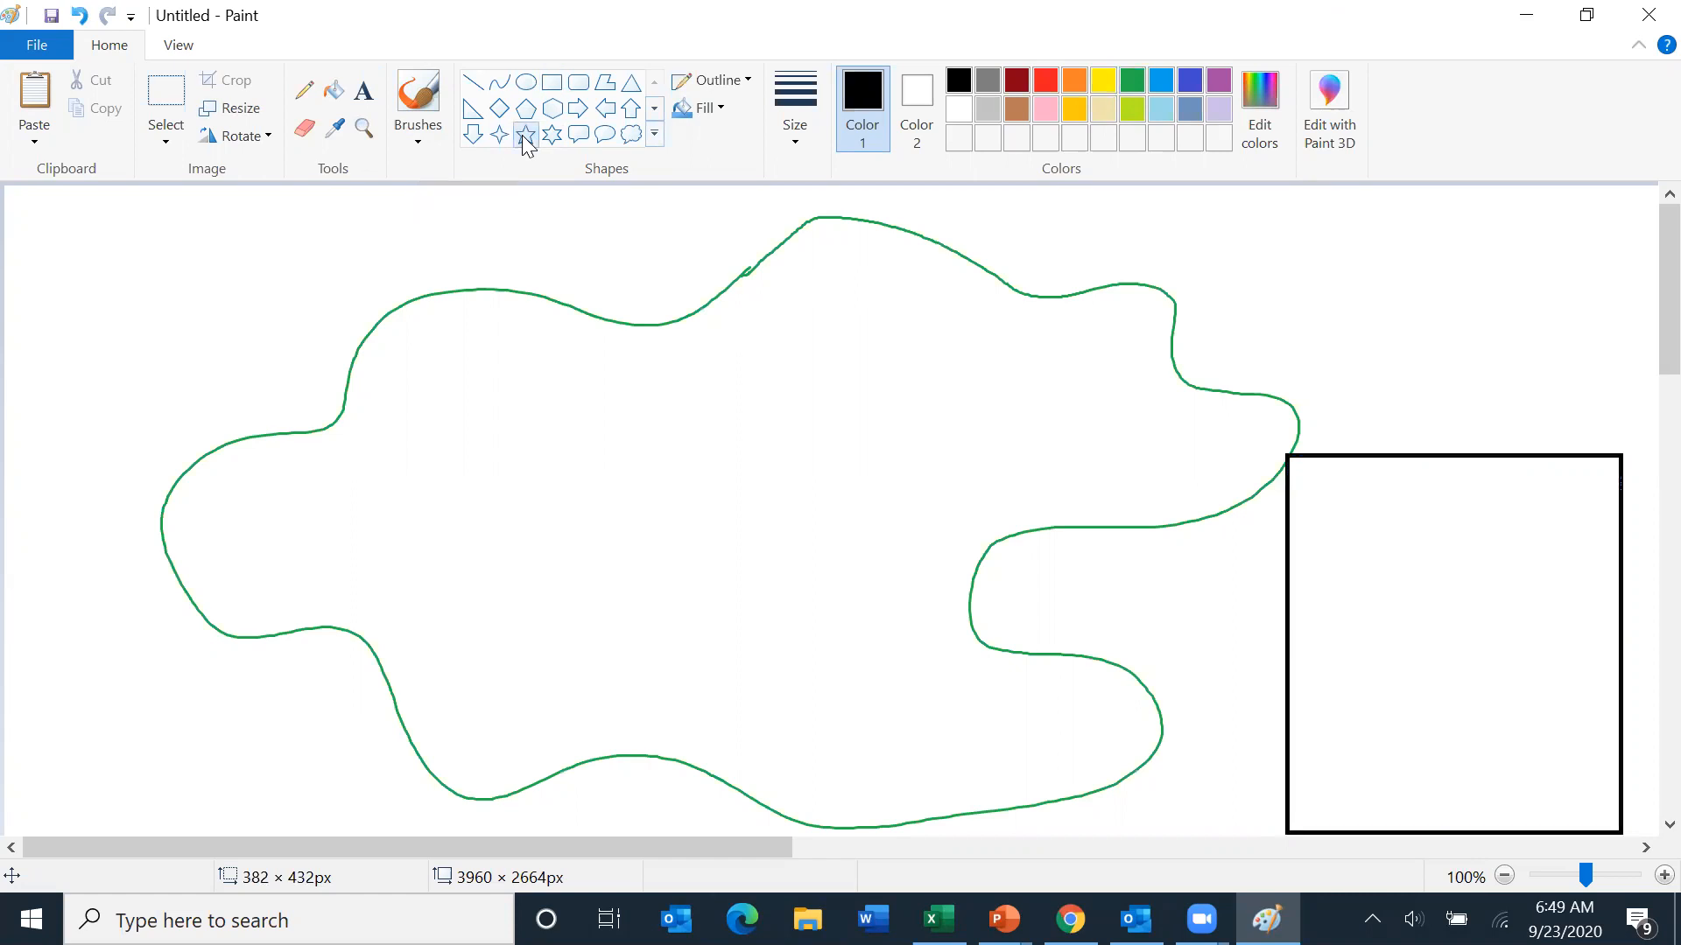
pyautogui.click(1192, 77)
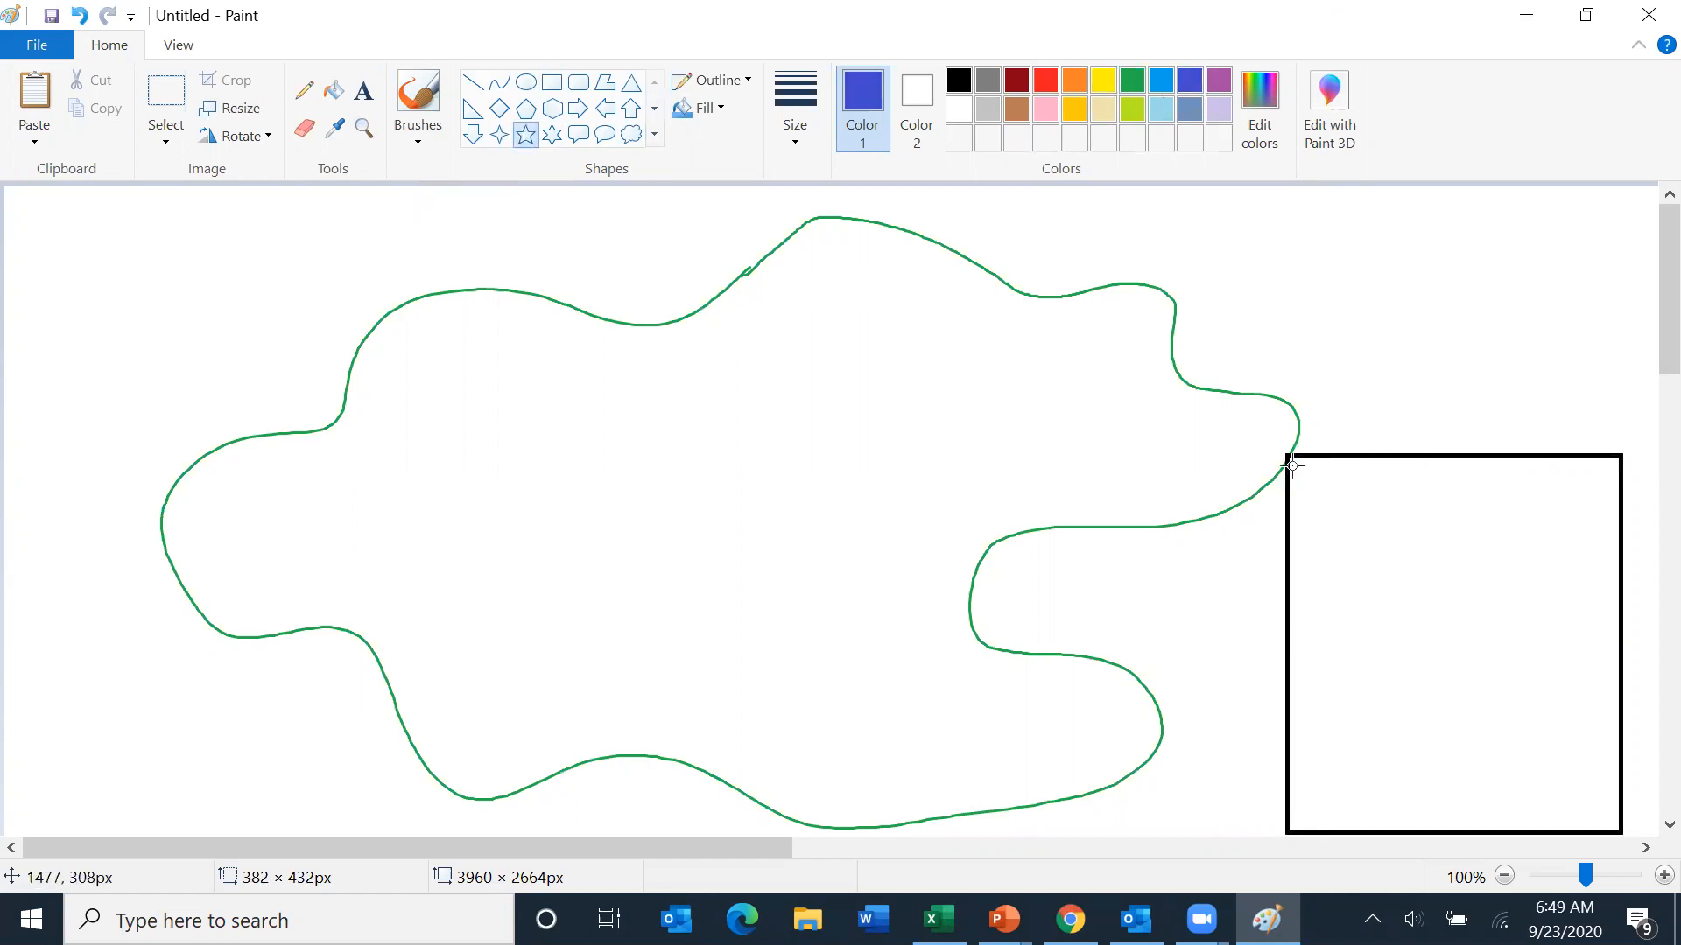
pyautogui.moveTo(1302, 477); pyautogui.dragTo(1408, 570)
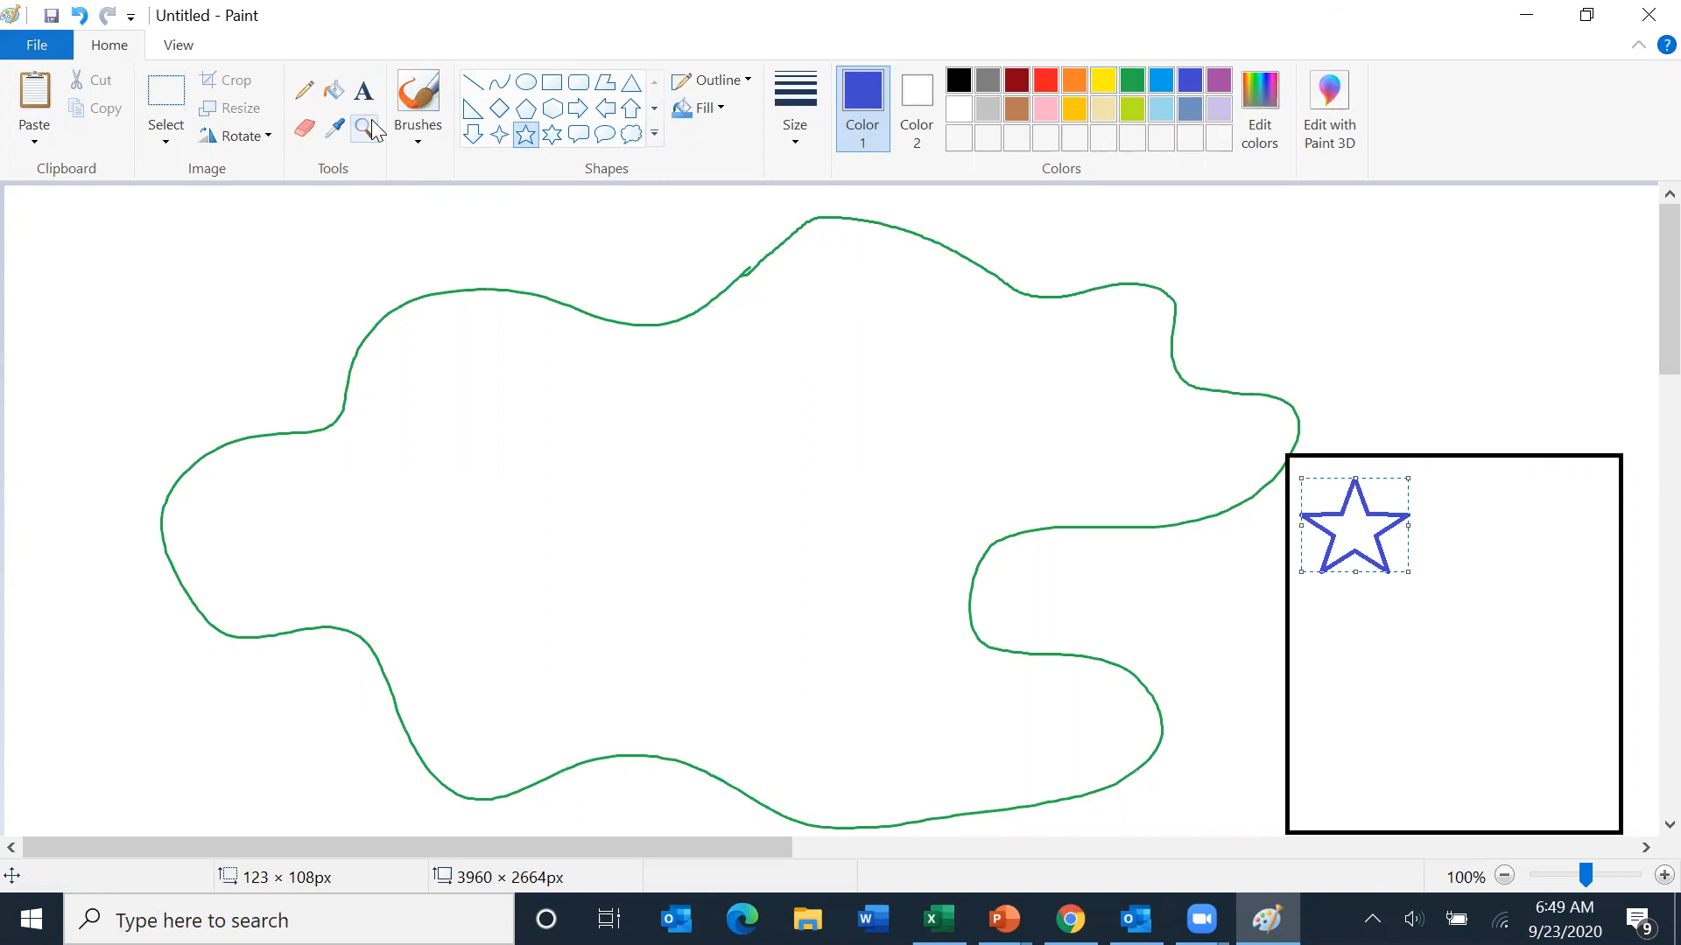
# - Add the text label 'restaurant' in blue beside the star
pyautogui.click(363, 90)
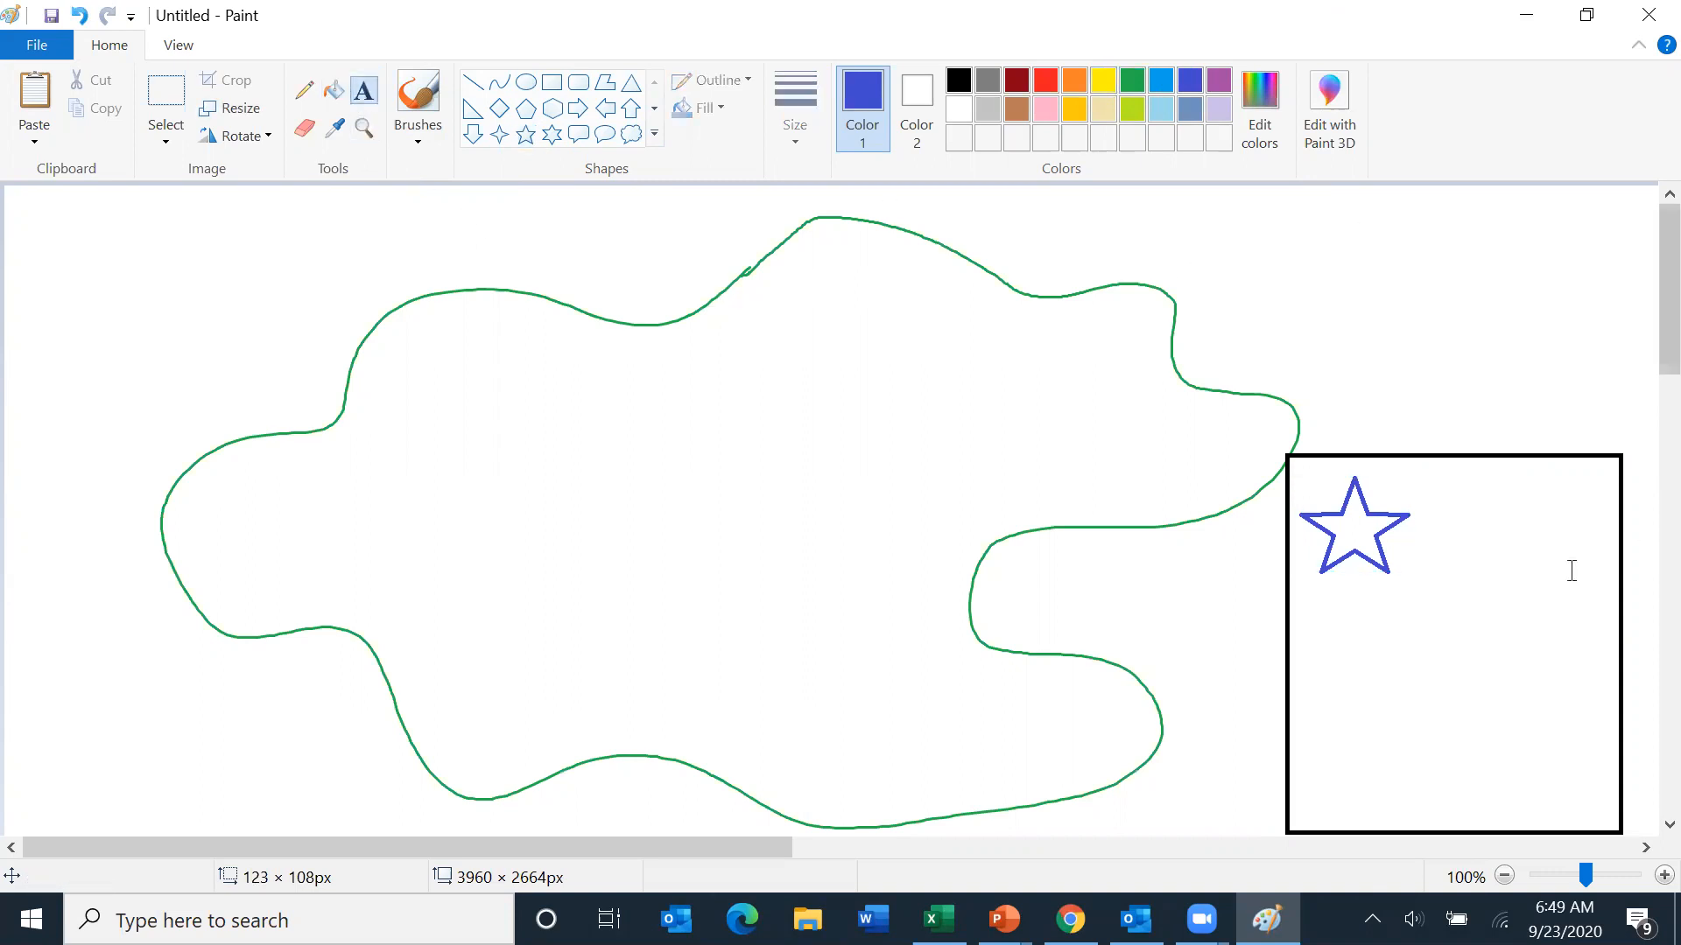
pyautogui.click(1413, 532)
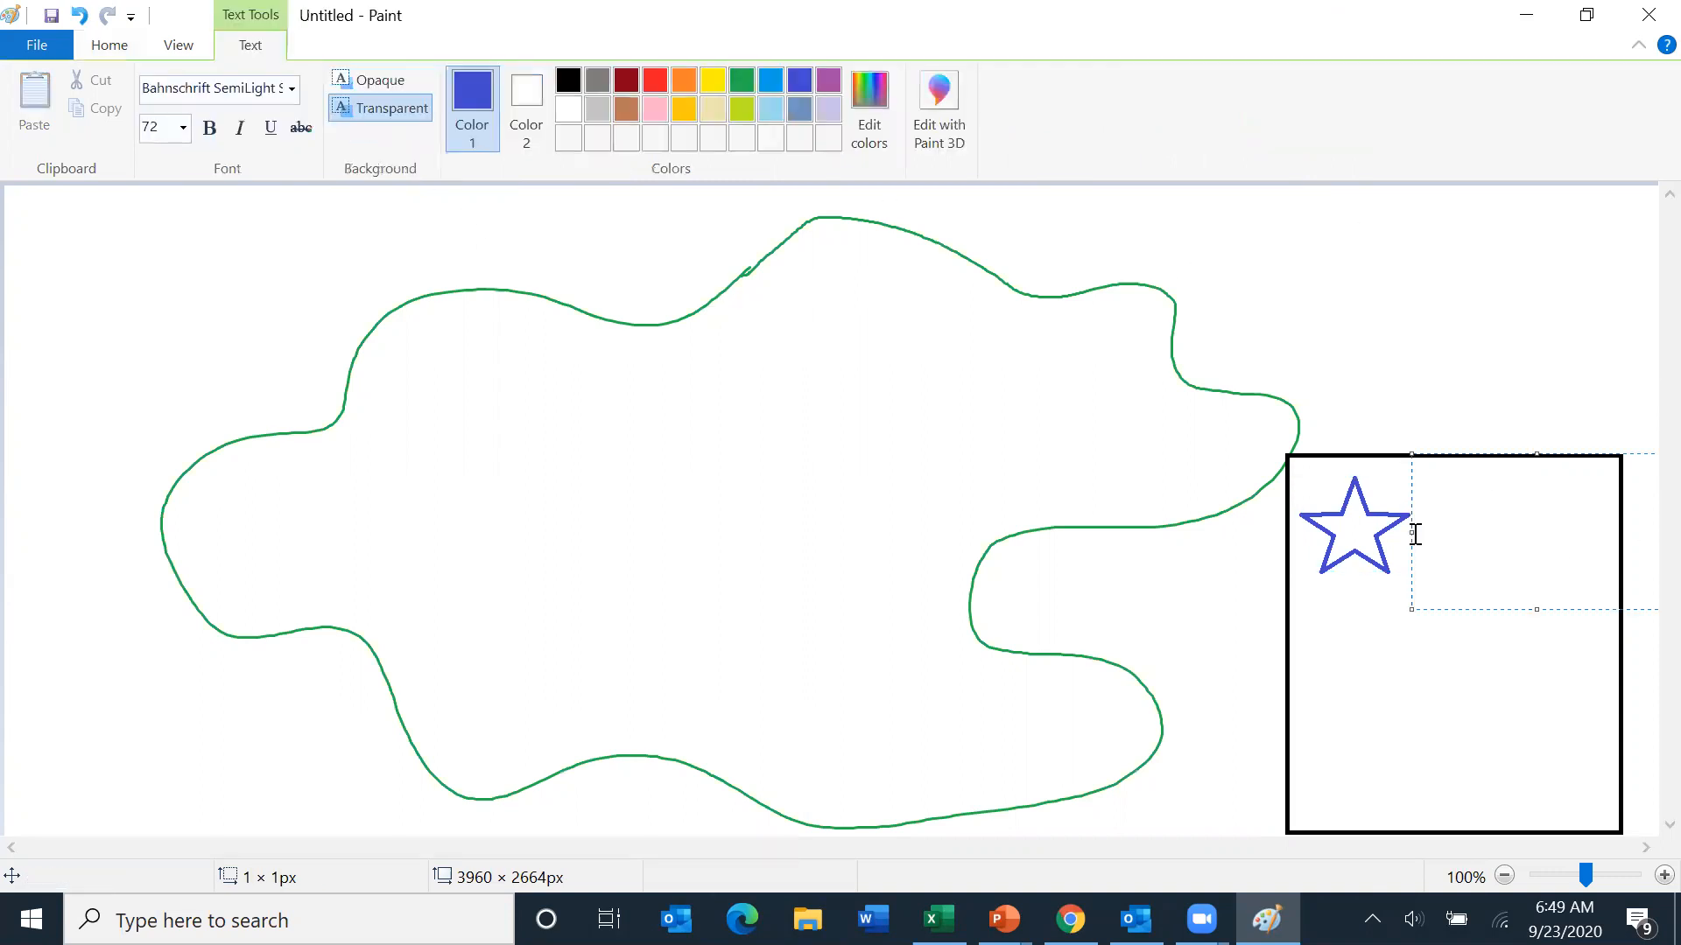
pyautogui.write('re')
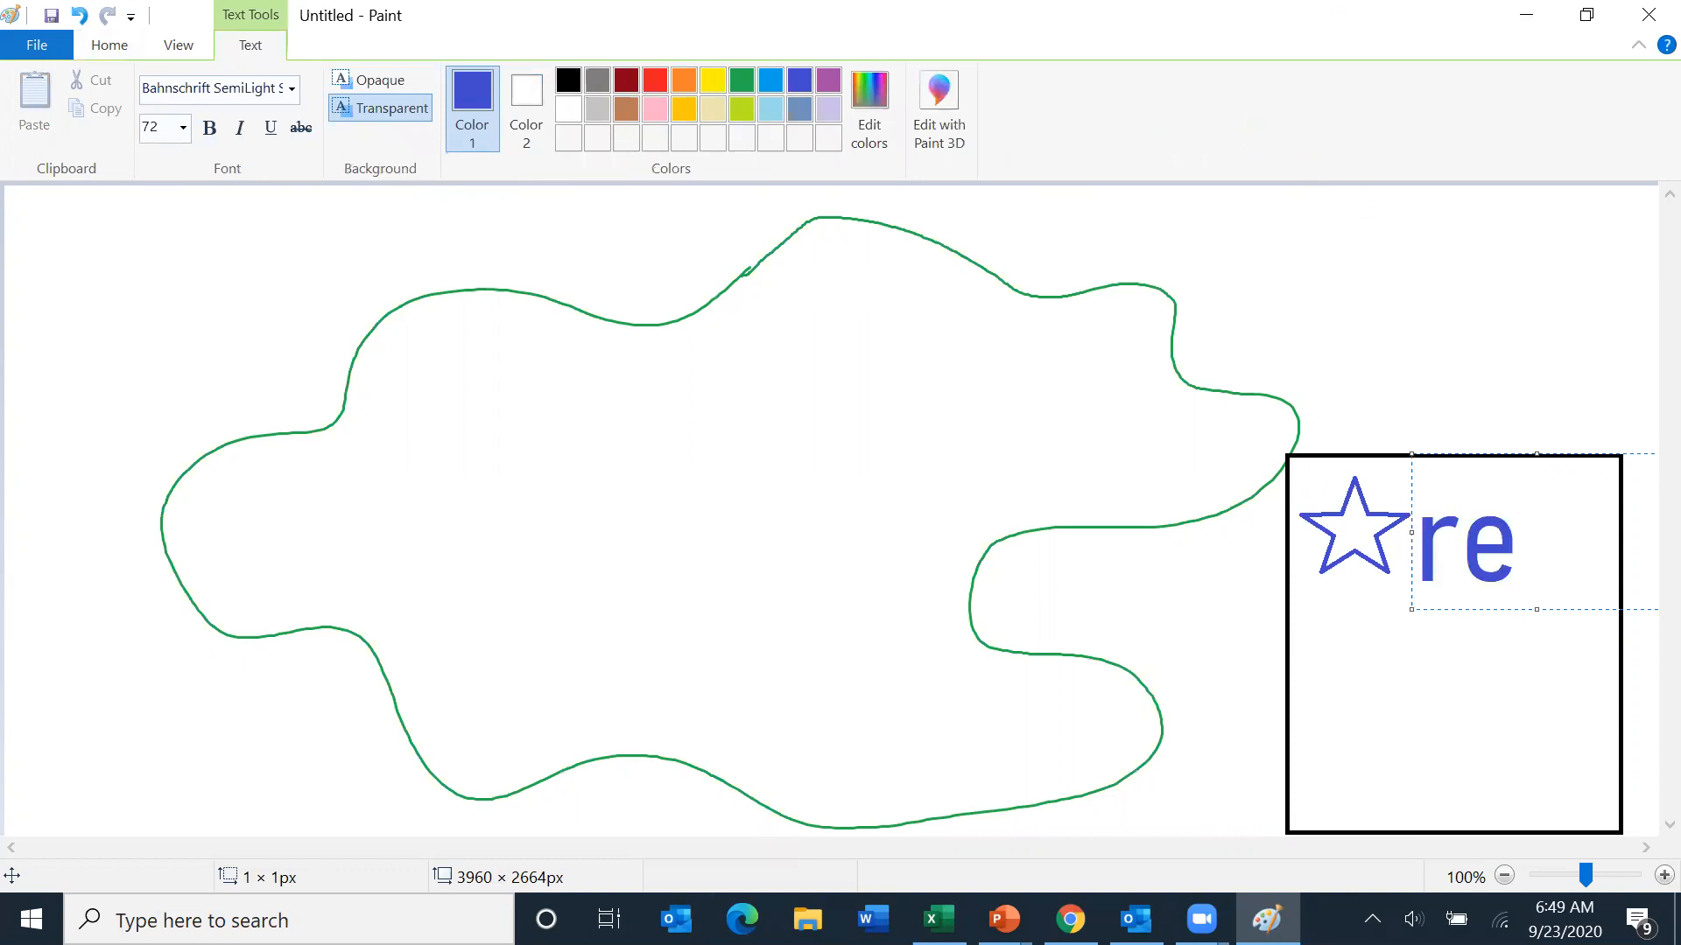
pyautogui.write('staurant')
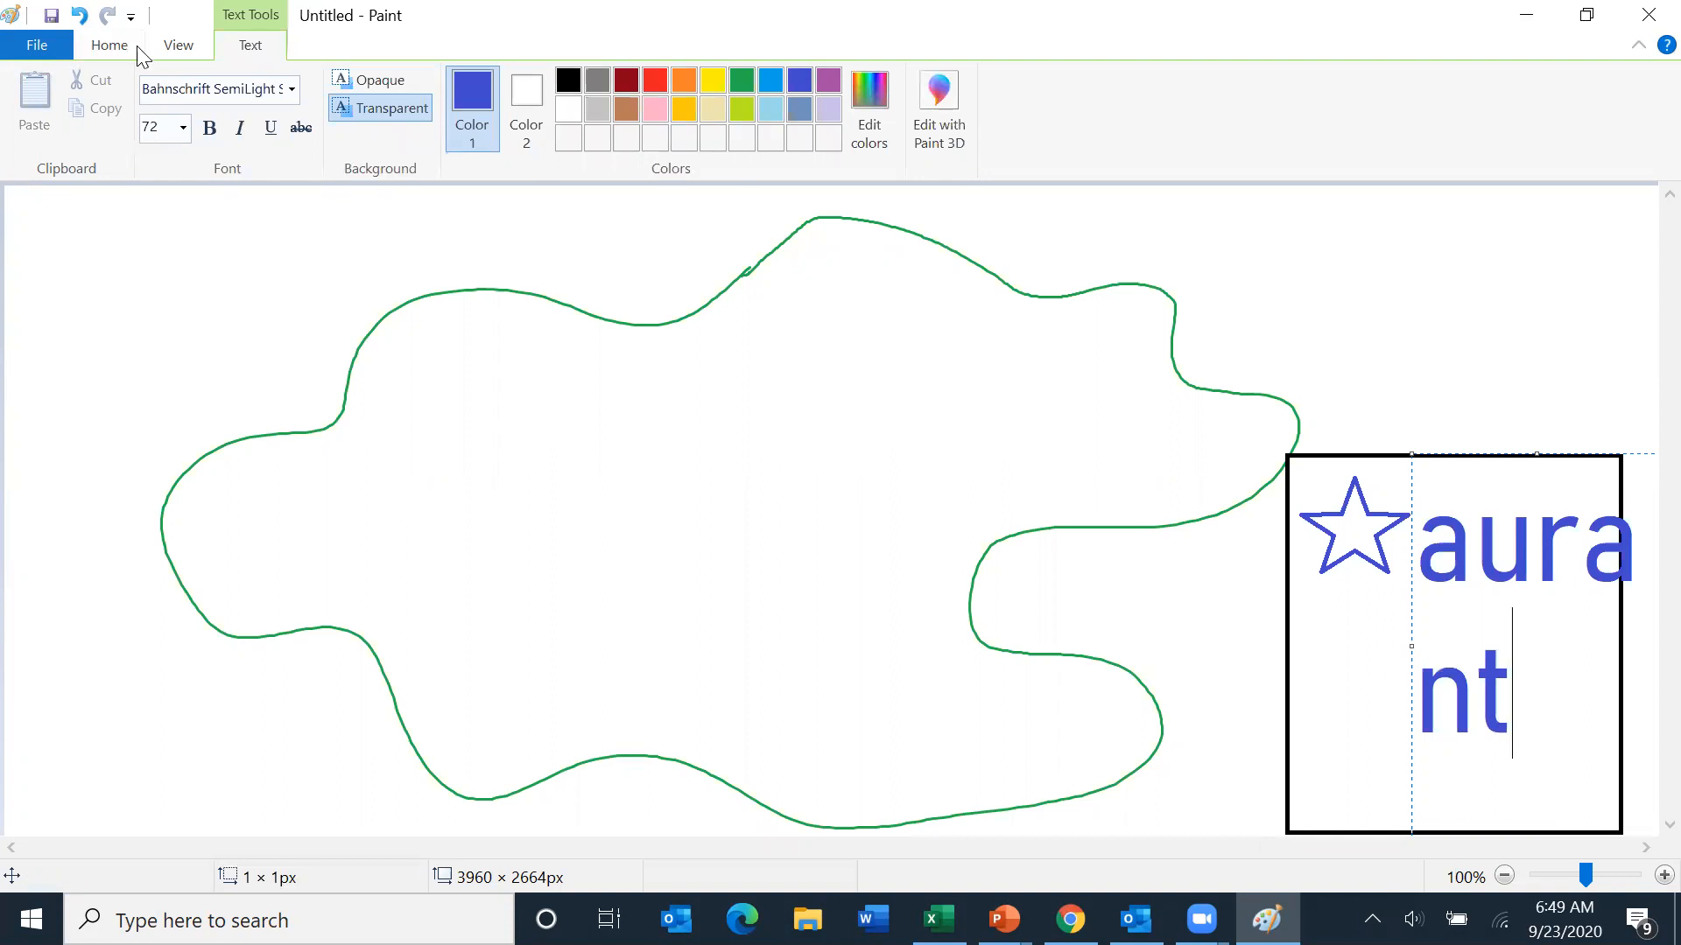
# - Select the 'restaurant' text and set its font size to 14
pyautogui.click(183, 130)
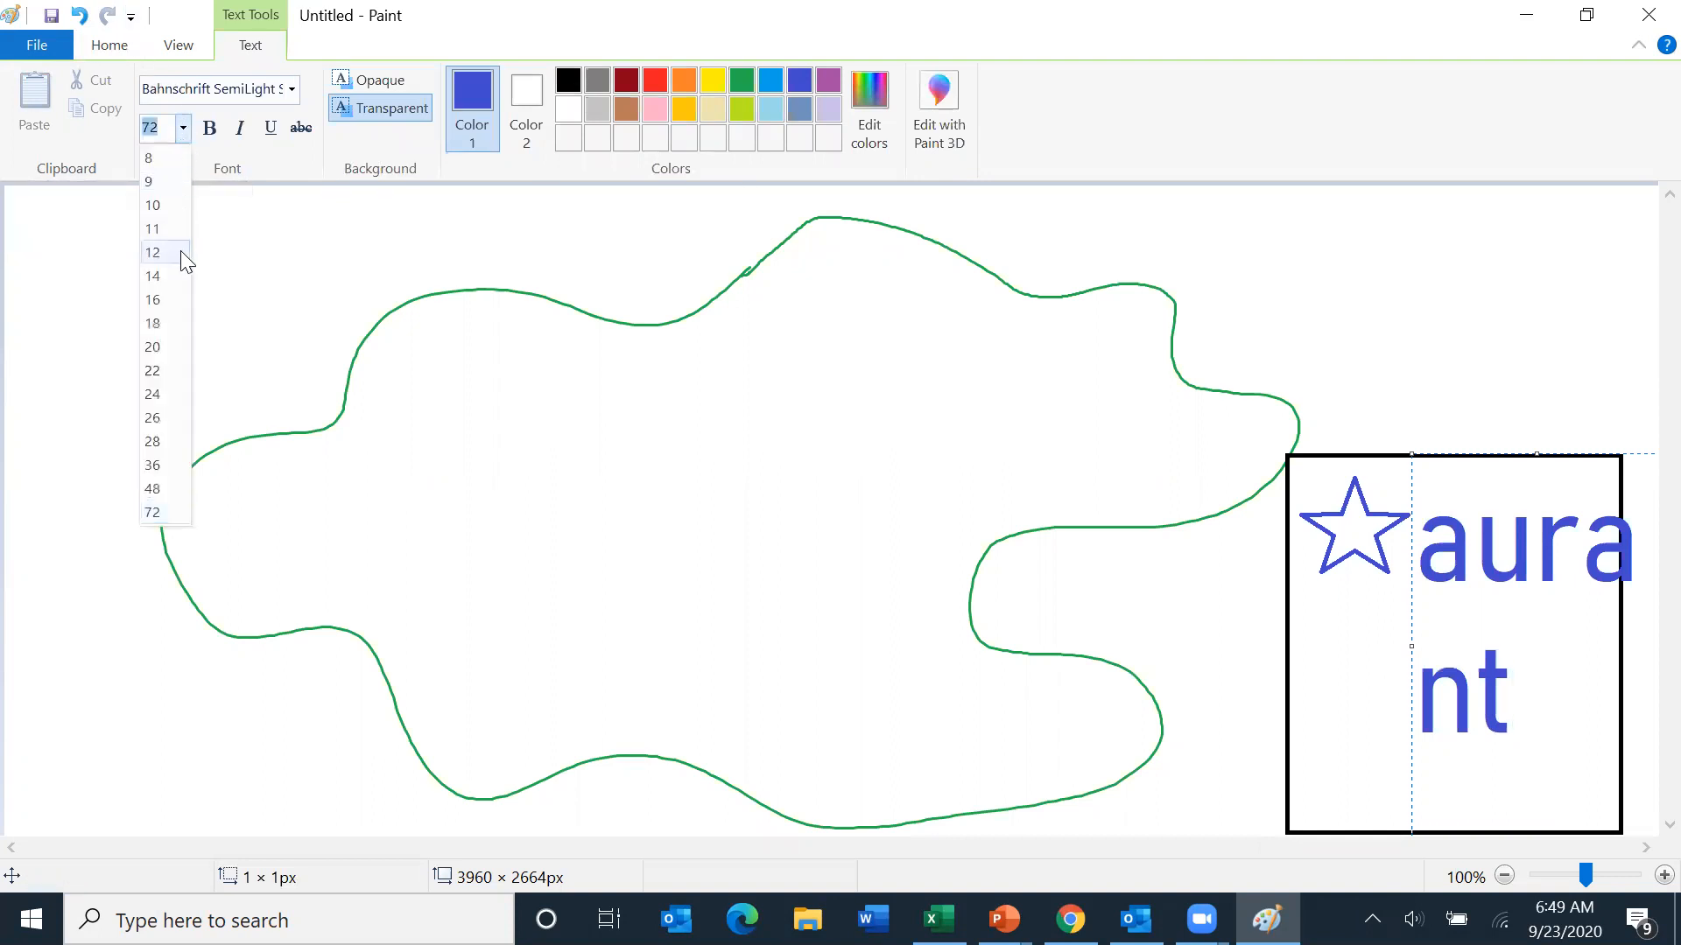
pyautogui.click(166, 341)
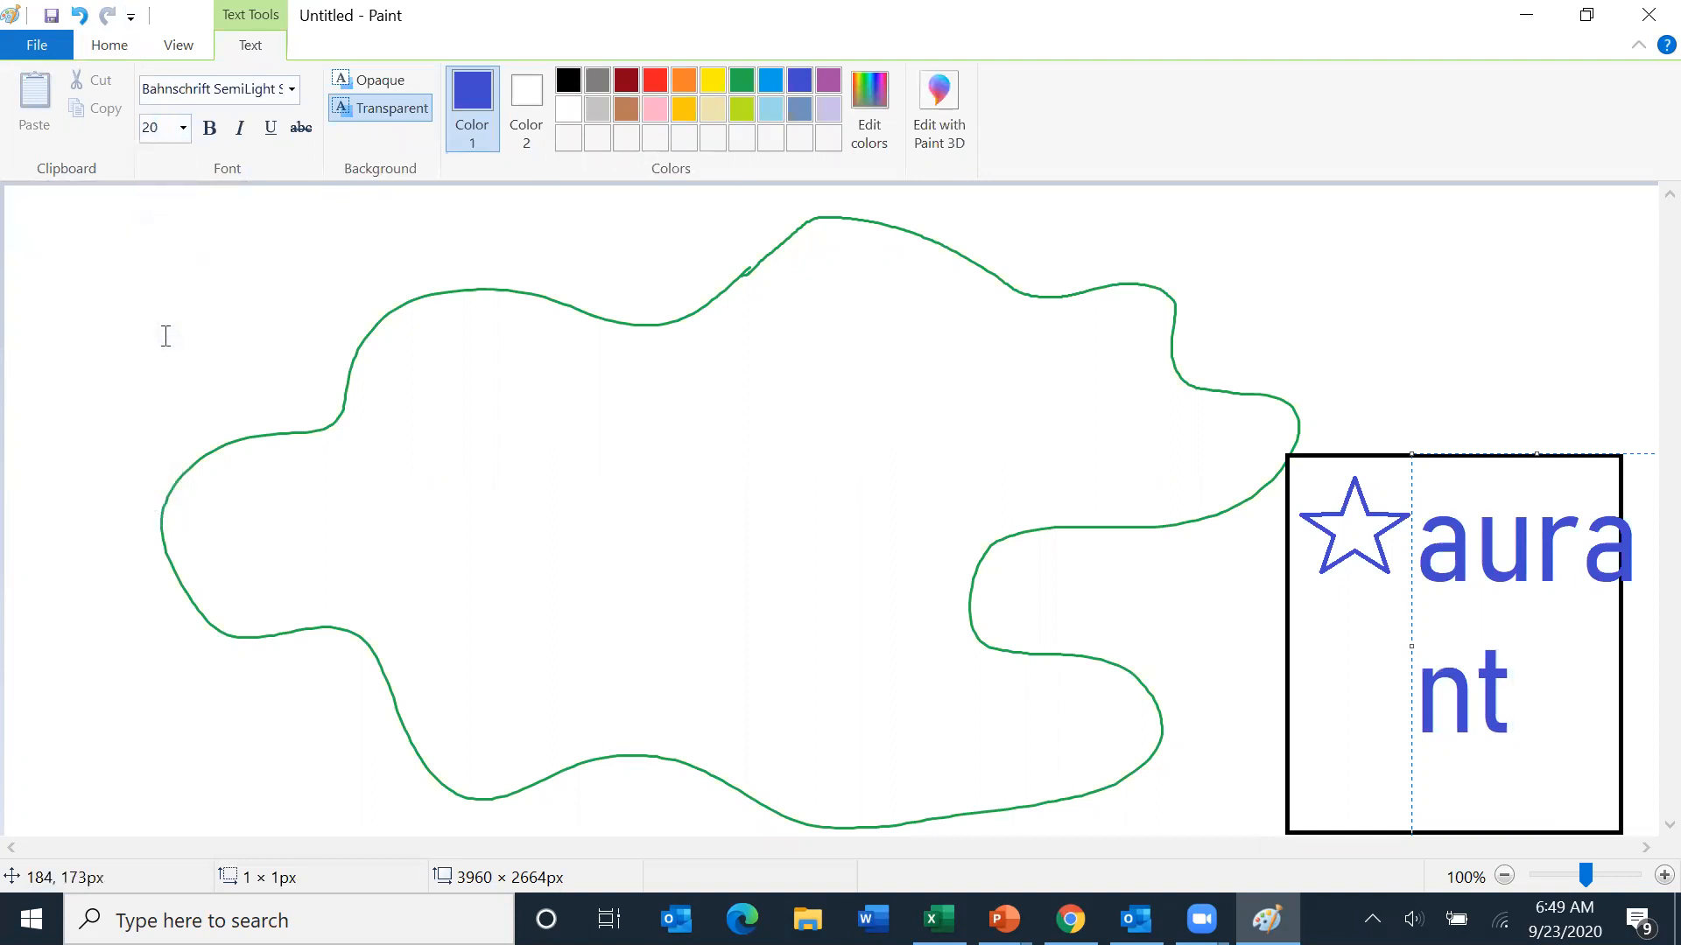
pyautogui.moveTo(1512, 687); pyautogui.dragTo(1257, 375)
pyautogui.click(183, 125)
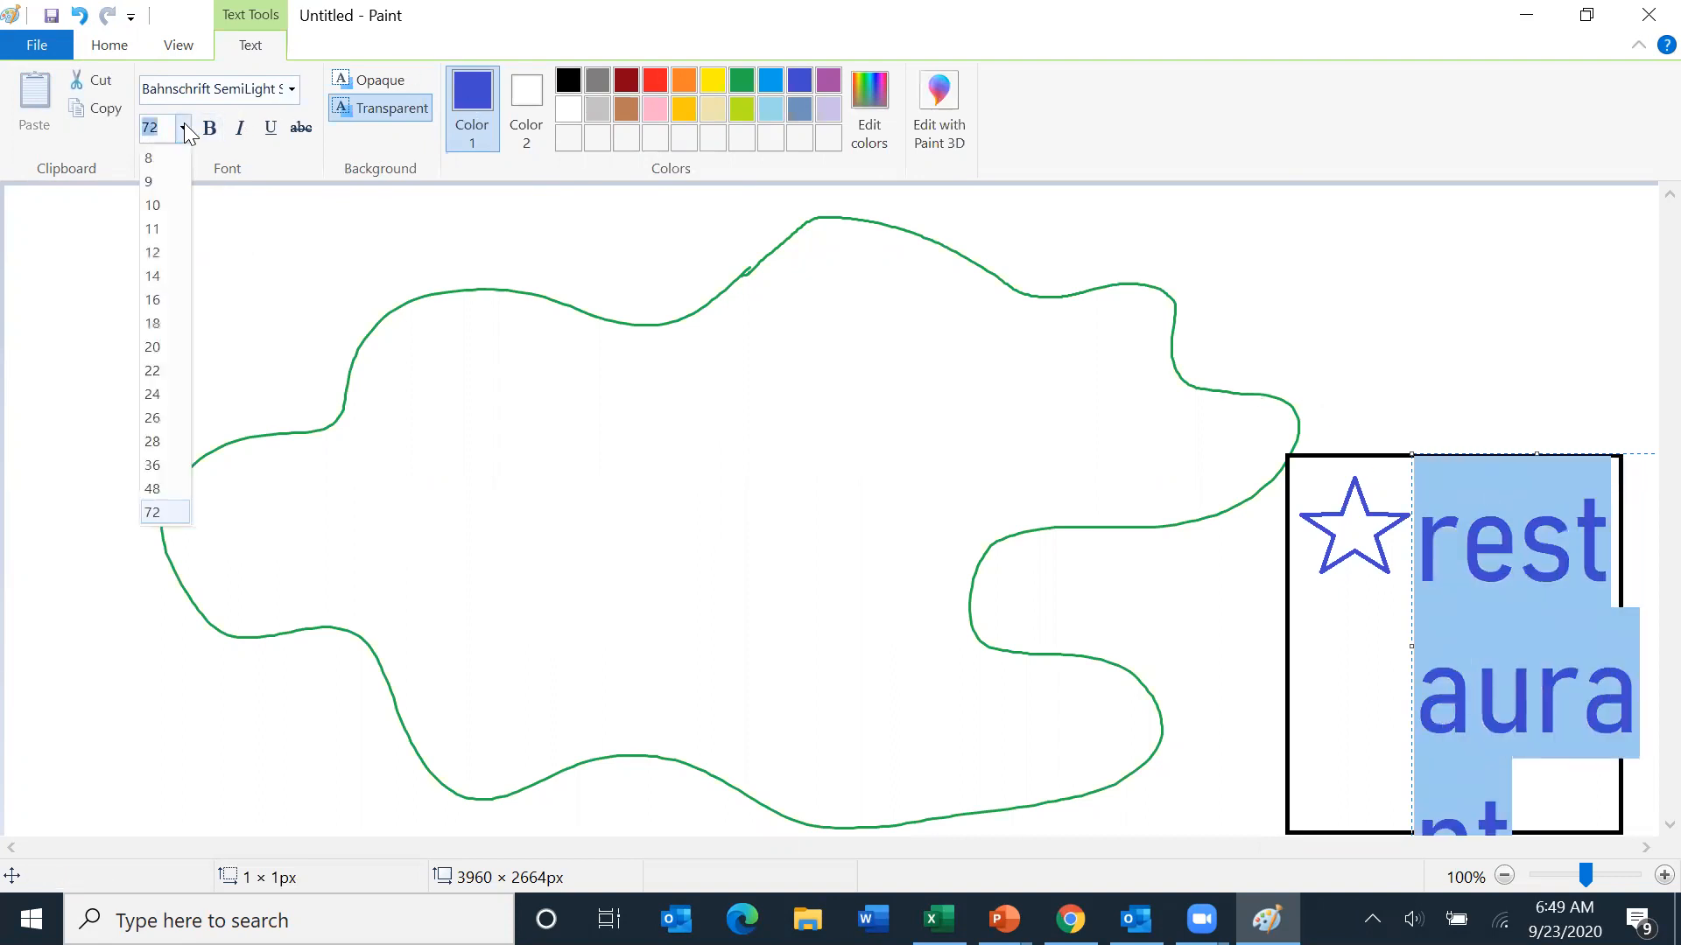
pyautogui.click(157, 275)
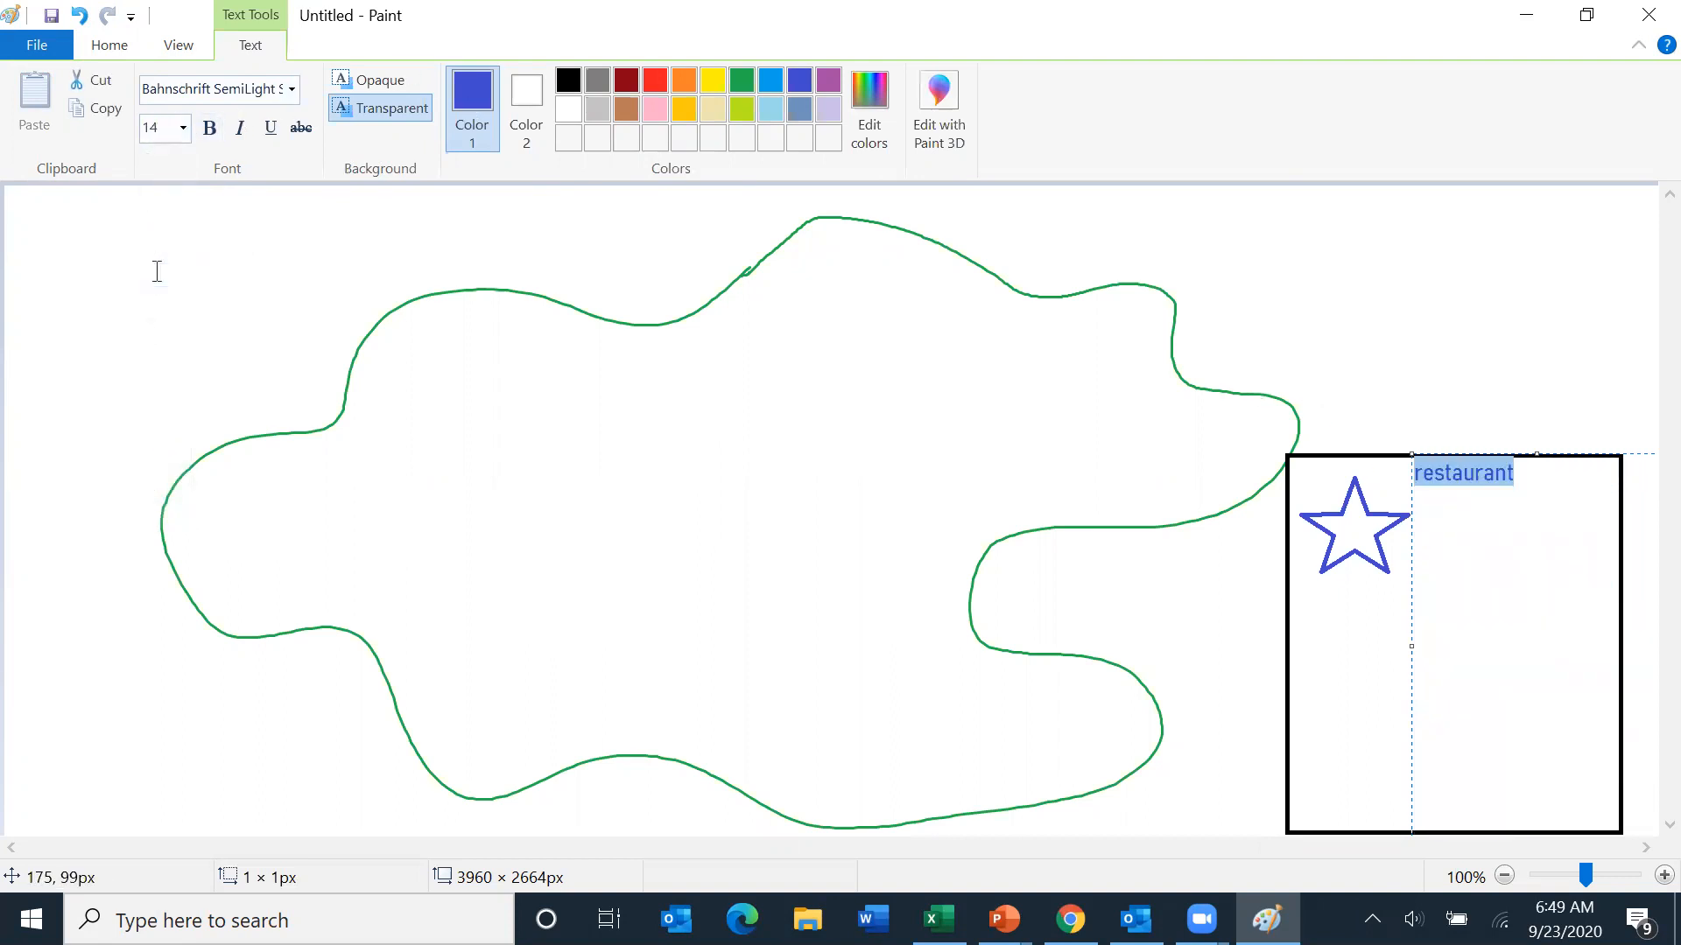
# - Retype 'restaurant' level with the star's middle and erase the original label above it
pyautogui.click(1410, 645)
pyautogui.click(1445, 479)
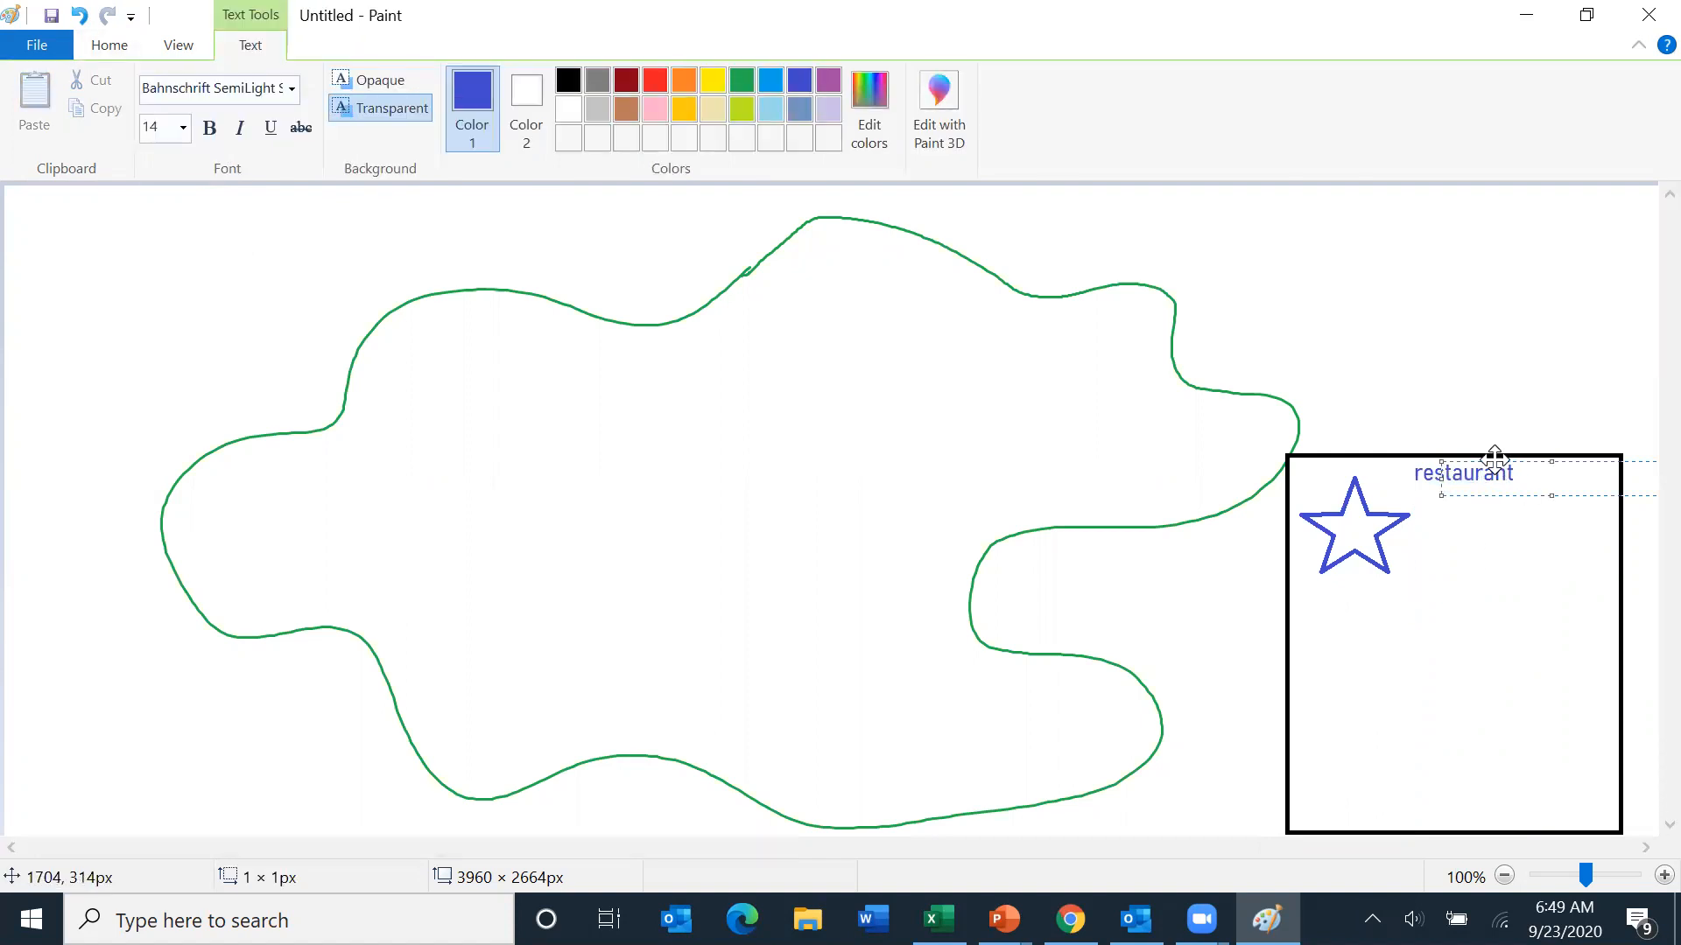
pyautogui.moveTo(1496, 461); pyautogui.dragTo(1461, 528)
pyautogui.write('restaurant')
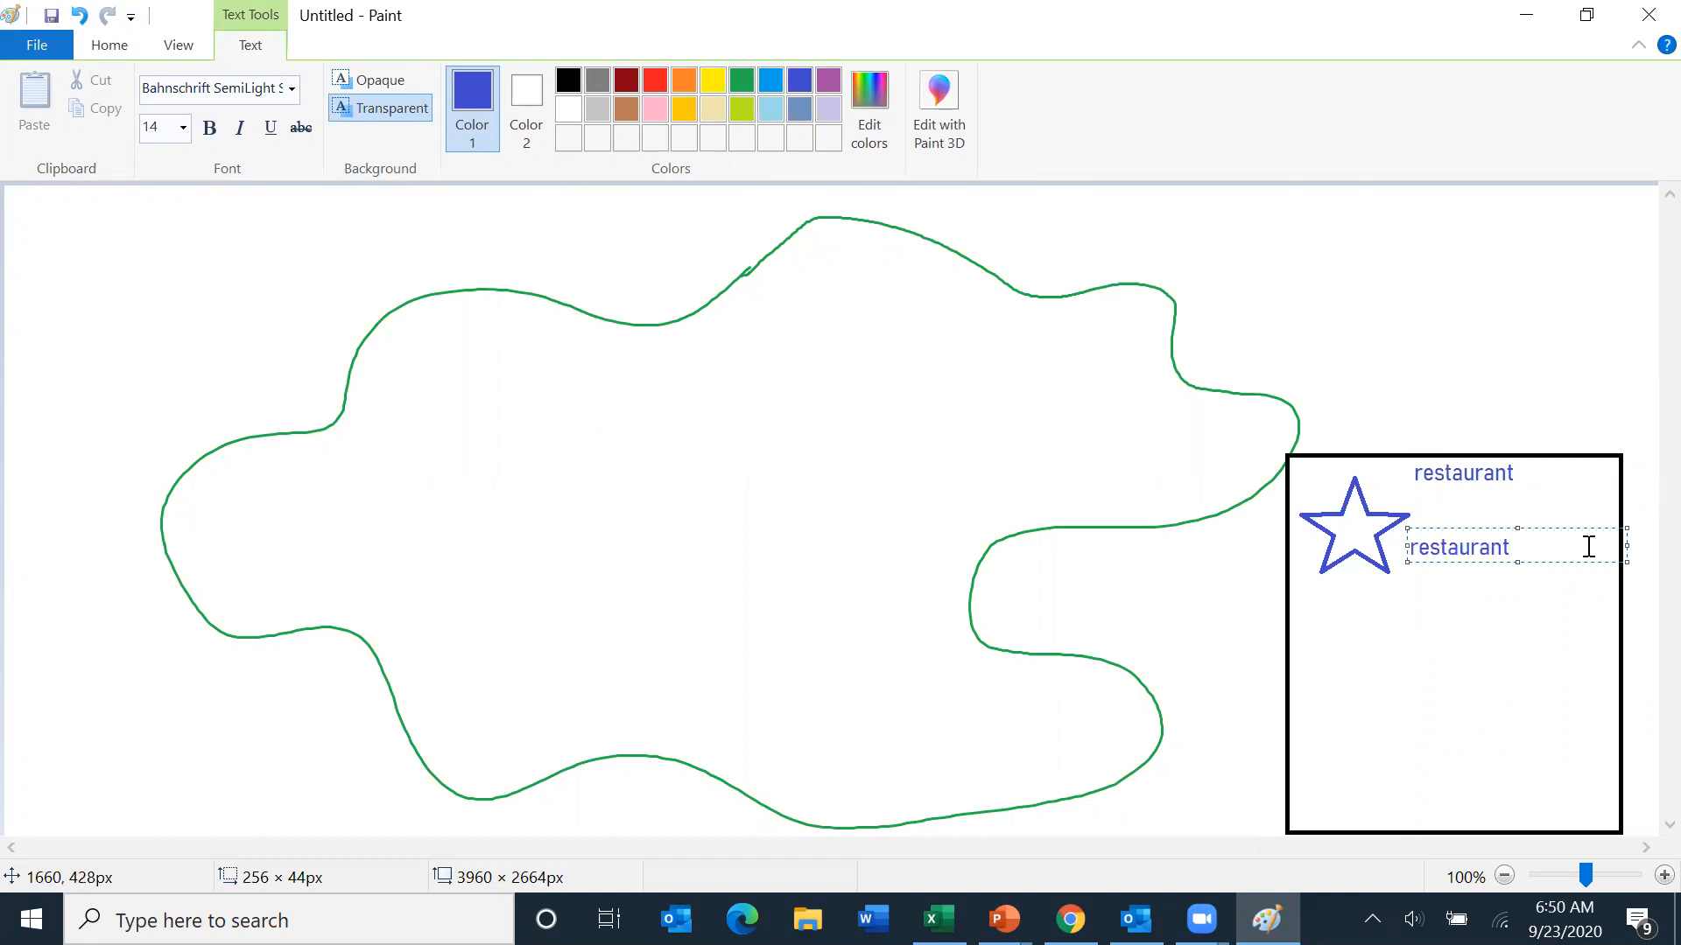
pyautogui.click(1503, 471)
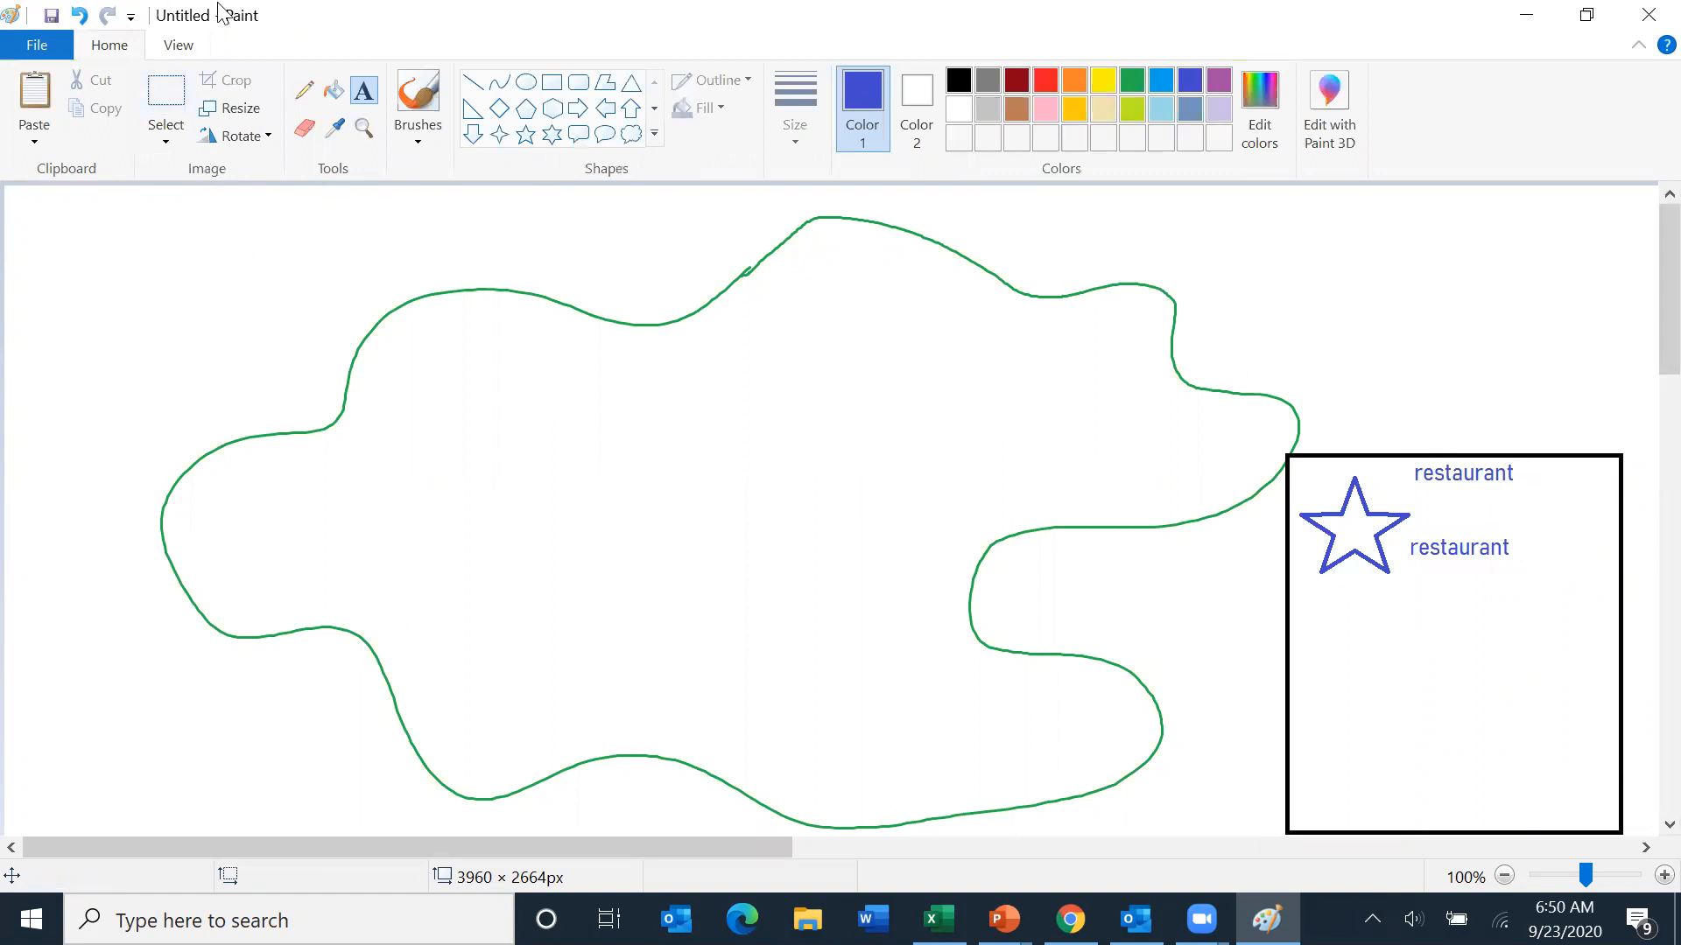
pyautogui.click(304, 128)
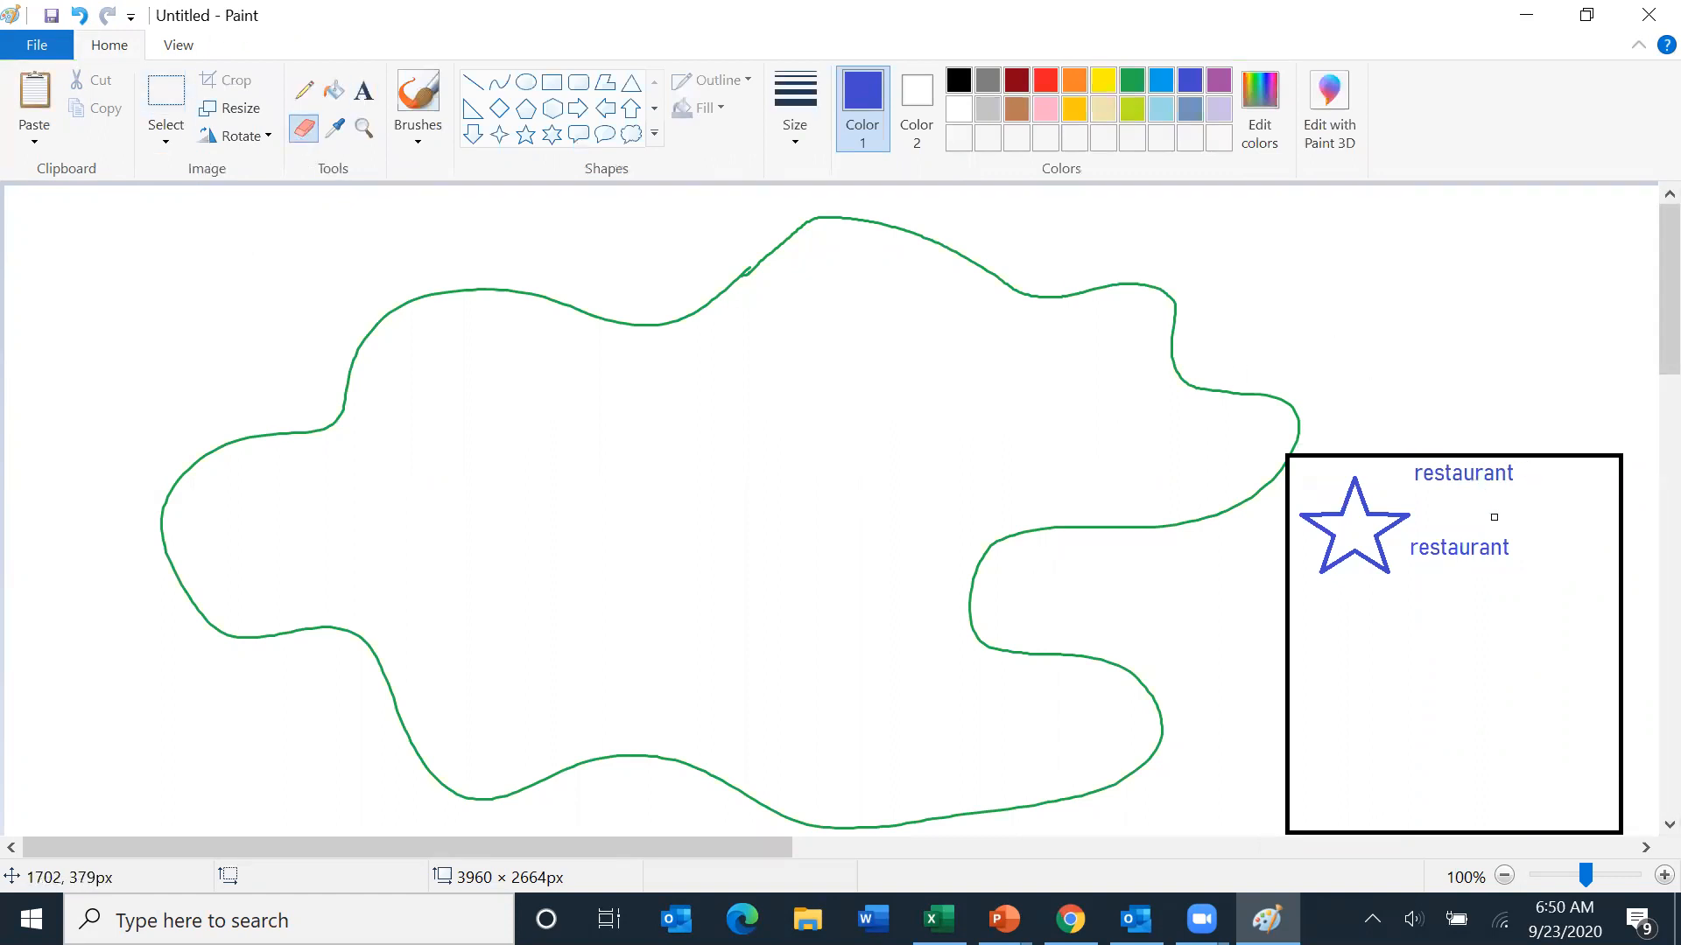
pyautogui.moveTo(1515, 476)
pyautogui.mouseDown()
pyautogui.moveTo(1411, 475)
pyautogui.moveTo(1528, 476)
pyautogui.moveTo(1410, 464)
pyautogui.moveTo(1501, 465)
pyautogui.mouseUp()
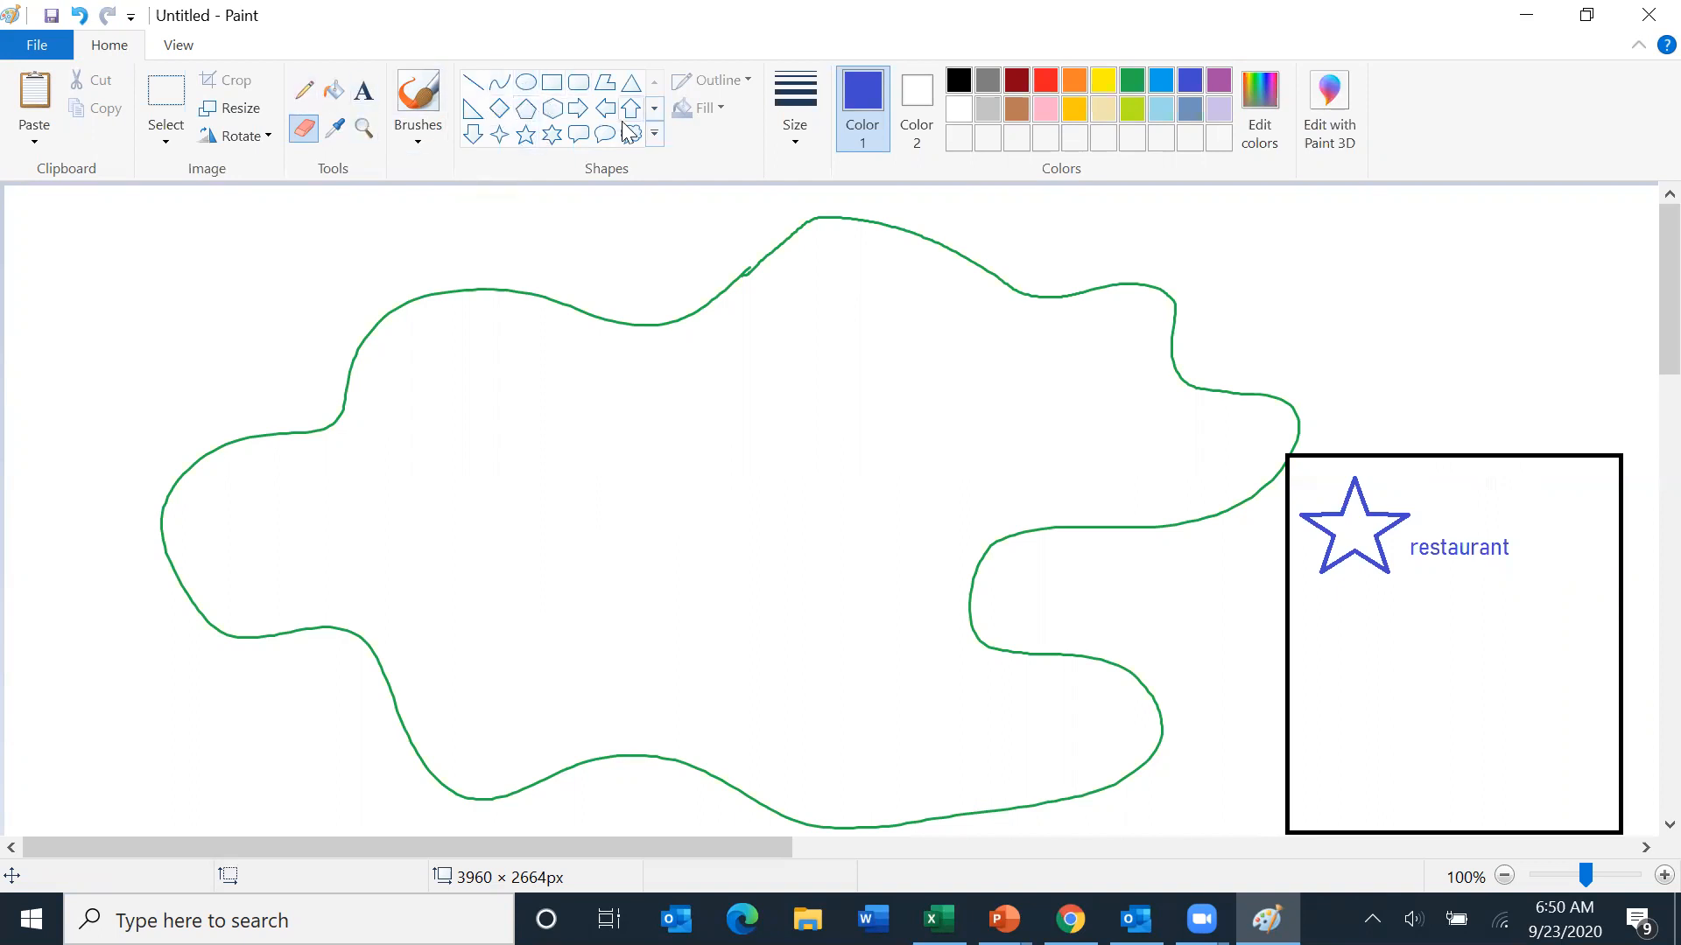
# - Draw a green triangle about 145 × 84 px below the star in the legend box
pyautogui.click(630, 83)
pyautogui.click(1130, 81)
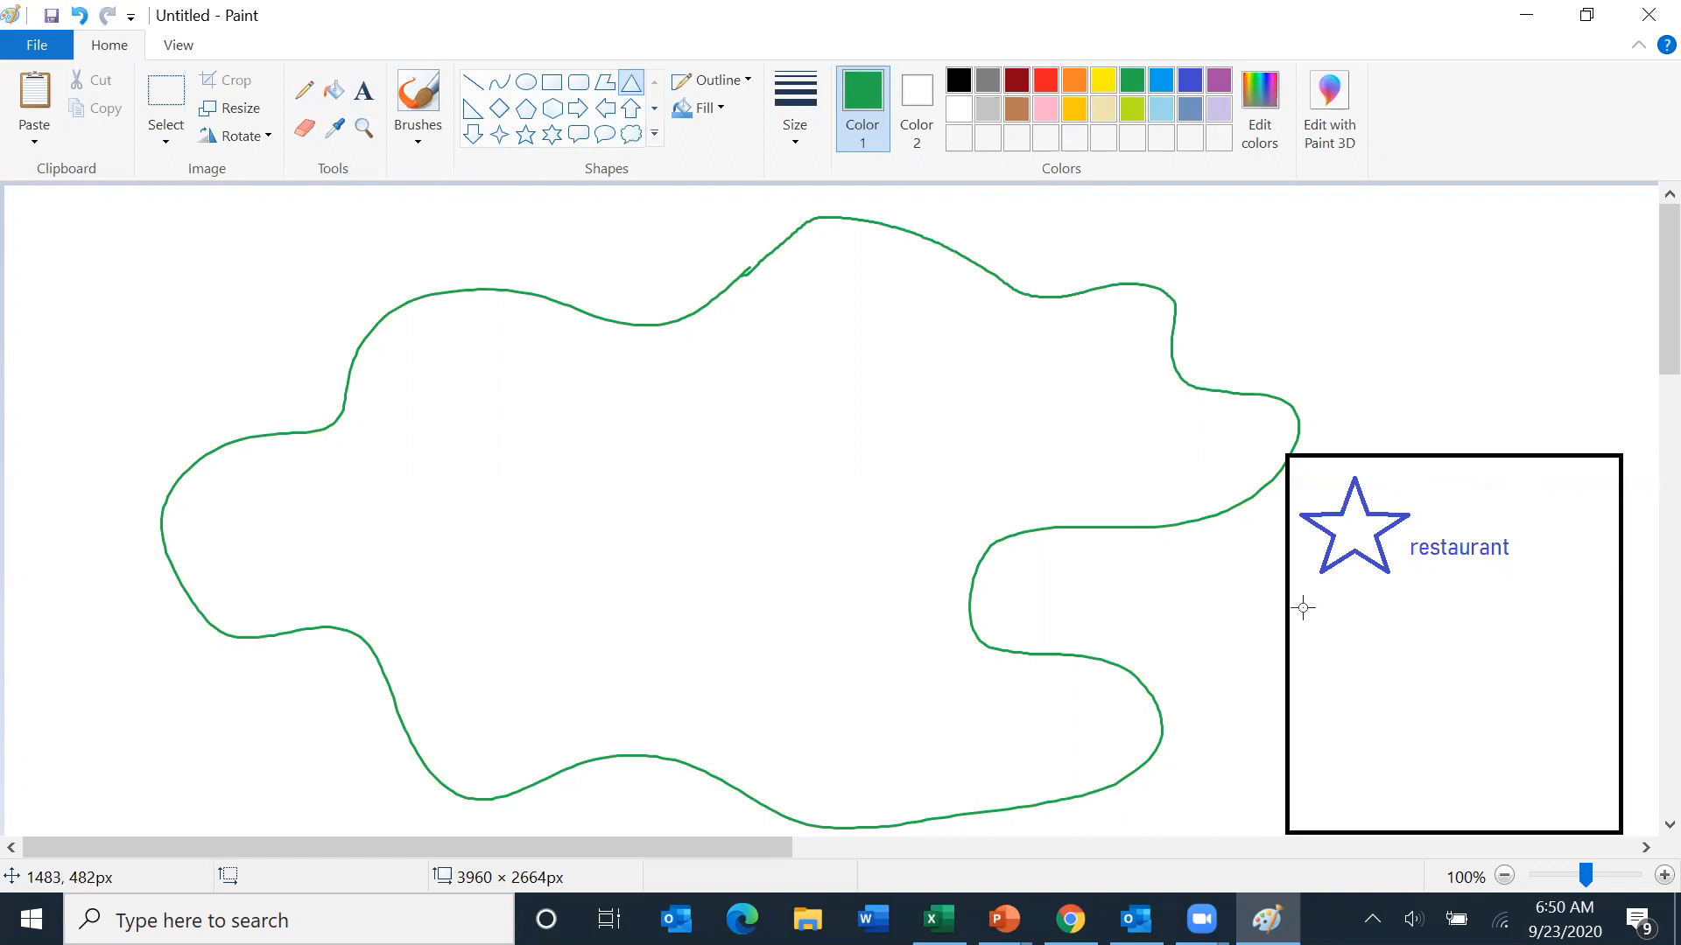
pyautogui.moveTo(1290, 672); pyautogui.dragTo(1417, 599)
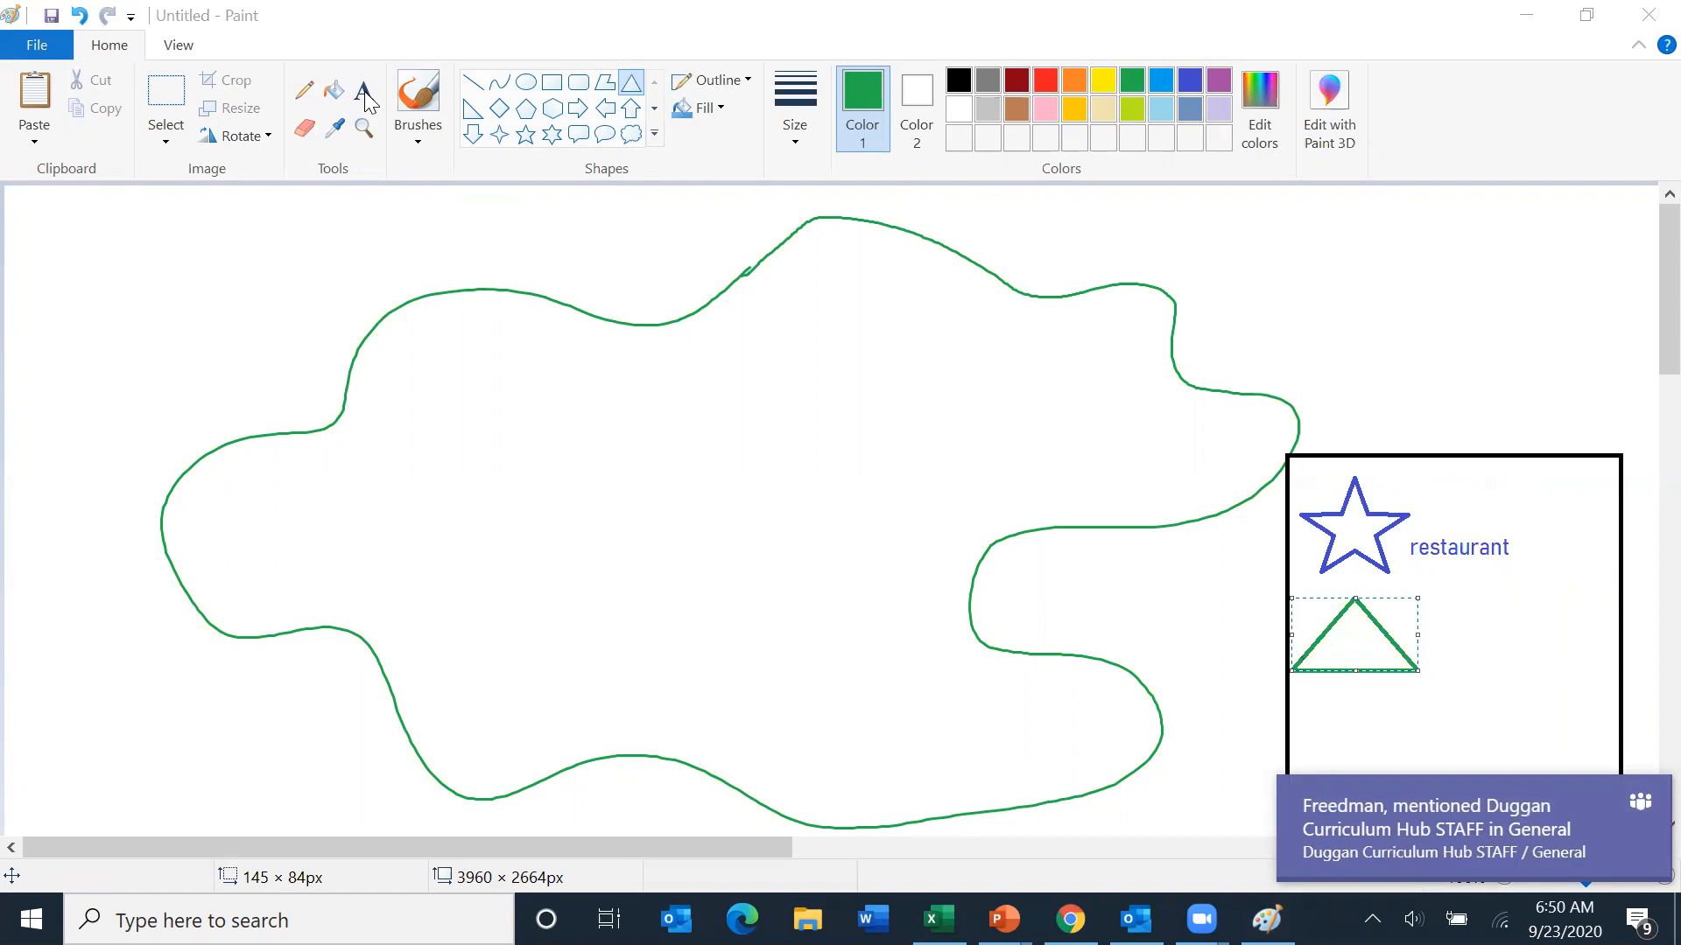
# - Add the green label 'Mountain' beside the triangle
pyautogui.click(368, 101)
pyautogui.click(363, 92)
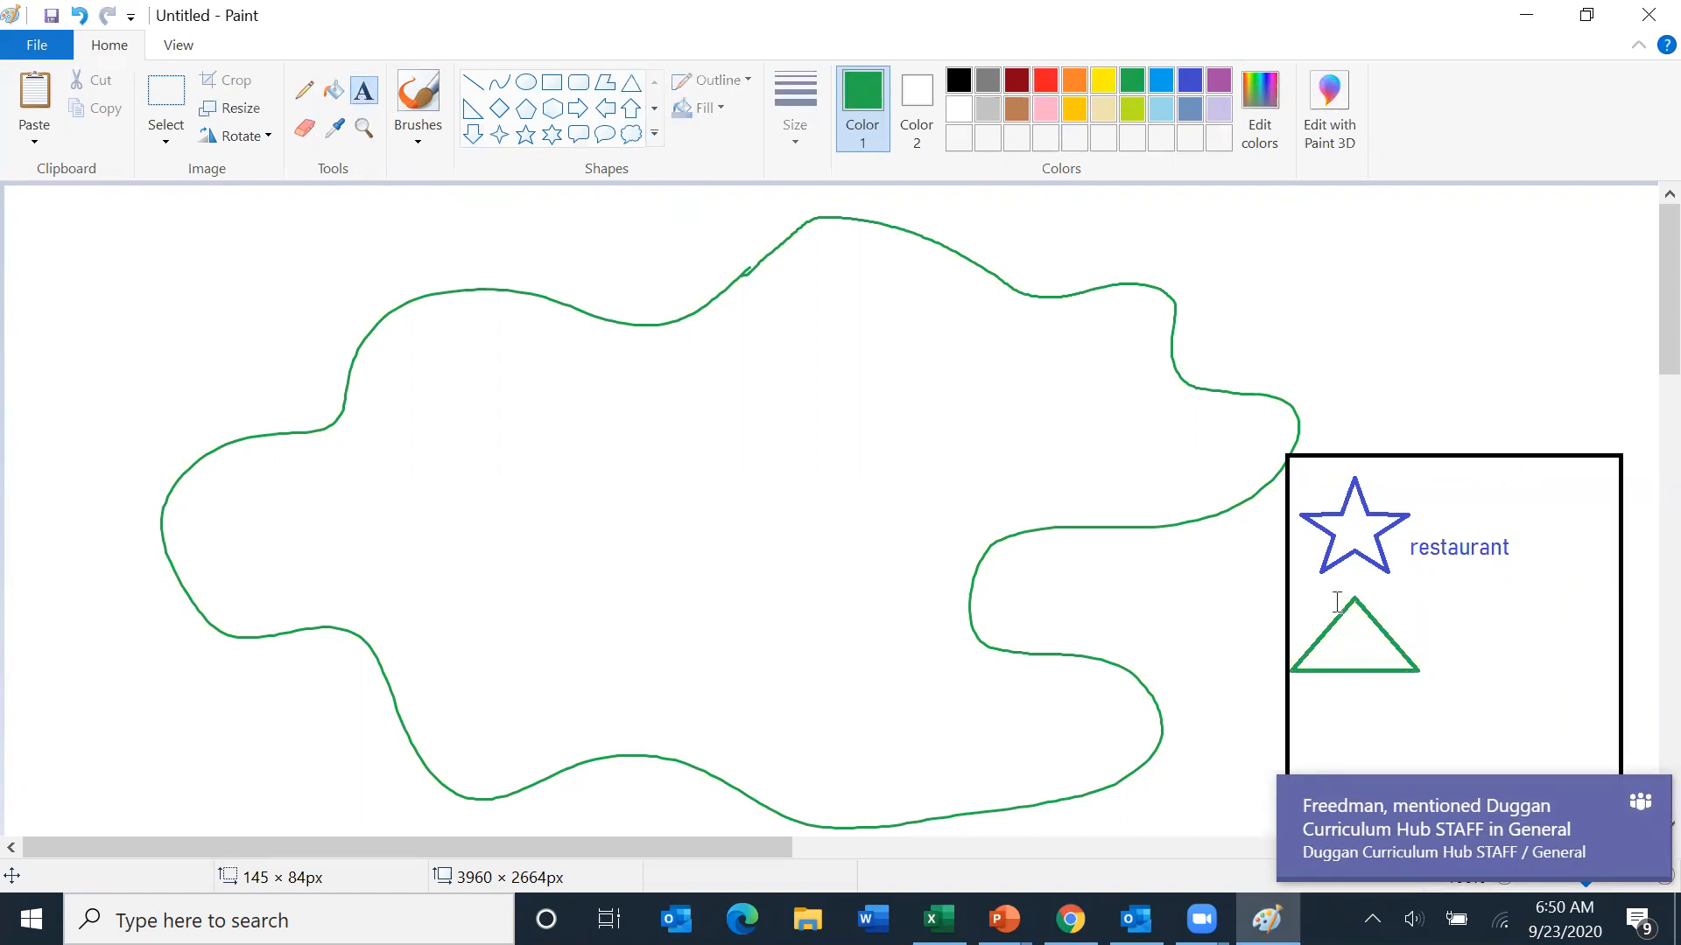
pyautogui.moveTo(1416, 618); pyautogui.dragTo(1564, 664)
pyautogui.write('M')
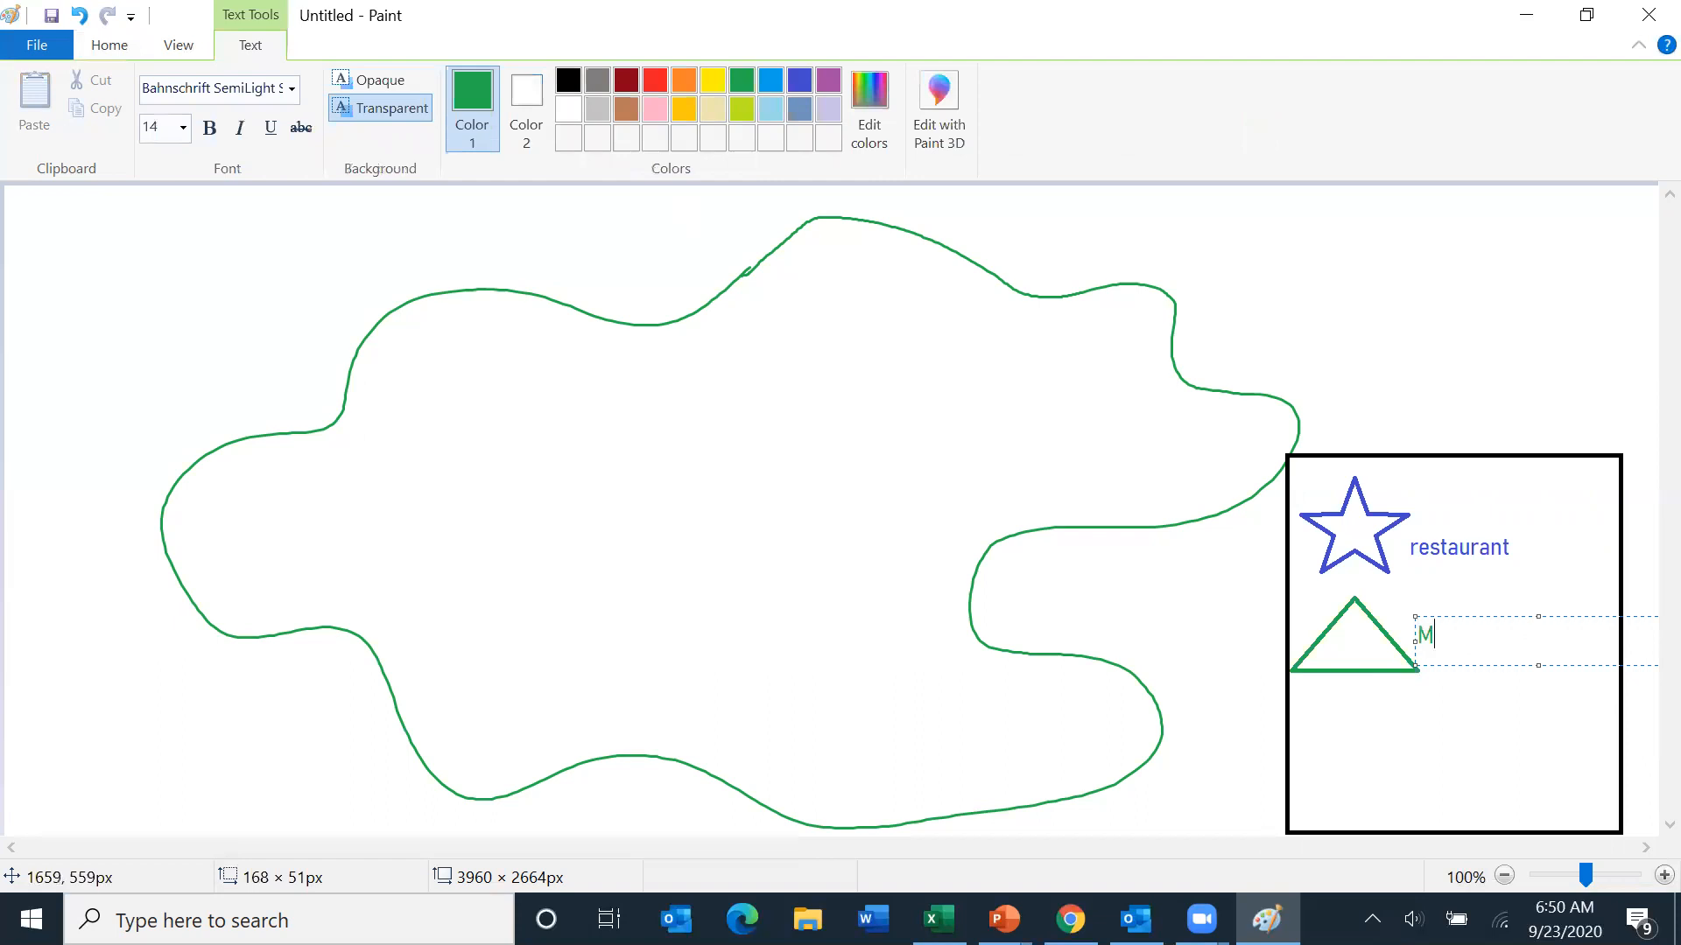
pyautogui.write('ountain')
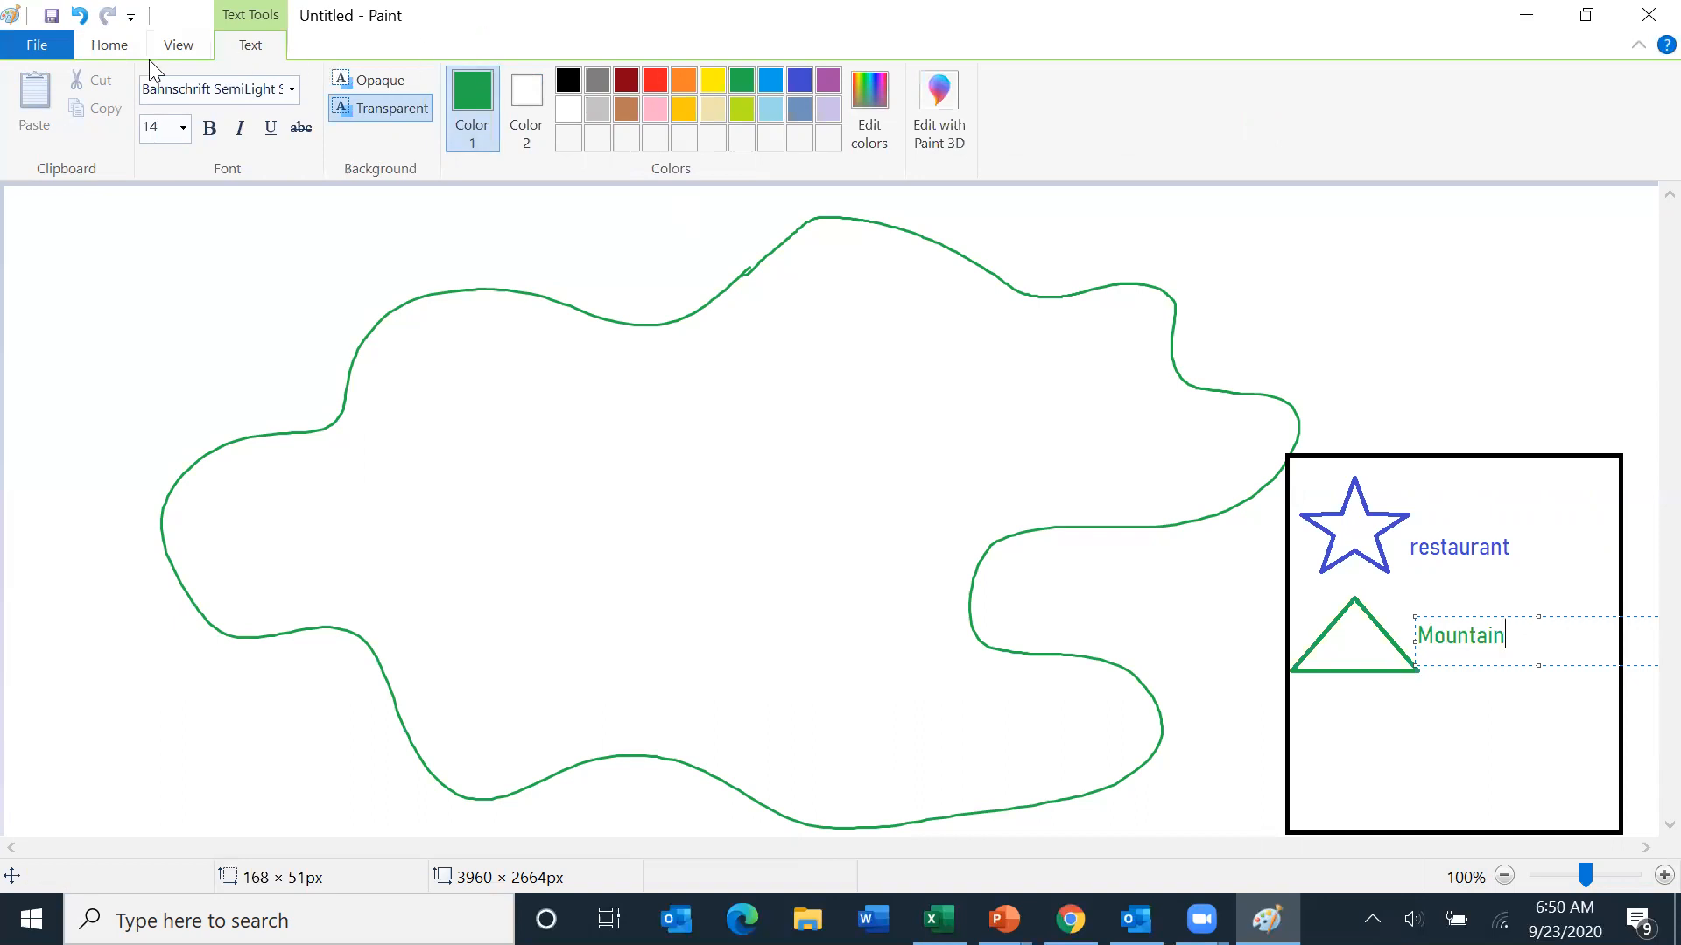
pyautogui.click(99, 45)
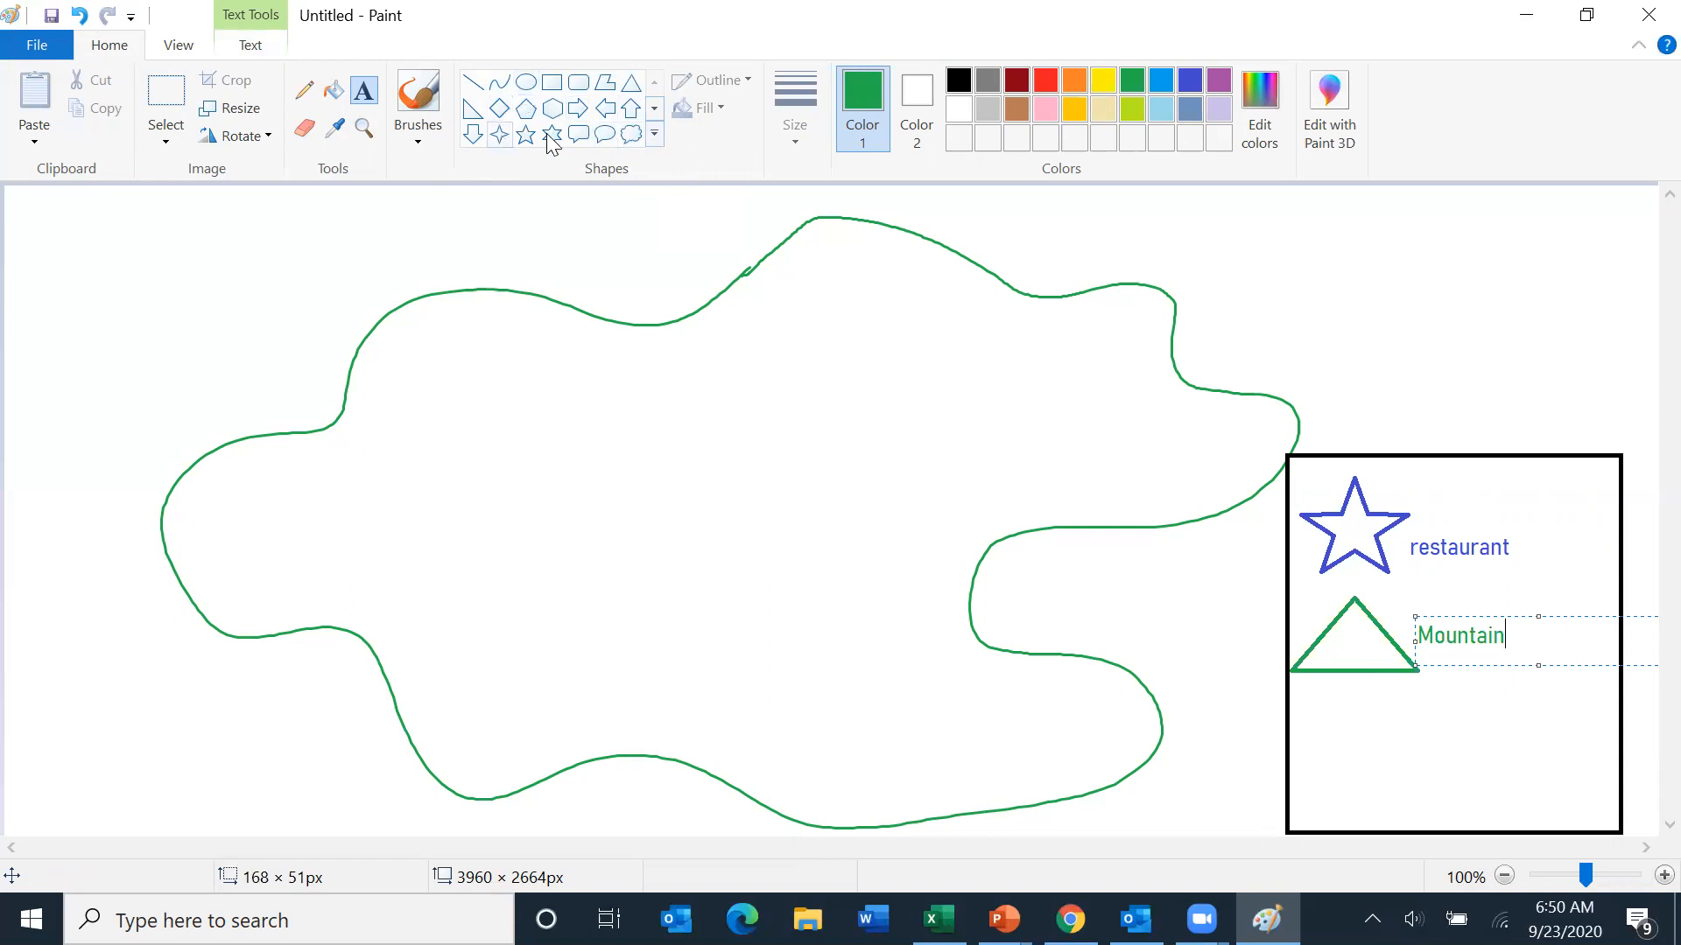
# - Draw a red heart about 115 × 109 px below the triangle in the legend box
pyautogui.click(655, 133)
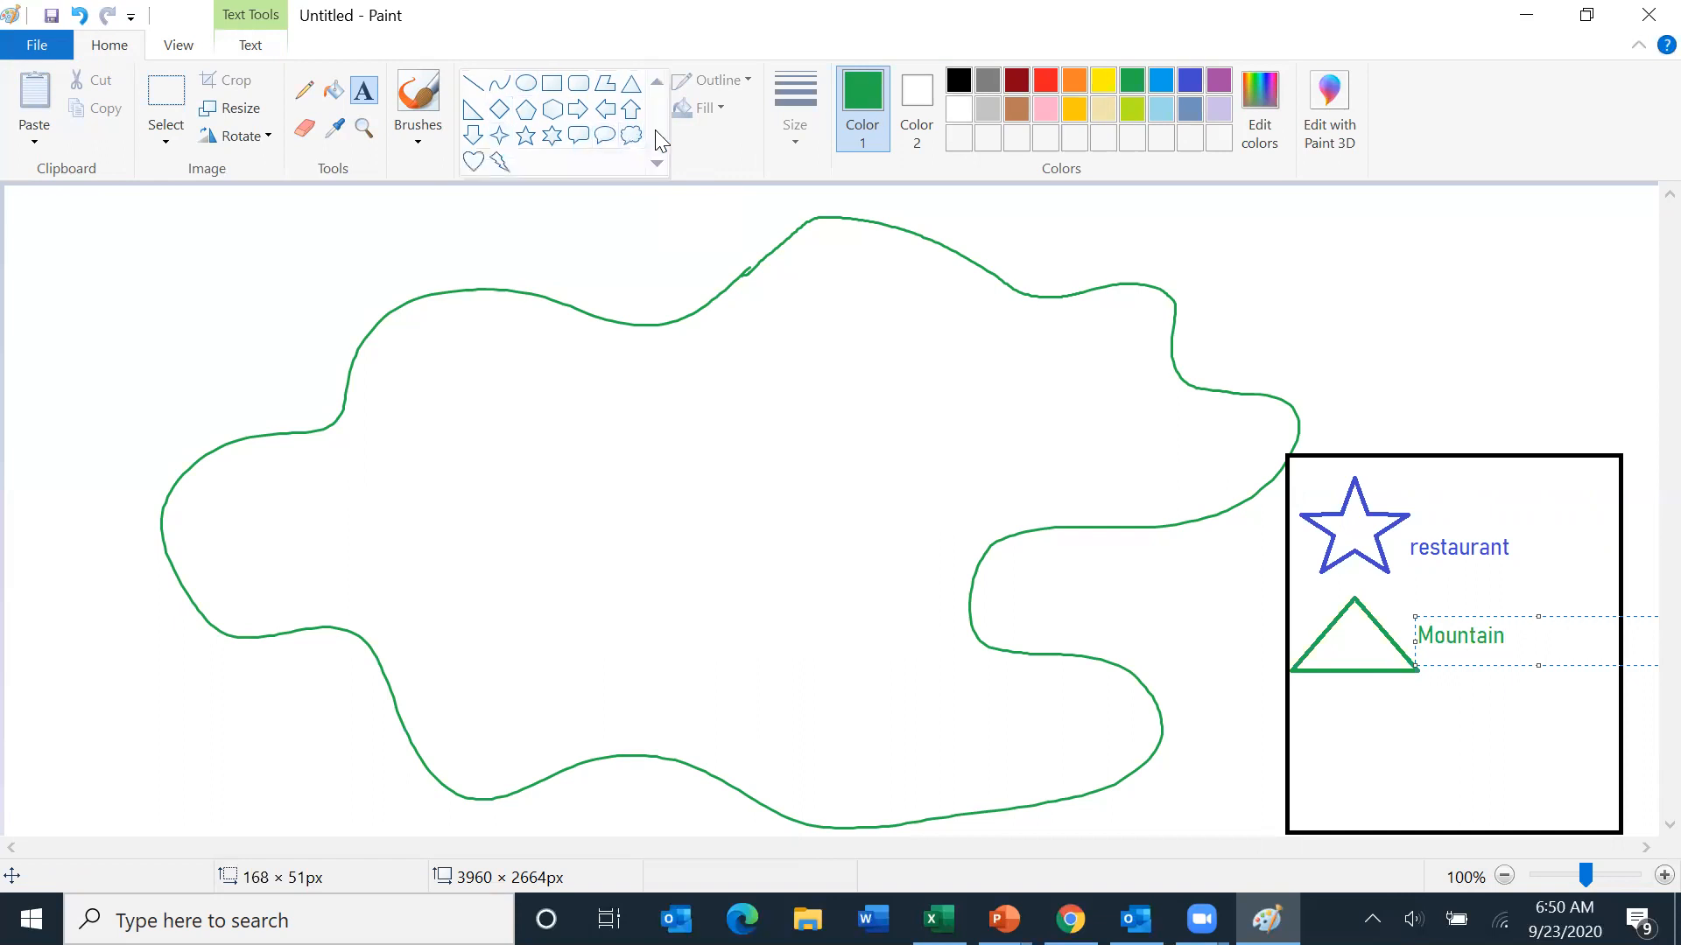
pyautogui.click(472, 164)
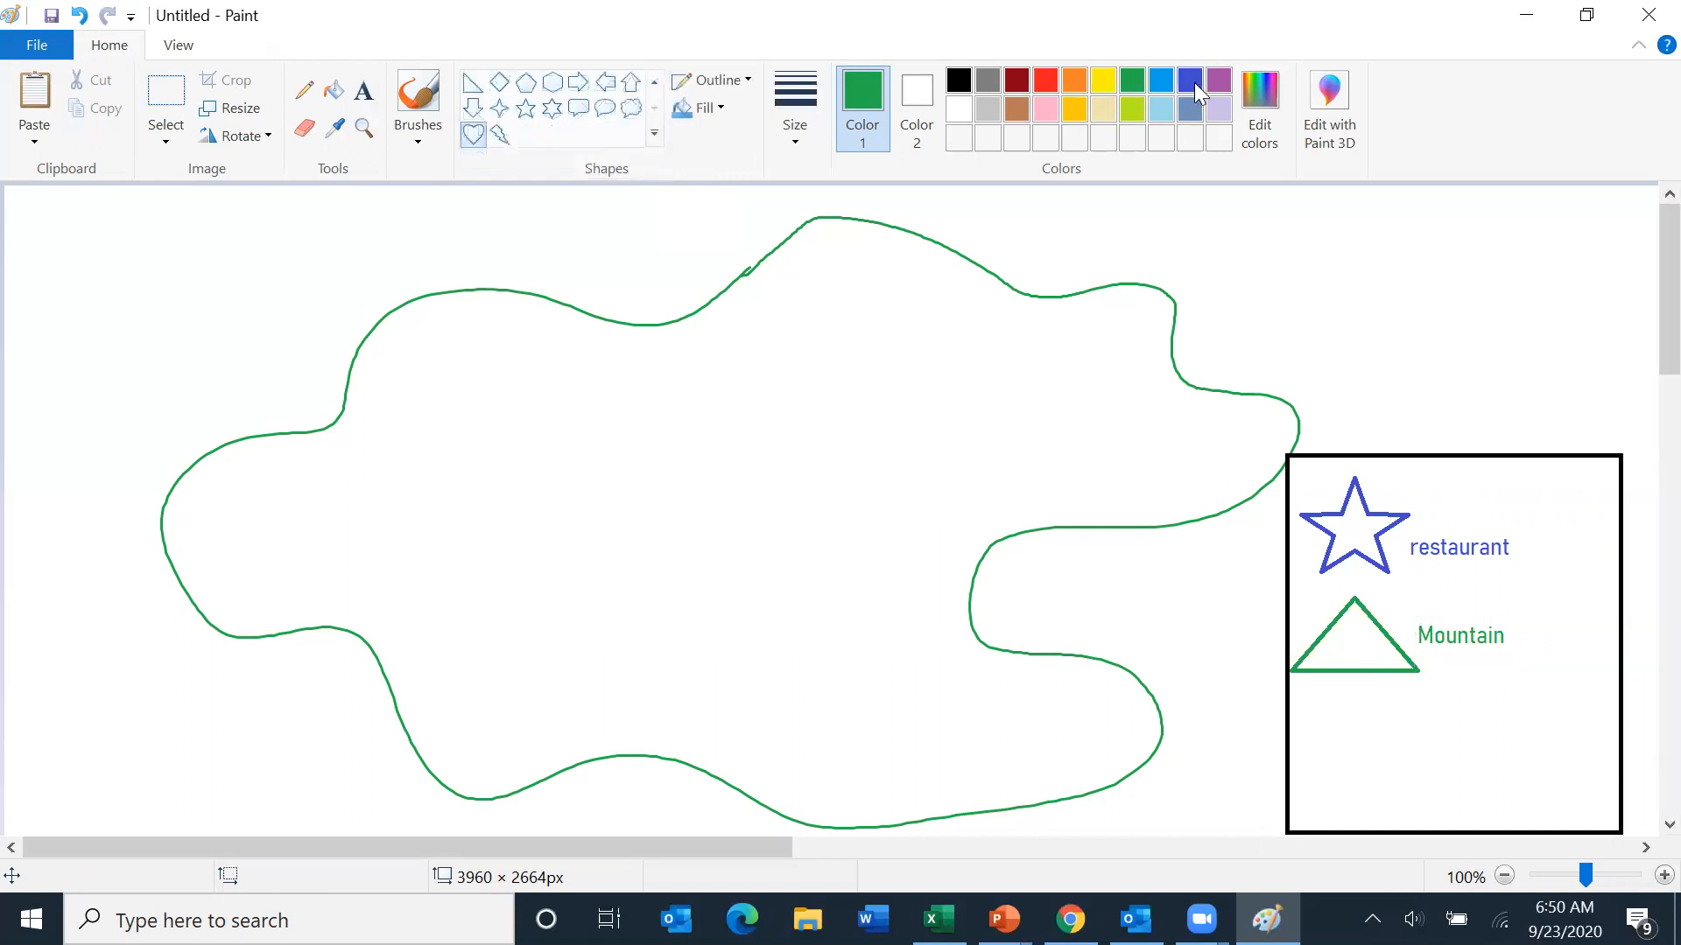
pyautogui.click(1044, 79)
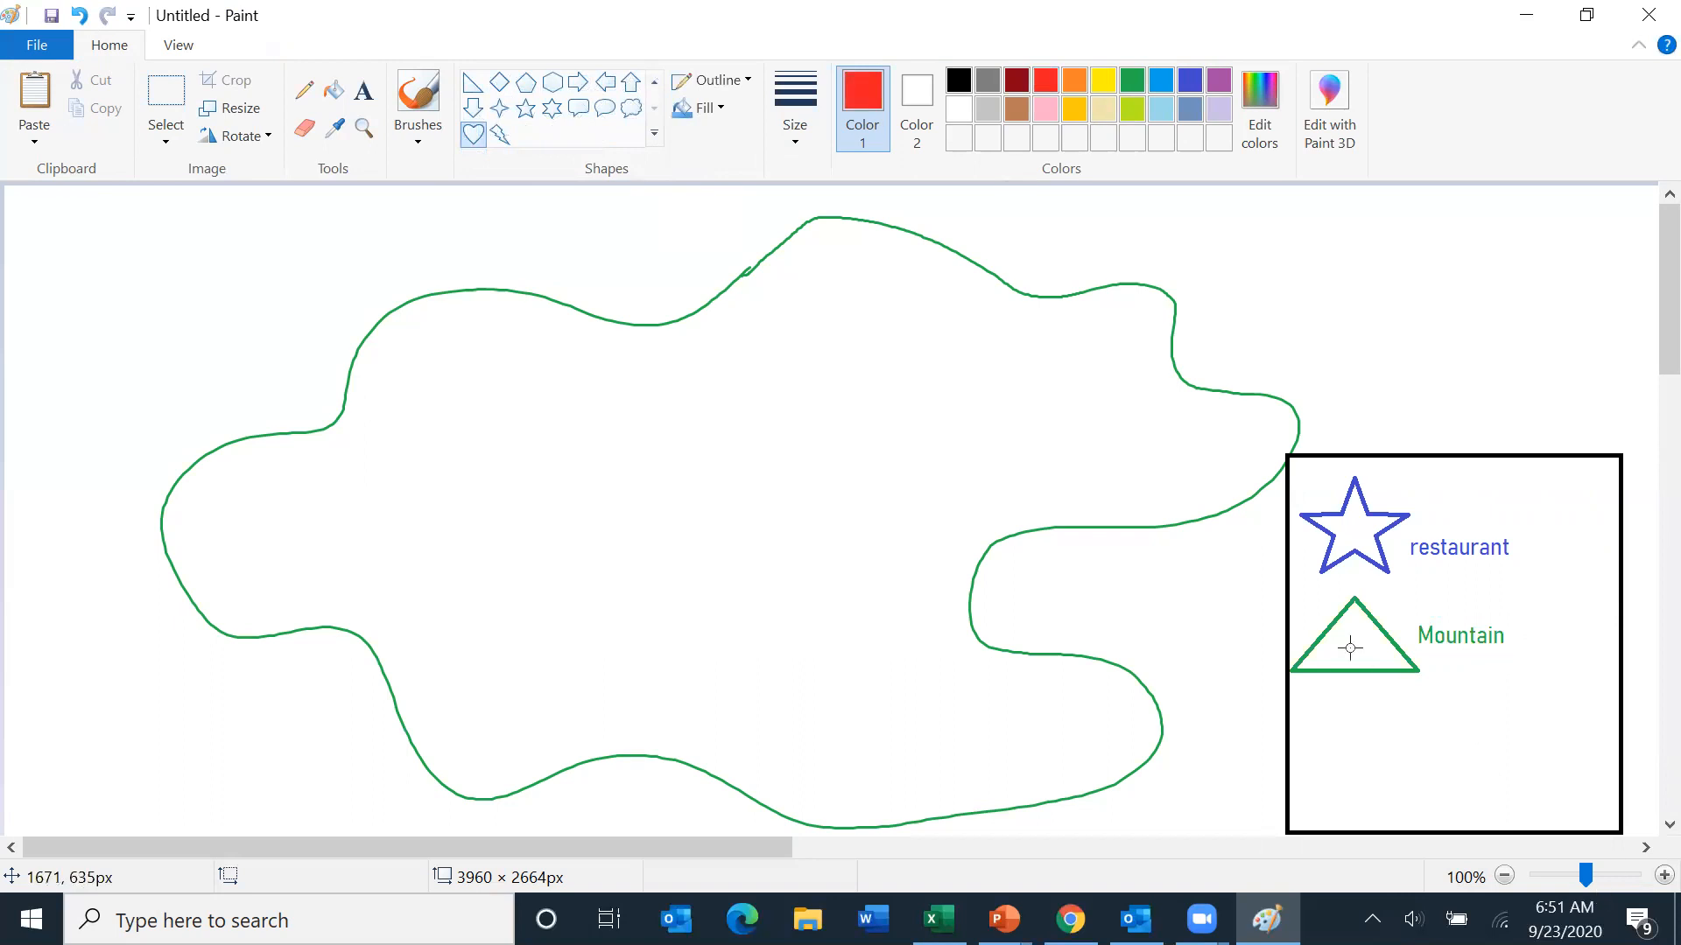
pyautogui.moveTo(1311, 702)
pyautogui.mouseDown()
pyautogui.moveTo(1427, 800)
pyautogui.moveTo(1411, 796)
pyautogui.mouseUp()
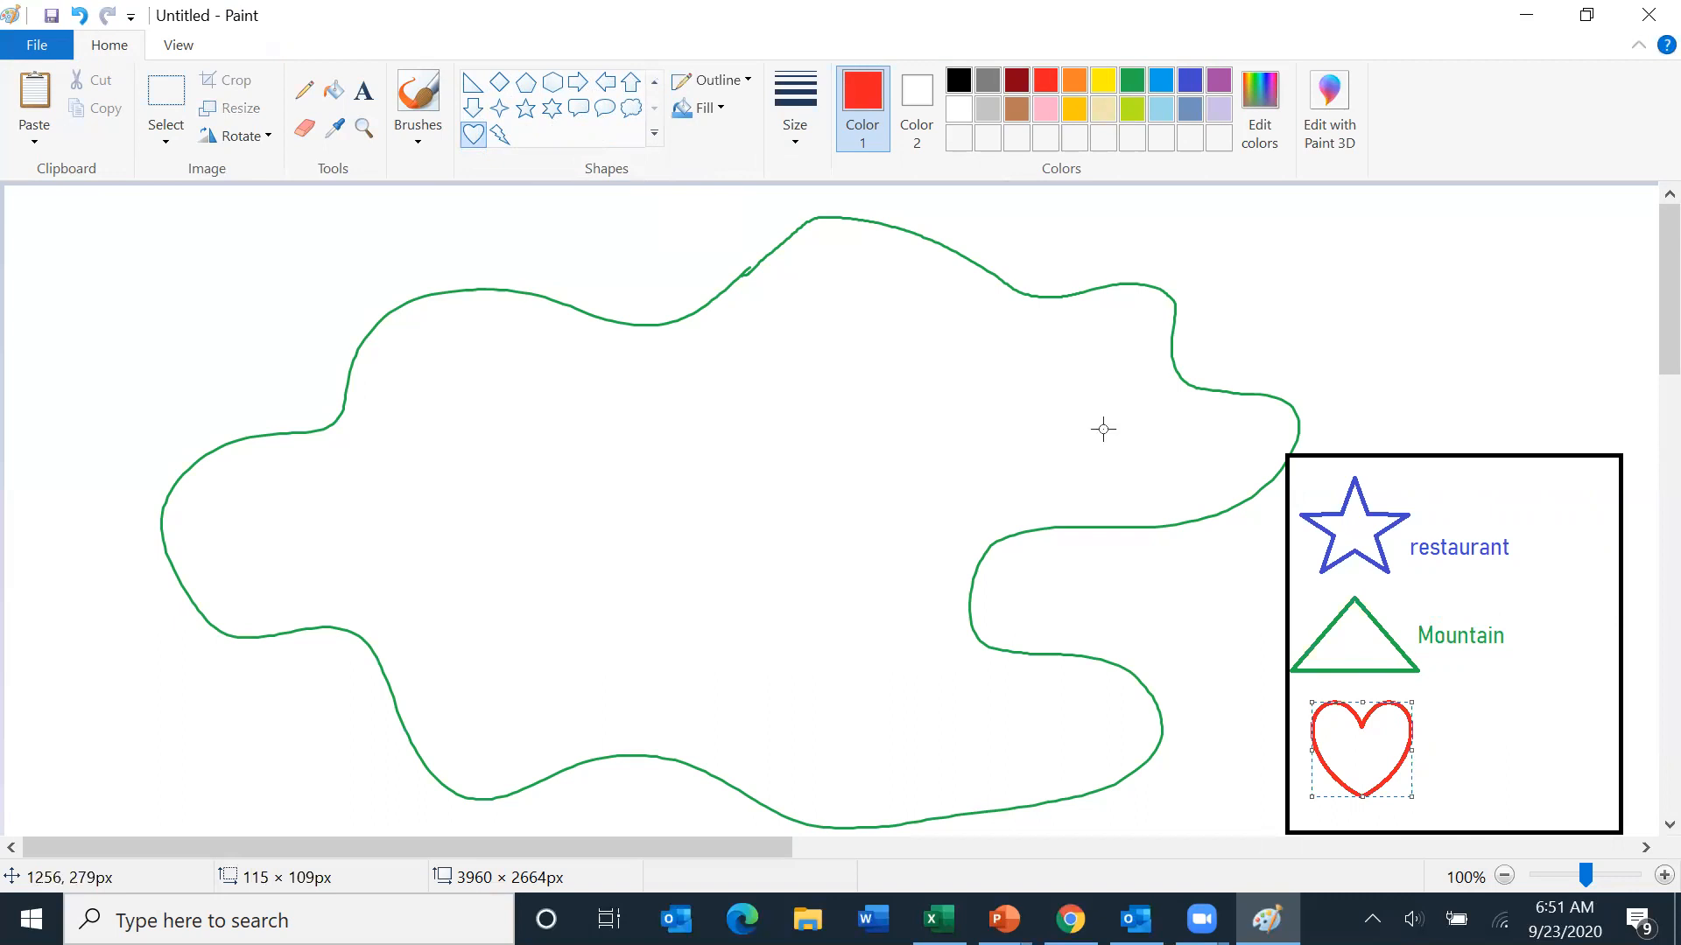
# - Add the red label 'friend/family house' beside the heart
pyautogui.click(363, 91)
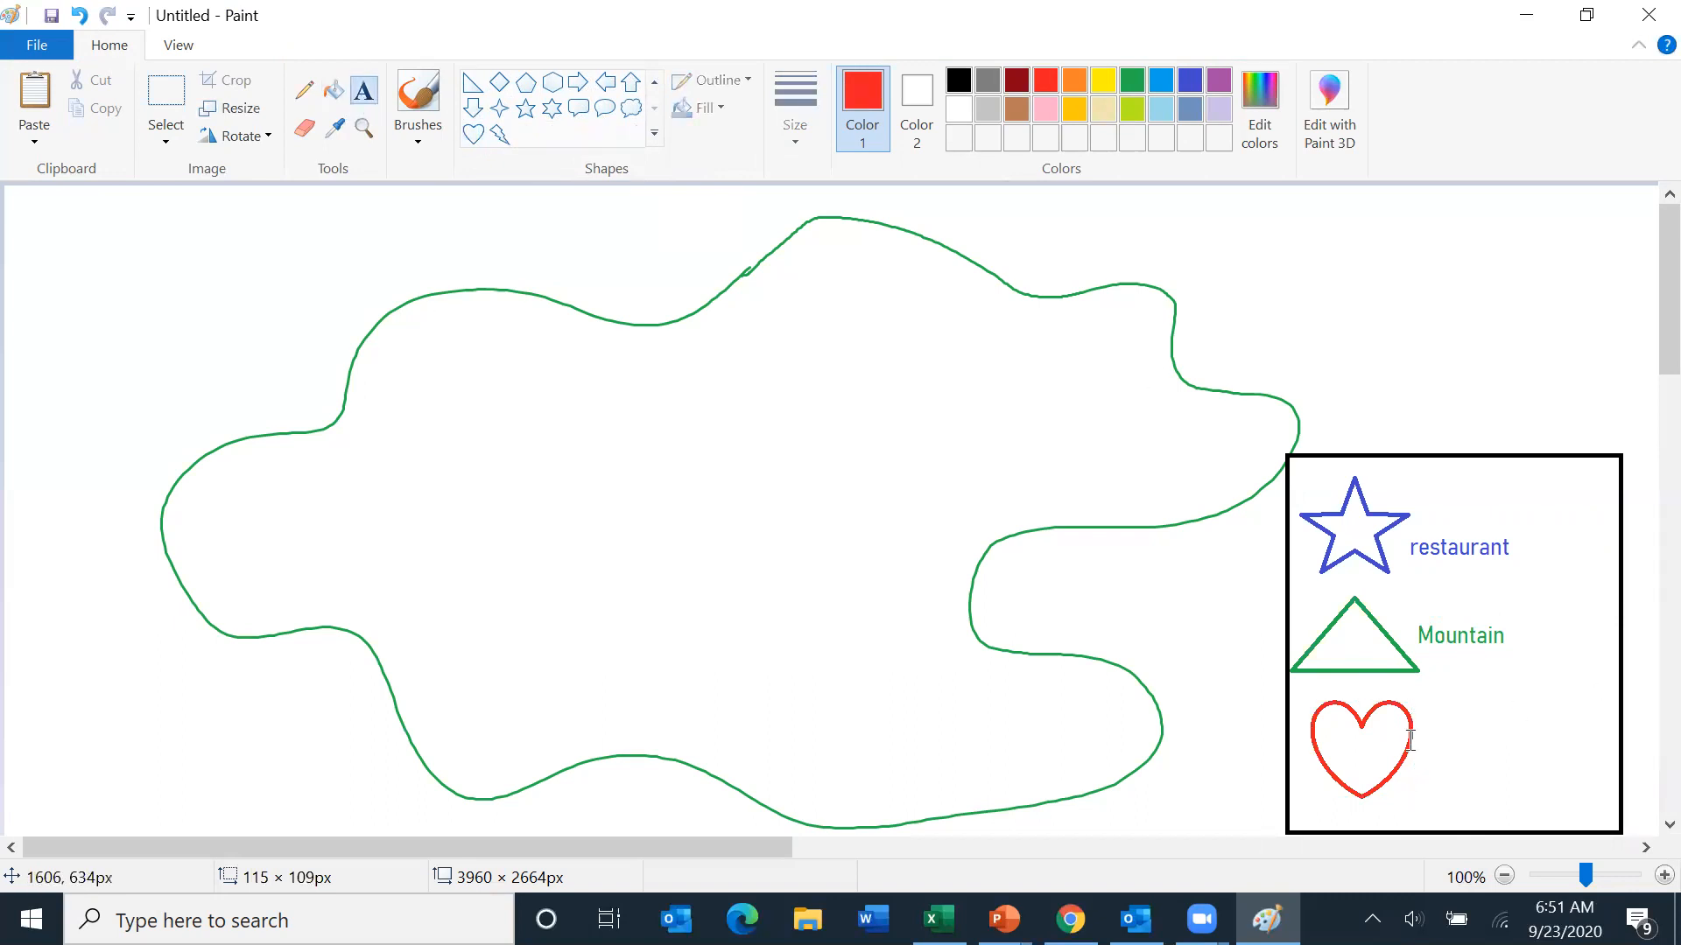
pyautogui.moveTo(1420, 731); pyautogui.dragTo(1587, 782)
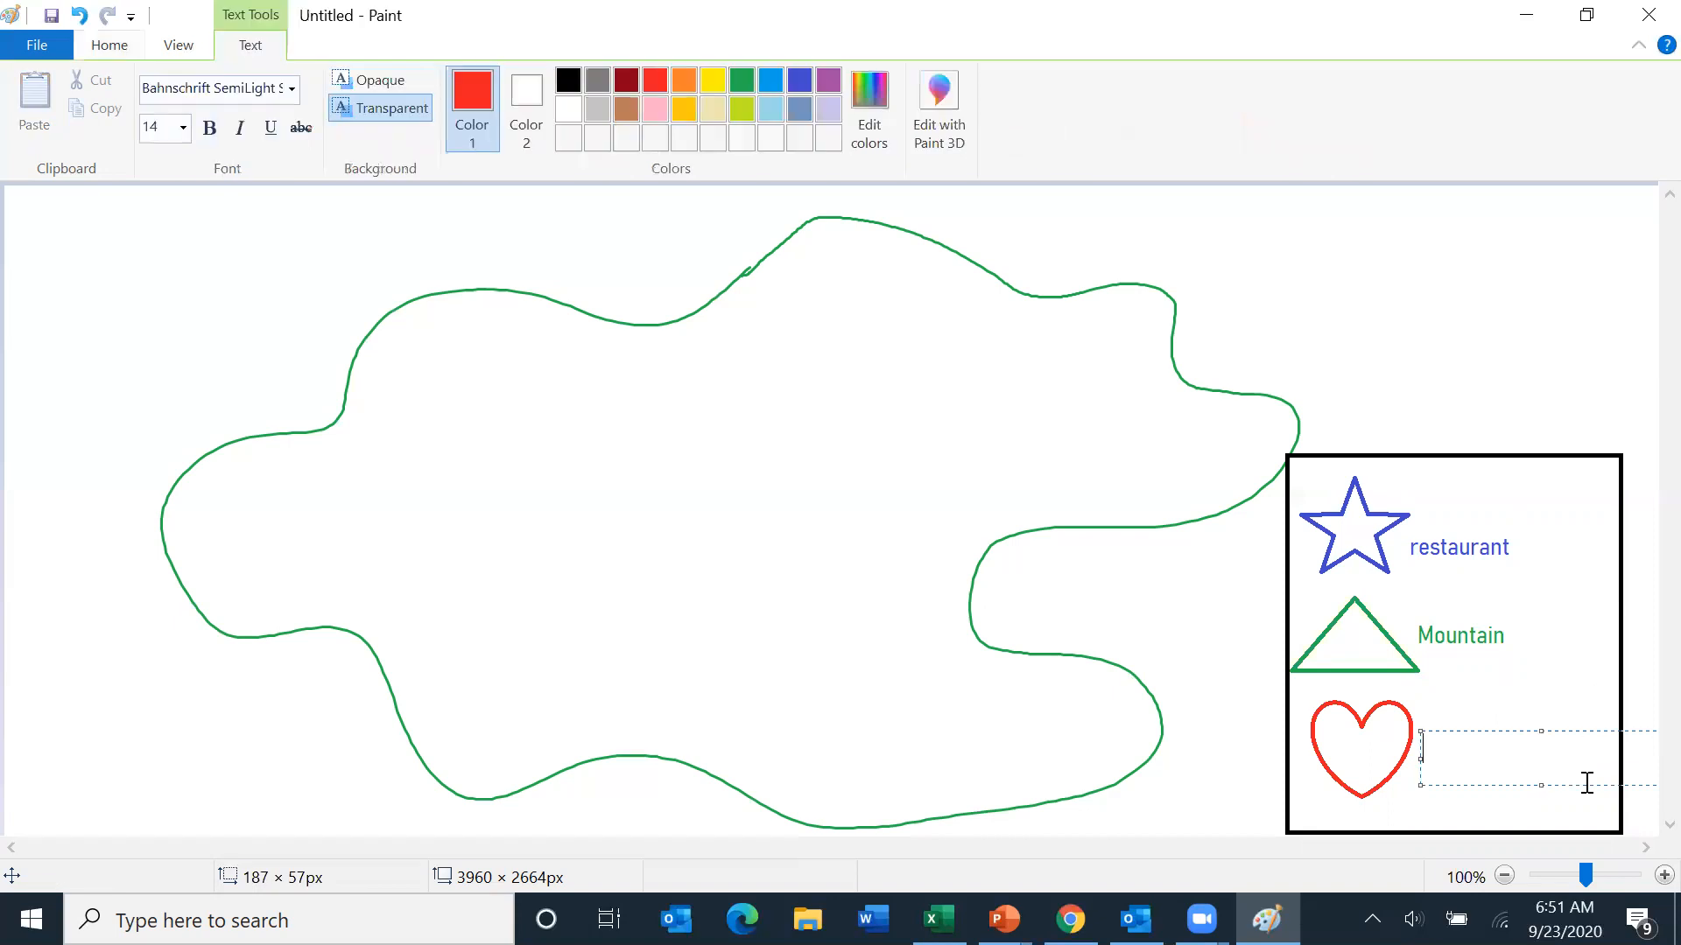
pyautogui.write('friend/family house')
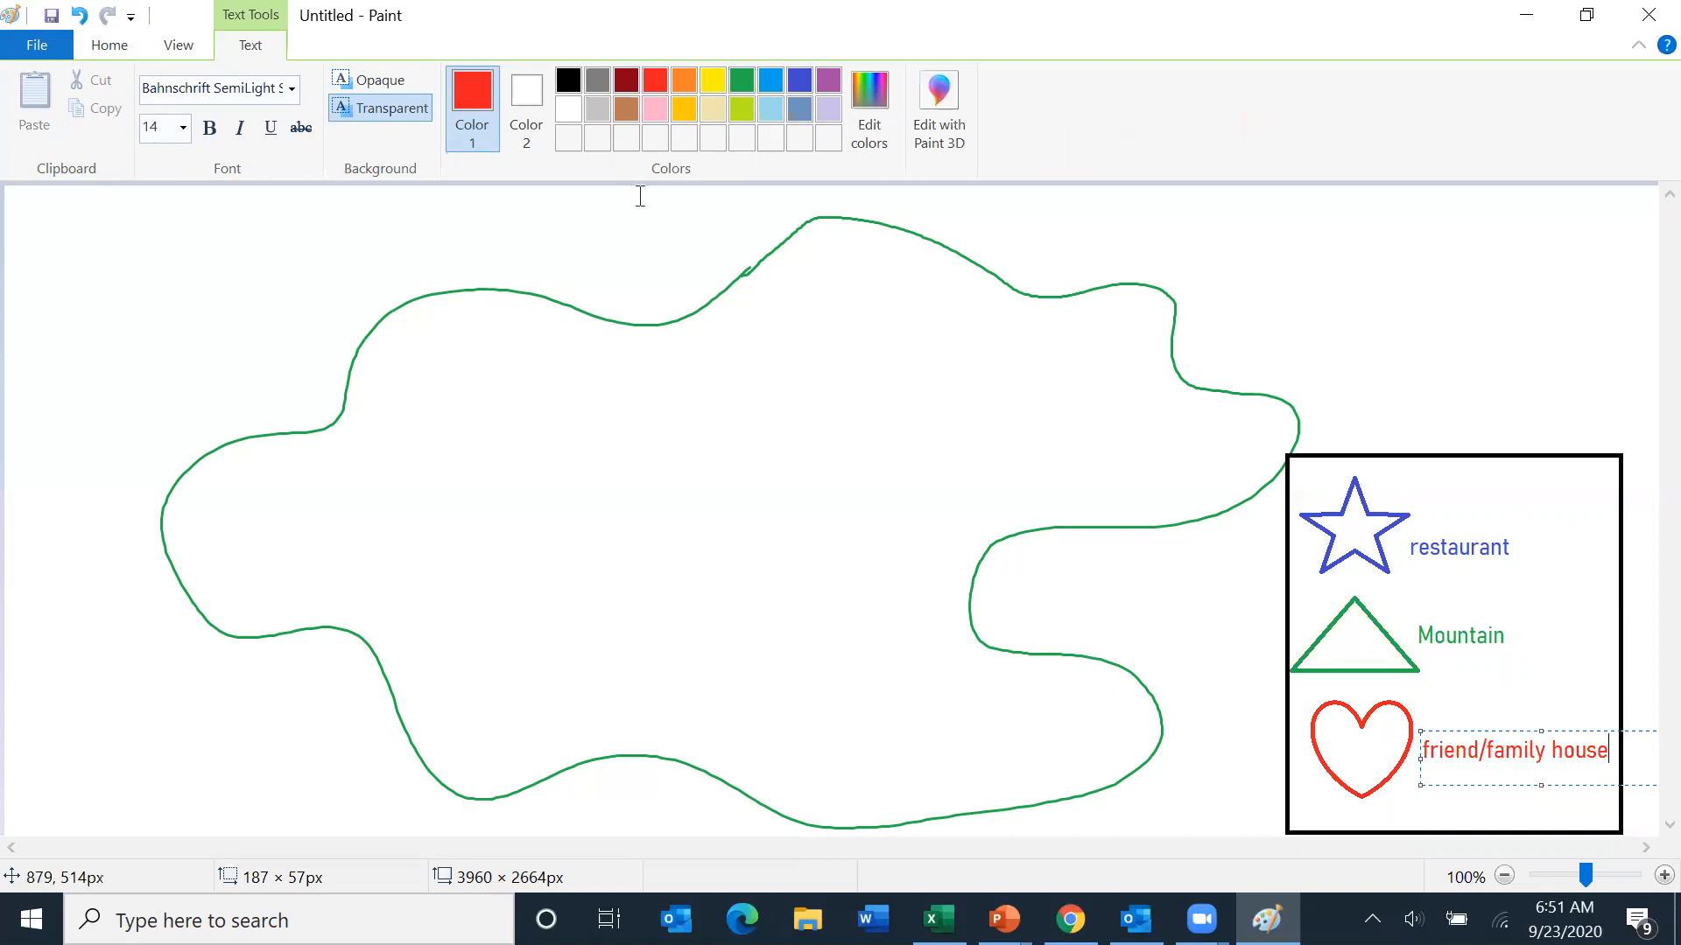
pyautogui.click(105, 55)
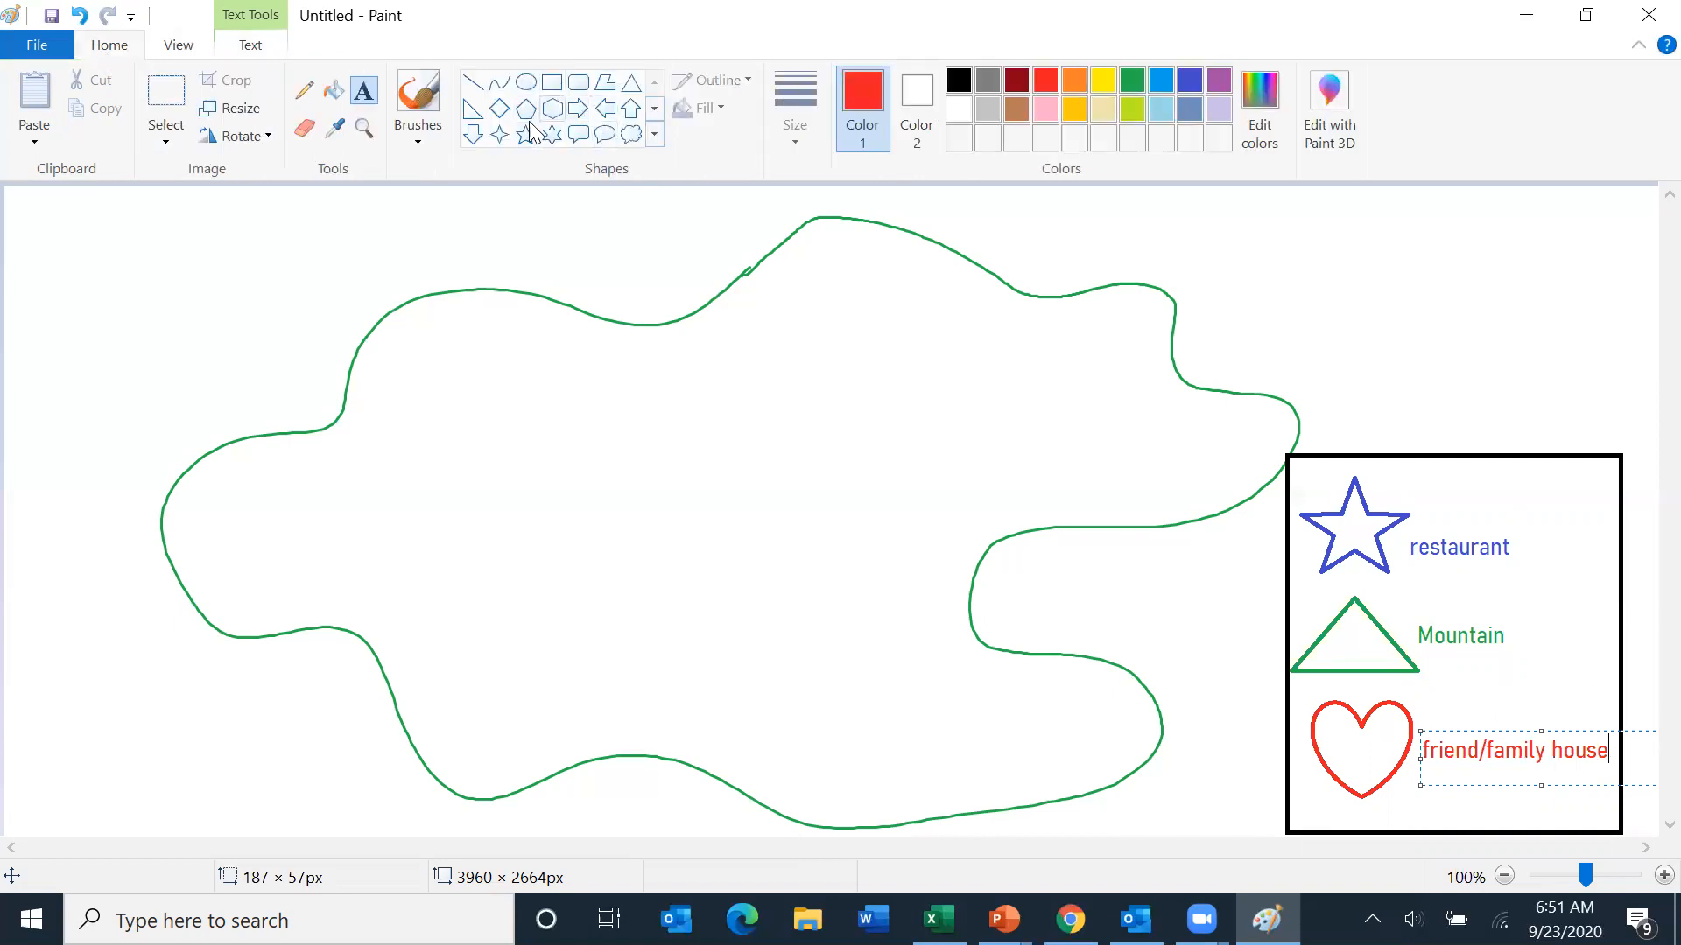
# - Draw four red hearts in the upper-left part of the map outline
pyautogui.click(655, 133)
pyautogui.click(472, 161)
pyautogui.moveTo(361, 338); pyautogui.dragTo(464, 431)
pyautogui.moveTo(527, 296); pyautogui.dragTo(590, 350)
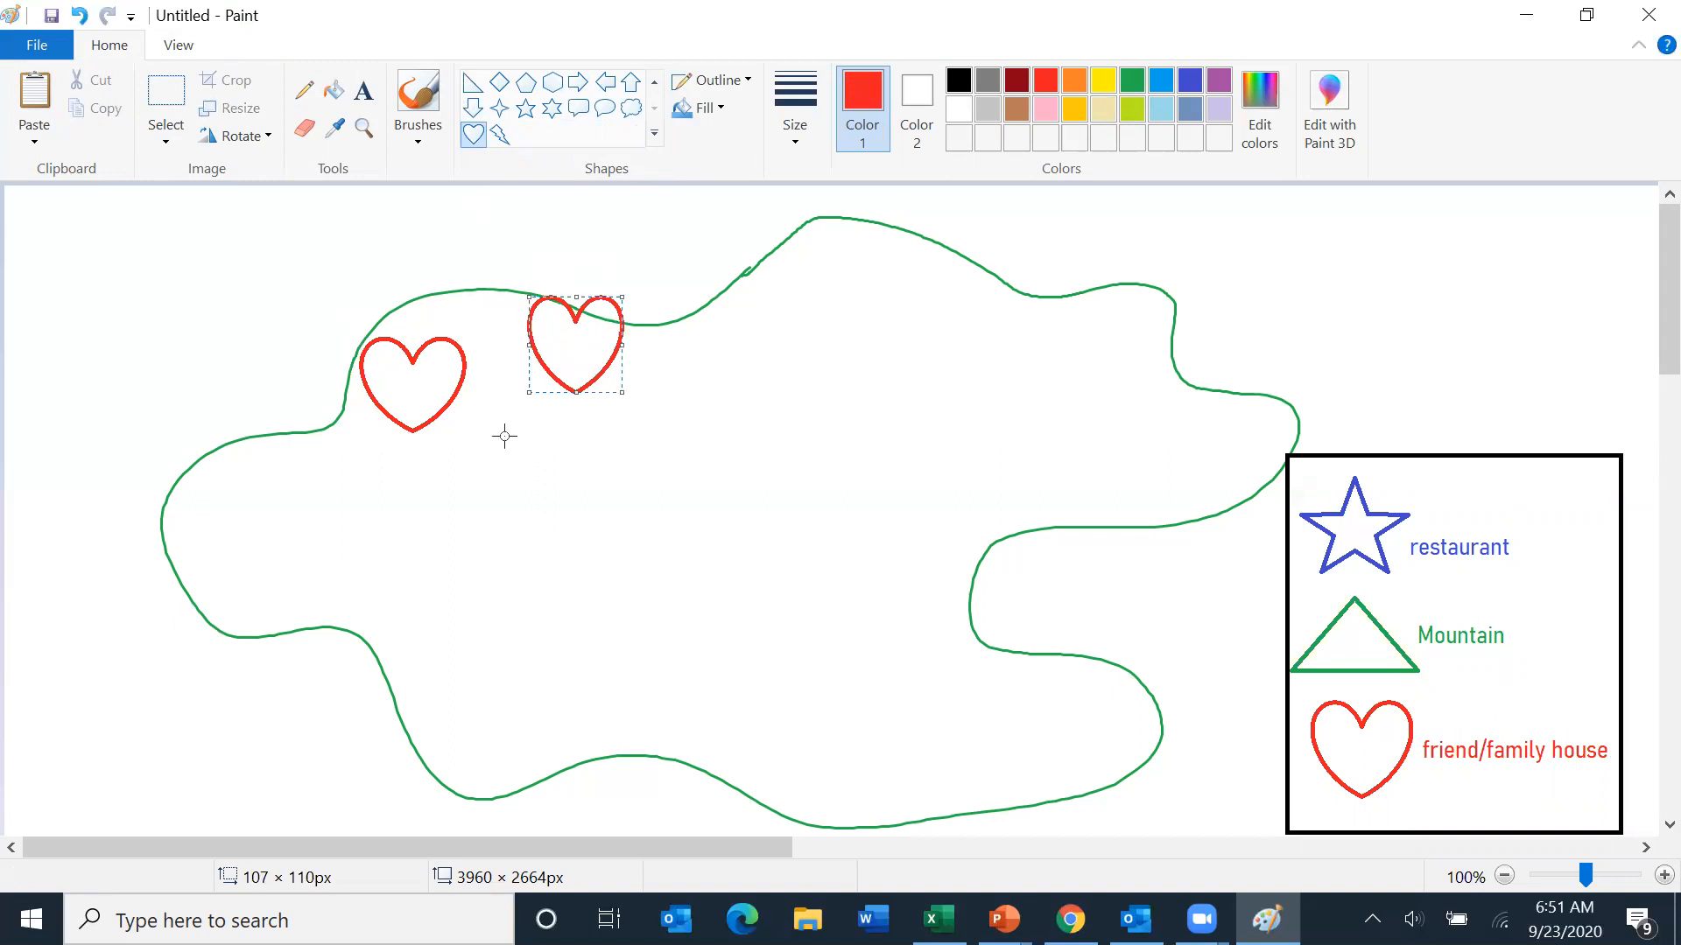
pyautogui.moveTo(487, 420)
pyautogui.mouseDown()
pyautogui.moveTo(546, 494)
pyautogui.moveTo(603, 520)
pyautogui.mouseUp()
pyautogui.moveTo(300, 437); pyautogui.dragTo(404, 532)
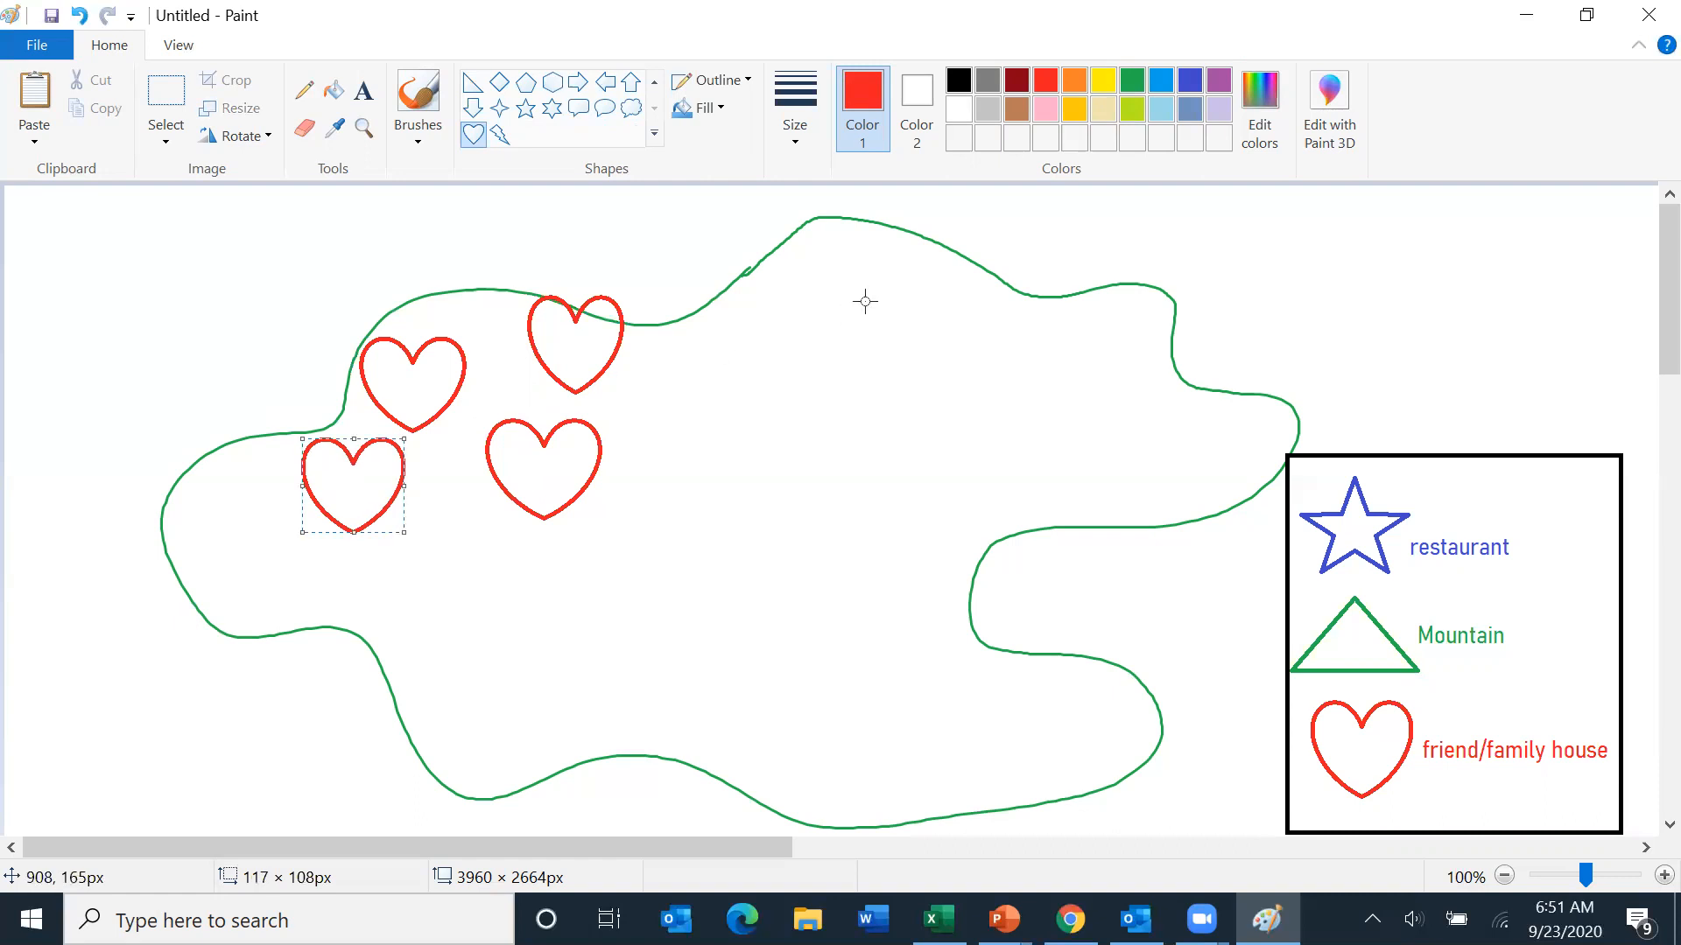
# - Draw three blue stars inside the map, two near the right edge and one lower left
pyautogui.click(525, 108)
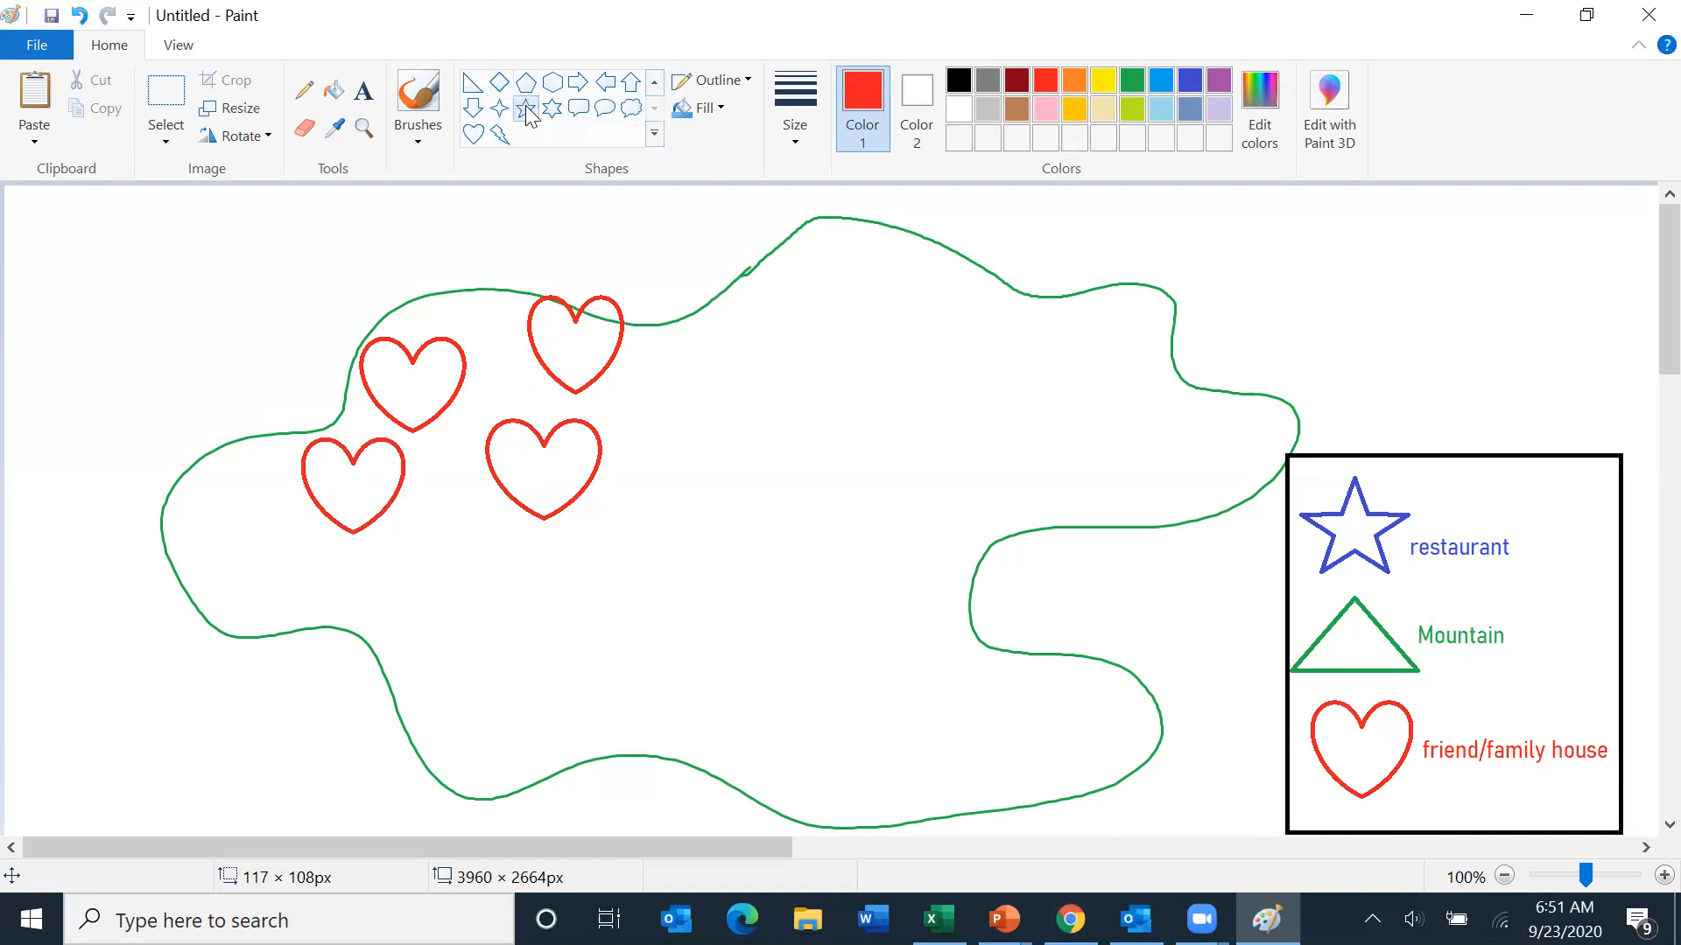
pyautogui.click(1189, 81)
pyautogui.moveTo(1119, 344)
pyautogui.mouseDown()
pyautogui.moveTo(1242, 446)
pyautogui.moveTo(1246, 500)
pyautogui.moveTo(1245, 471)
pyautogui.mouseUp()
pyautogui.moveTo(1044, 482); pyautogui.dragTo(1150, 570)
pyautogui.moveTo(464, 596); pyautogui.dragTo(592, 707)
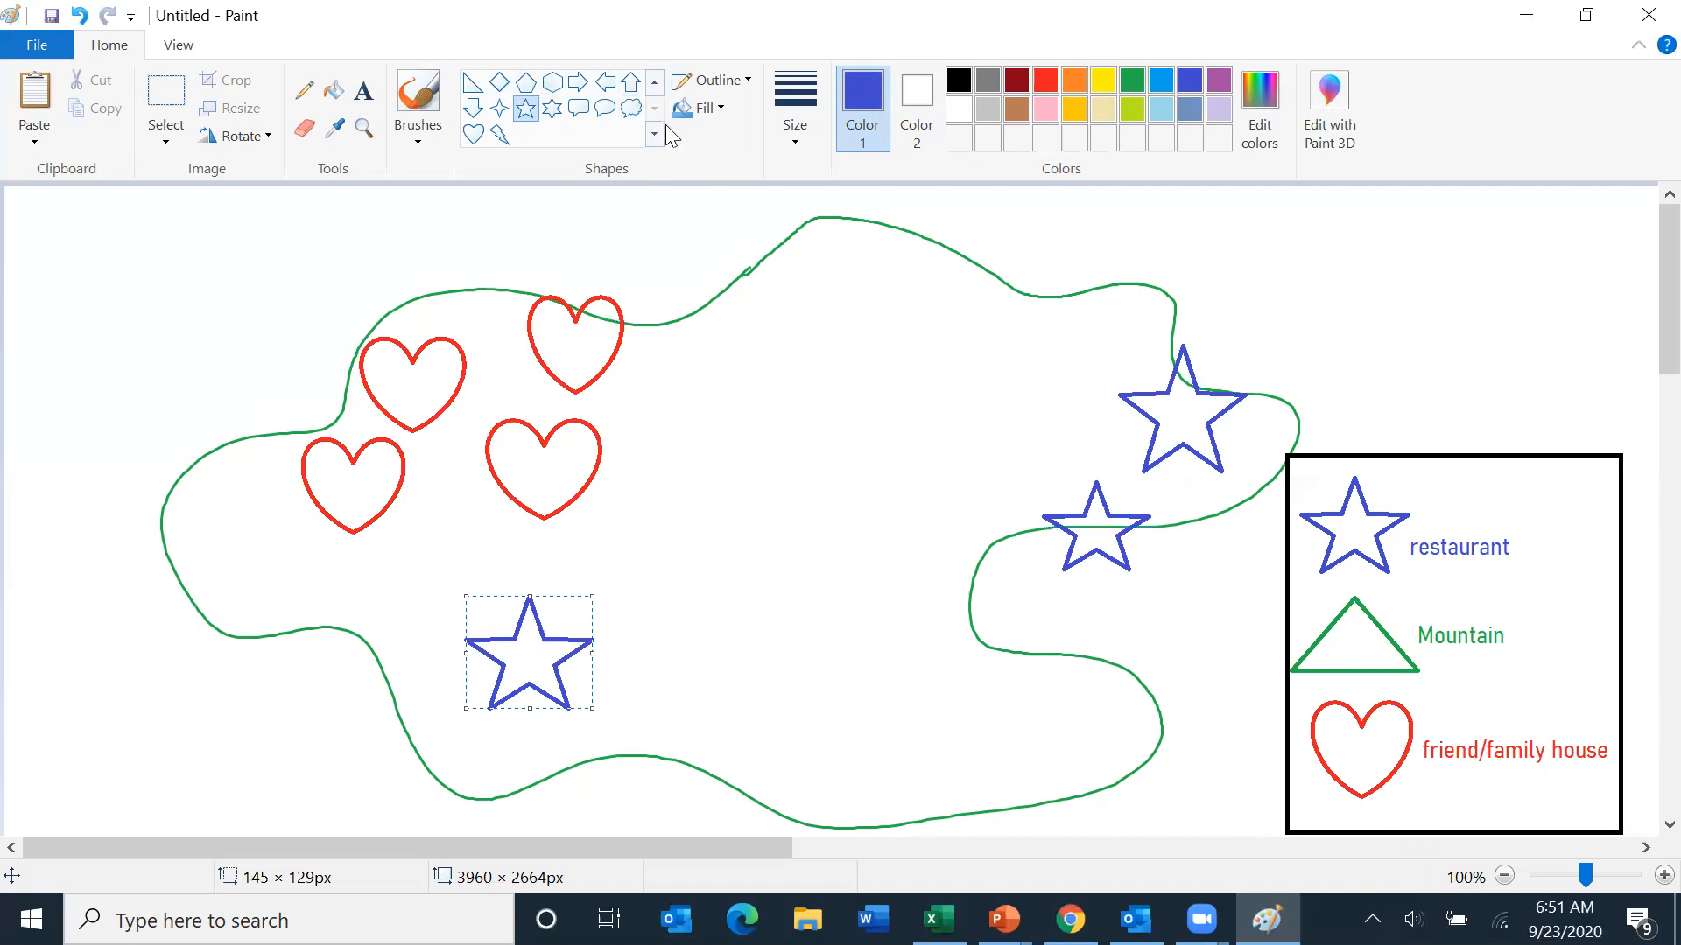
# - Draw three green triangles as mountains near the top edge of the map
pyautogui.click(654, 83)
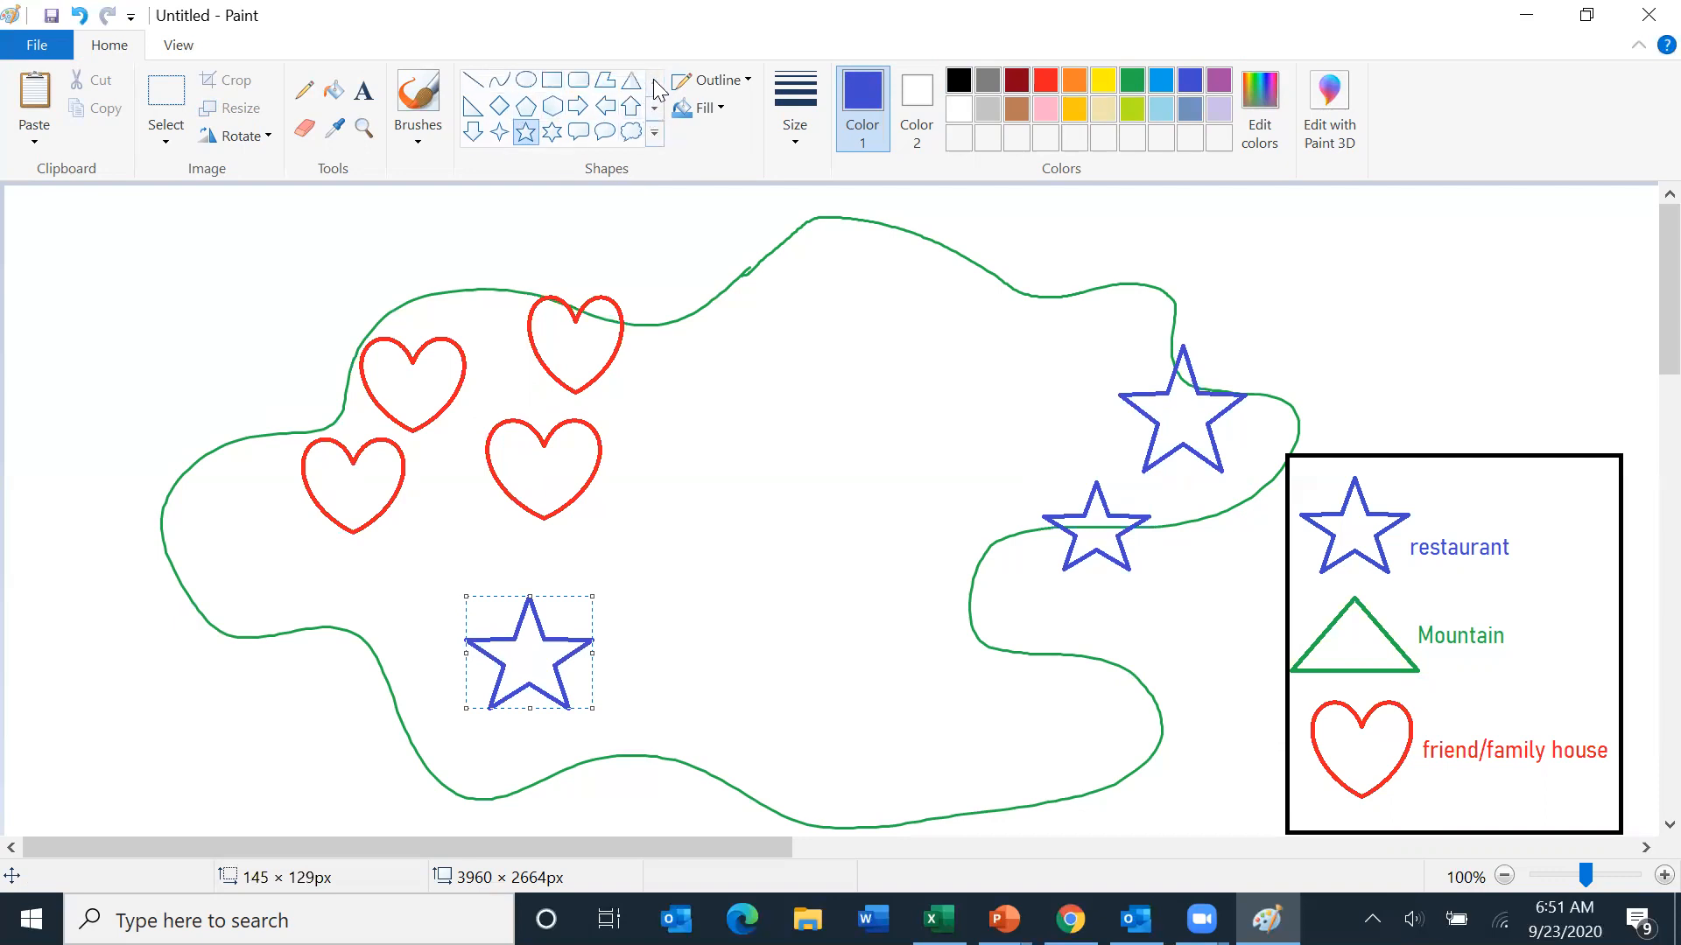
pyautogui.click(631, 83)
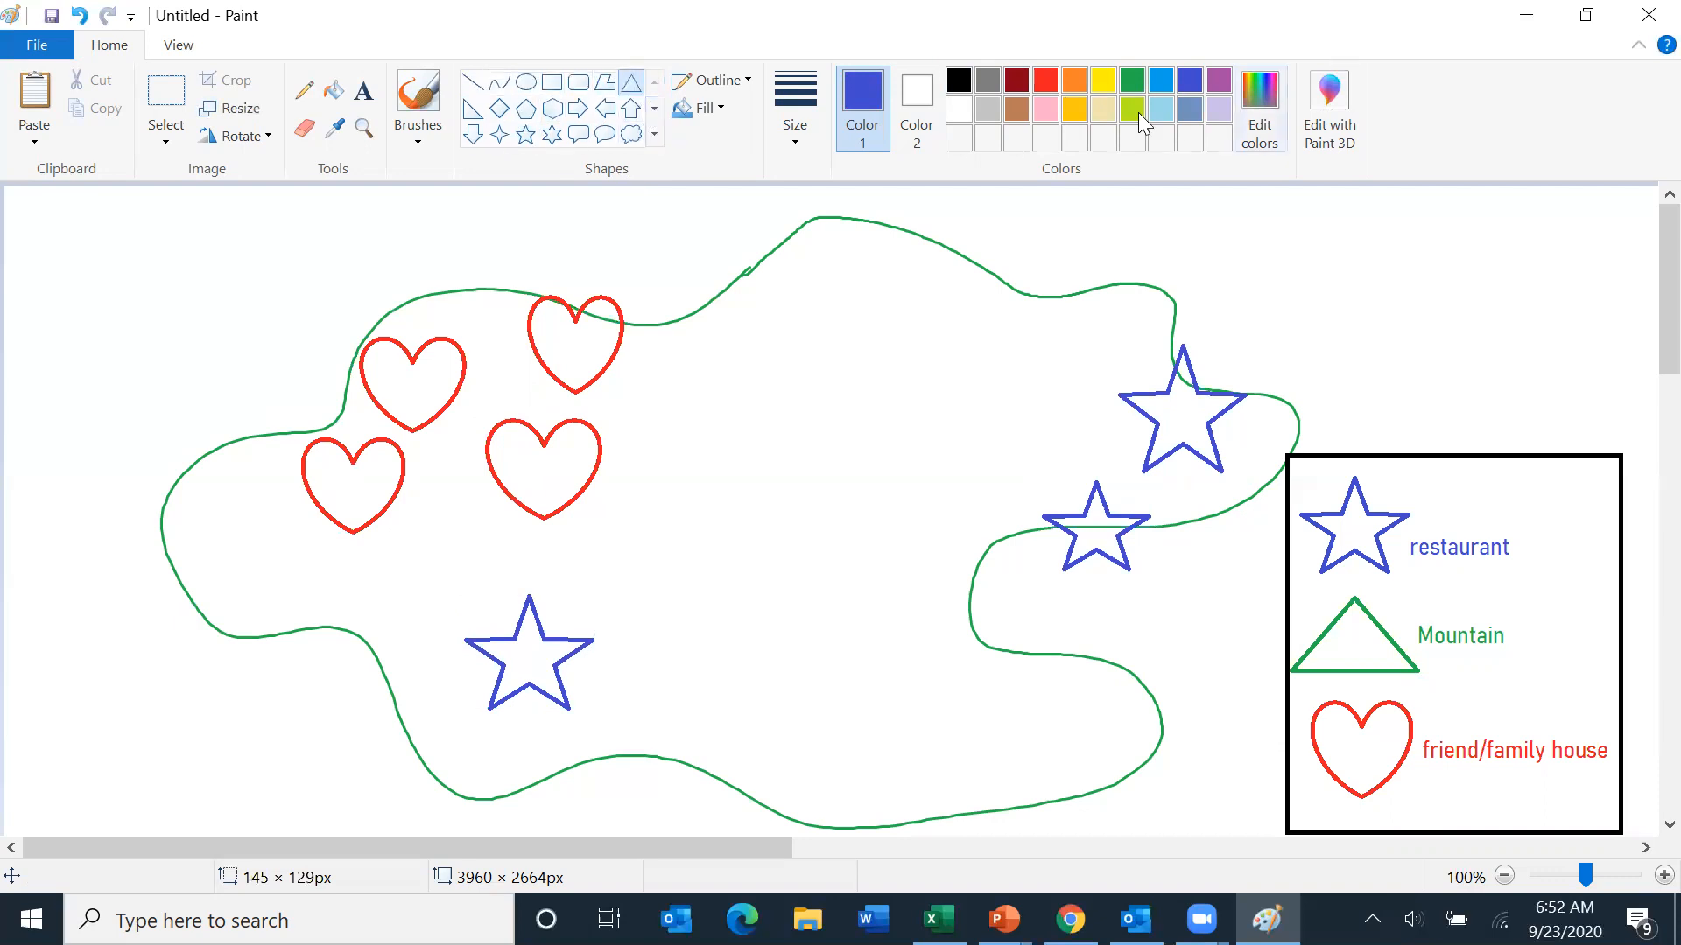
pyautogui.click(1141, 81)
pyautogui.moveTo(780, 295); pyautogui.dragTo(929, 367)
pyautogui.moveTo(953, 308); pyautogui.dragTo(1058, 255)
pyautogui.moveTo(859, 279); pyautogui.dragTo(954, 216)
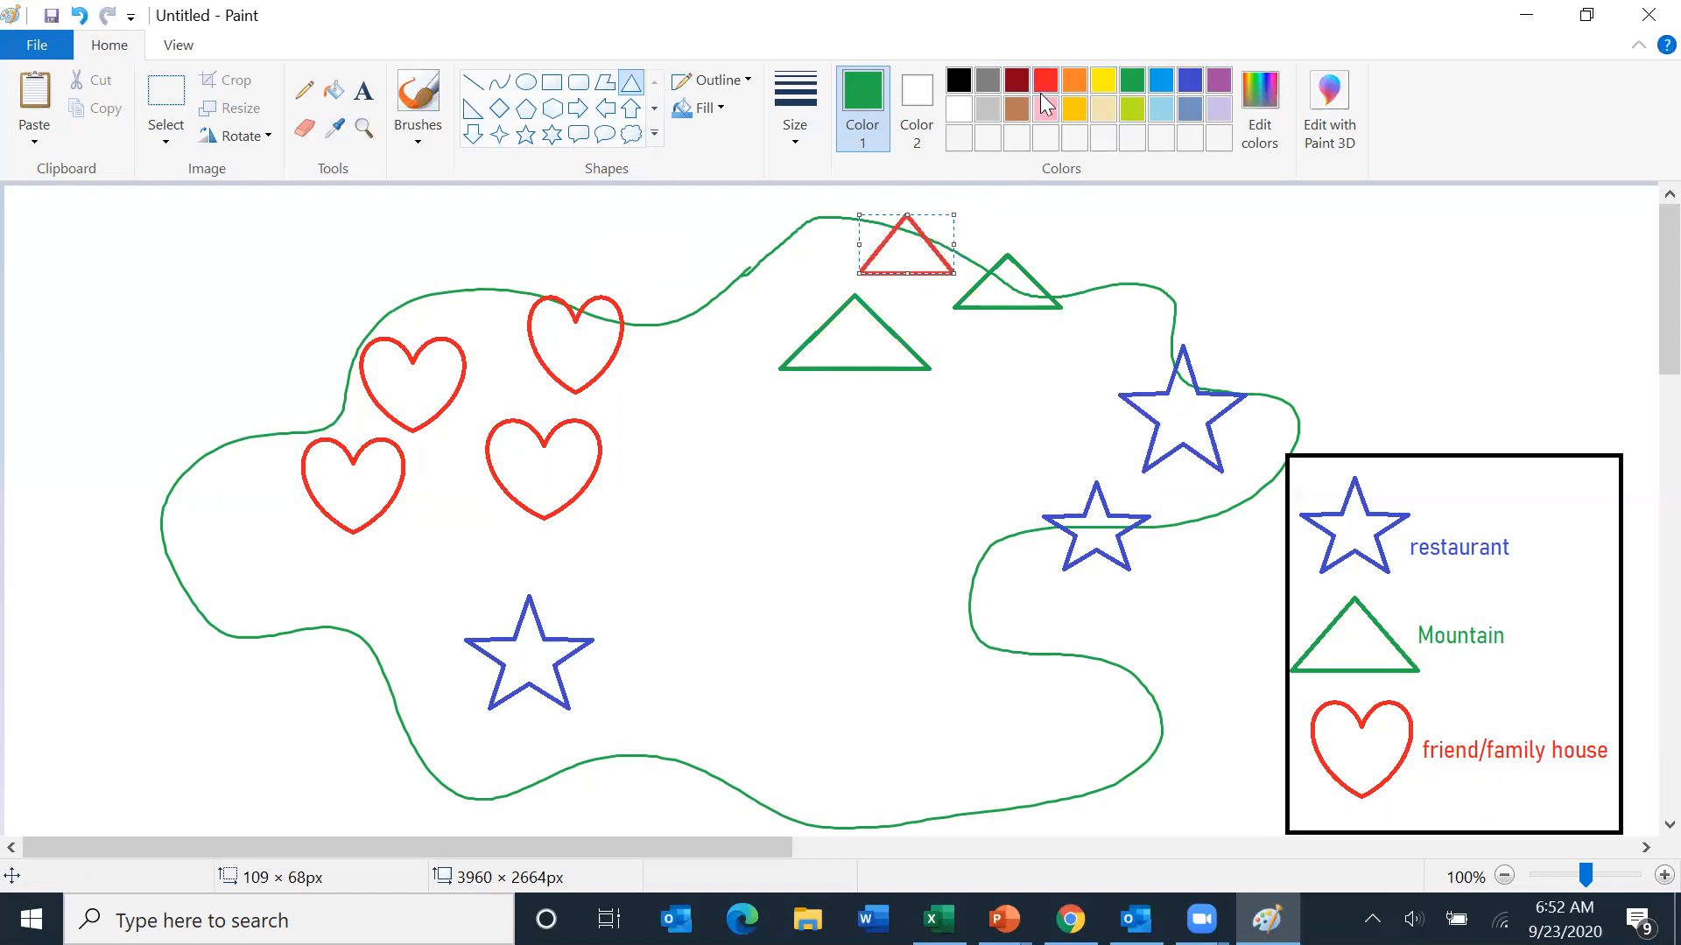
pyautogui.click(954, 86)
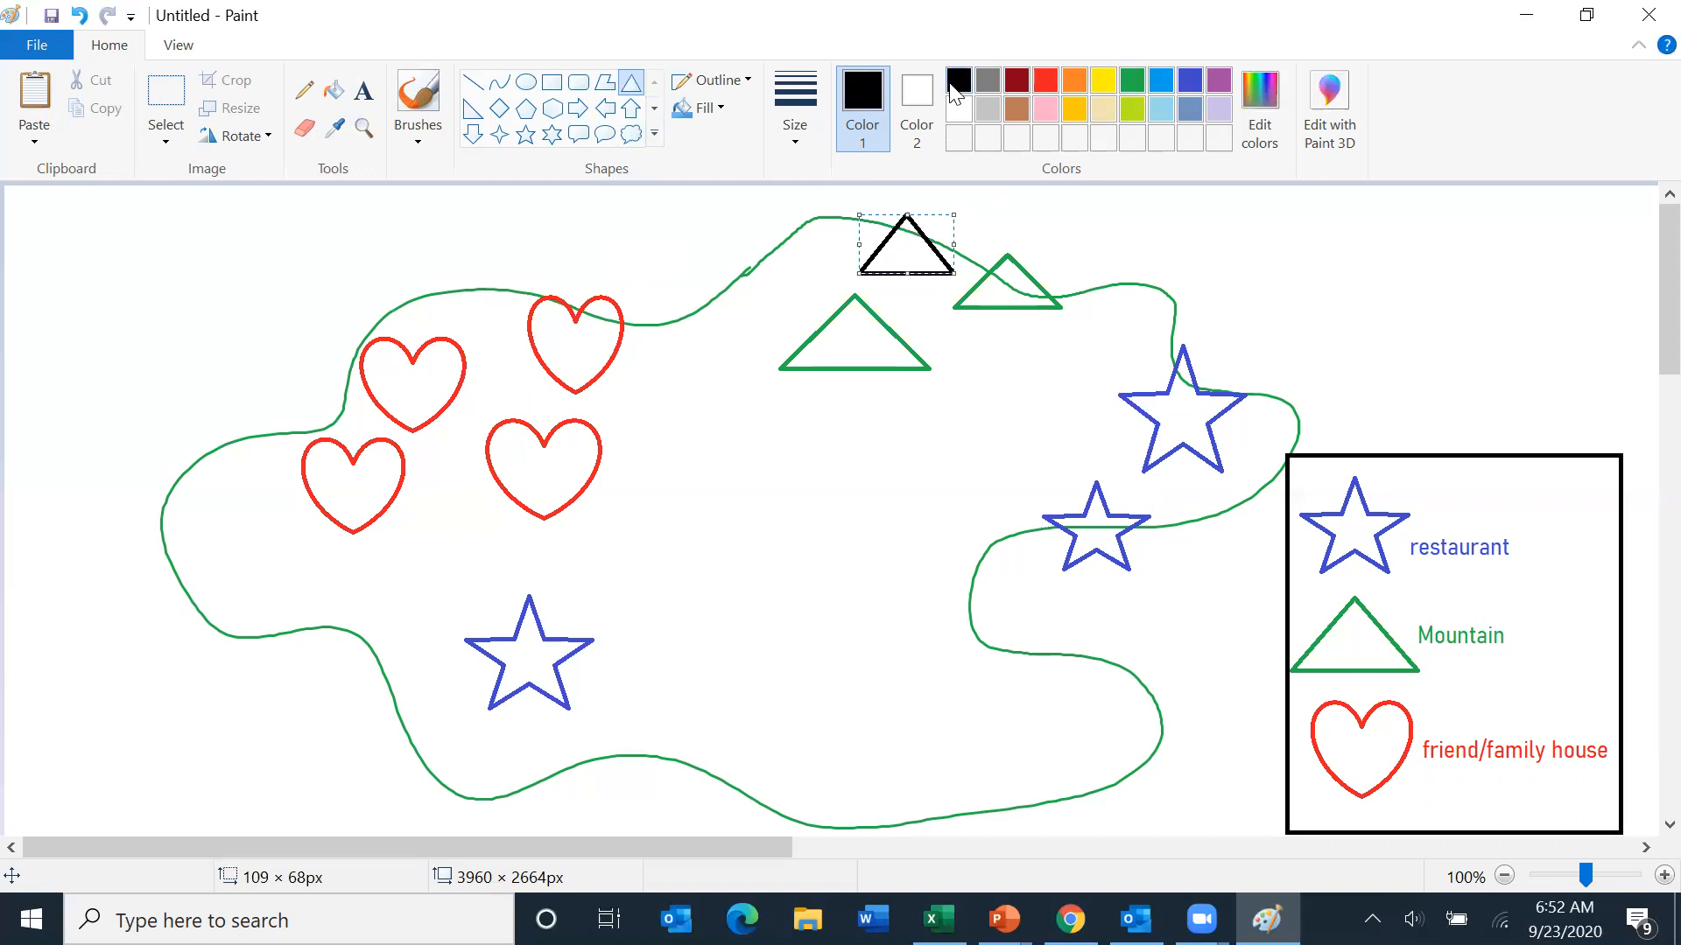
pyautogui.click(1131, 85)
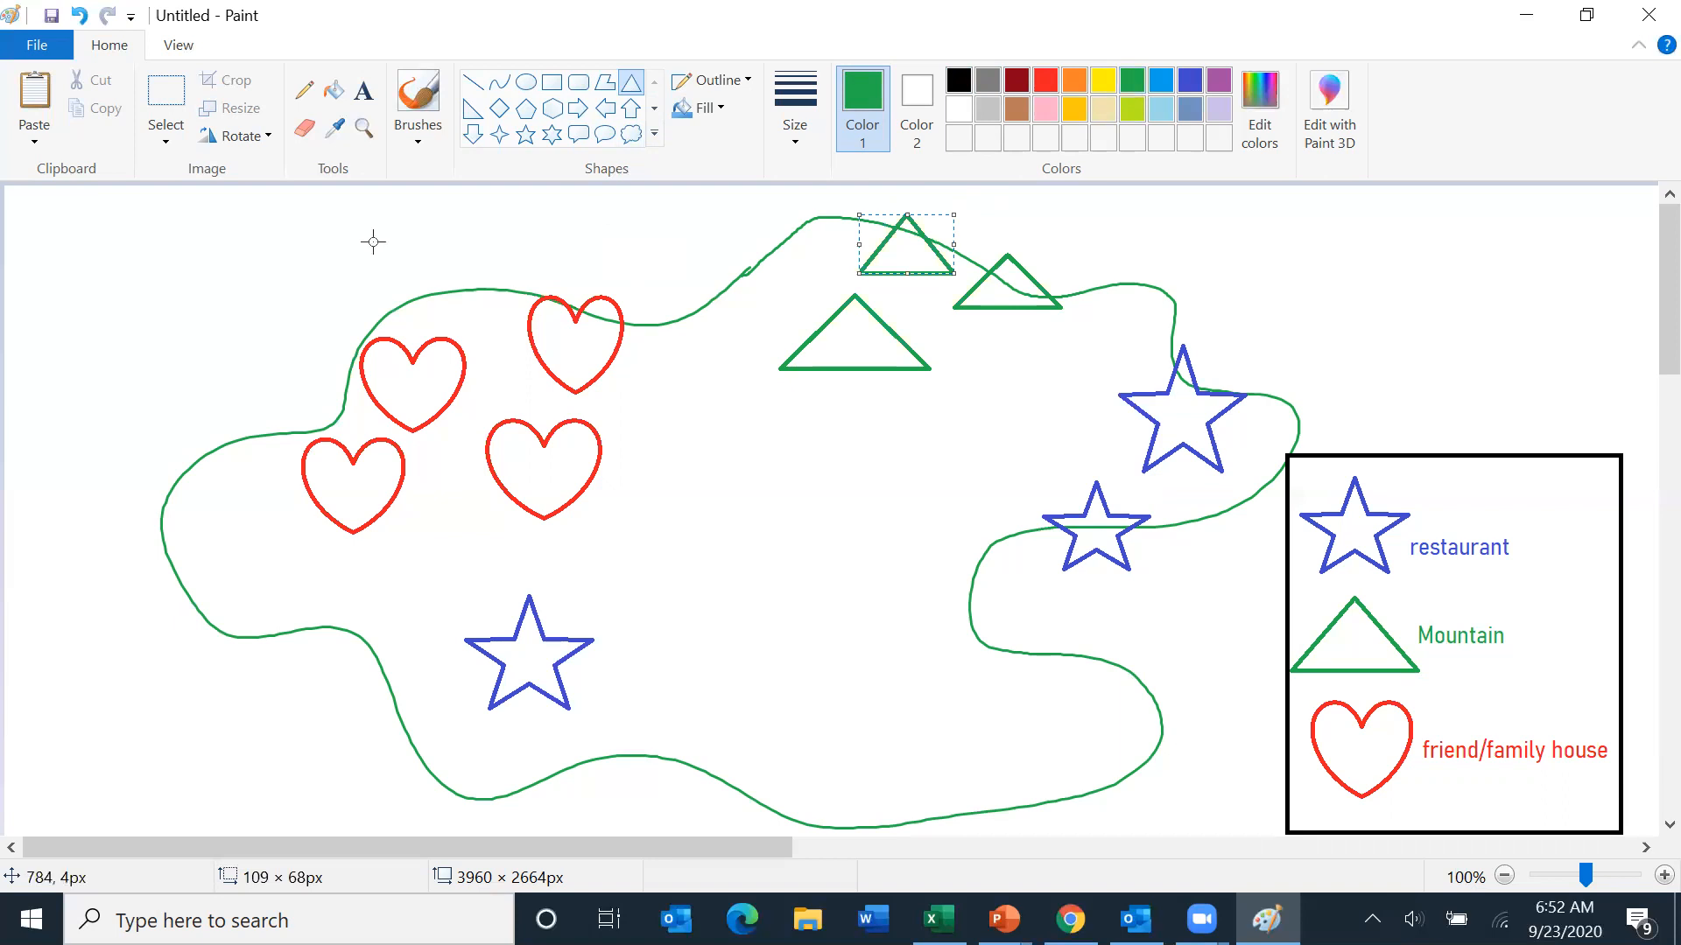
# - Brush black branching lines through the middle of the map as roads
pyautogui.click(424, 98)
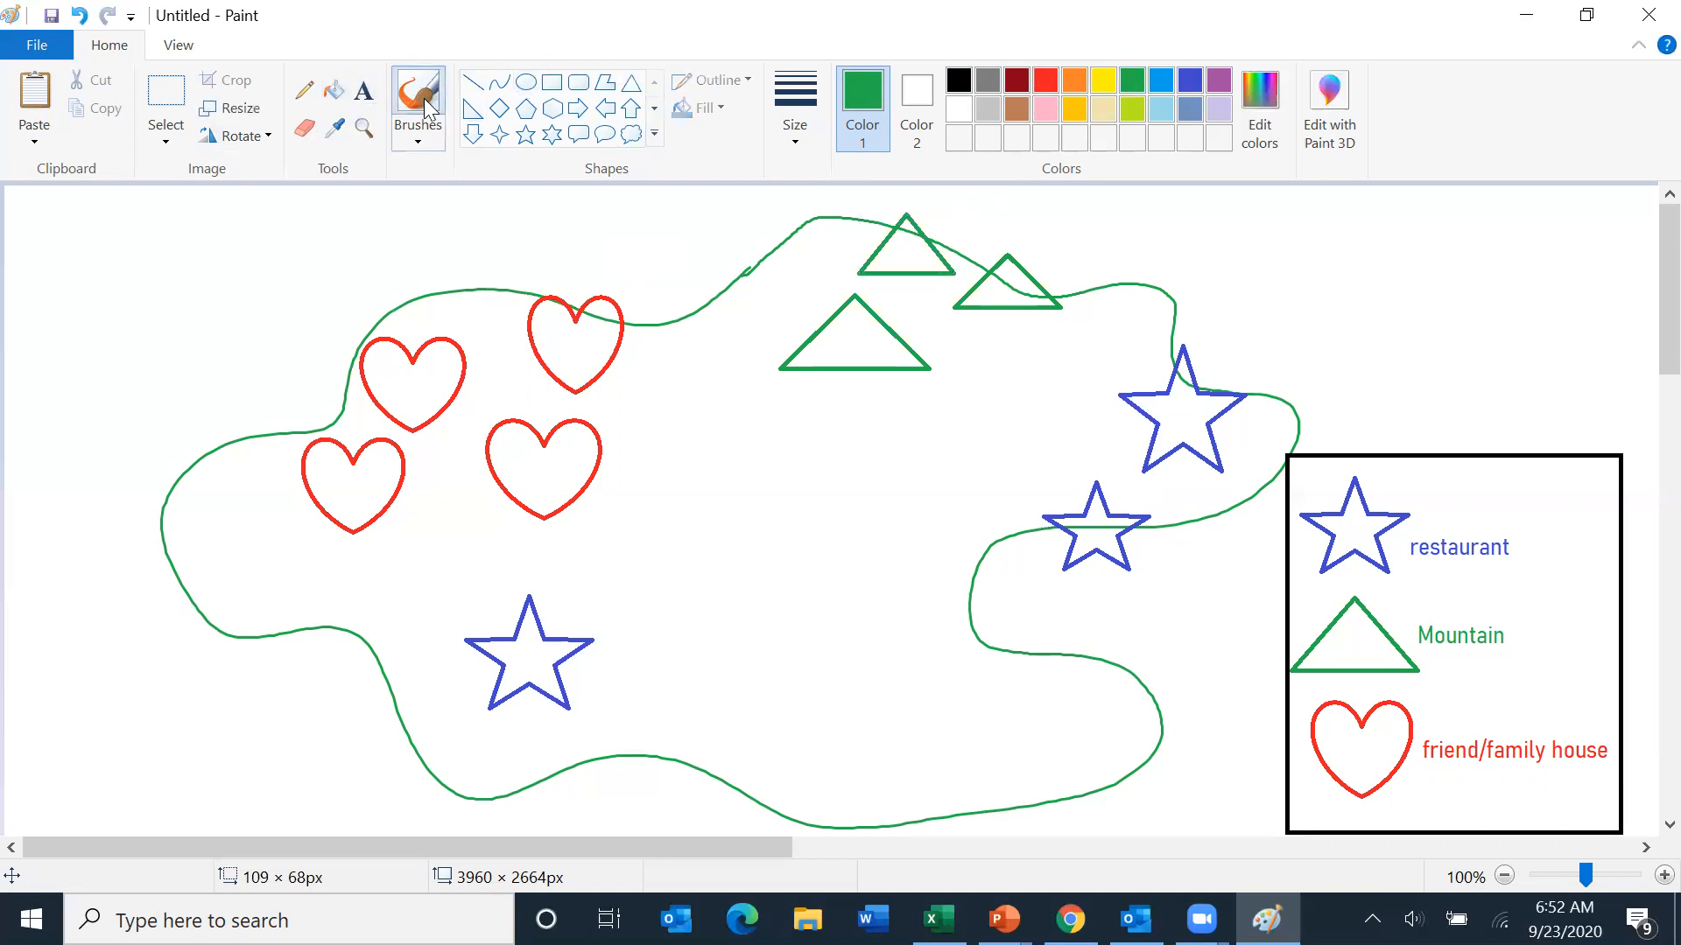
pyautogui.click(958, 80)
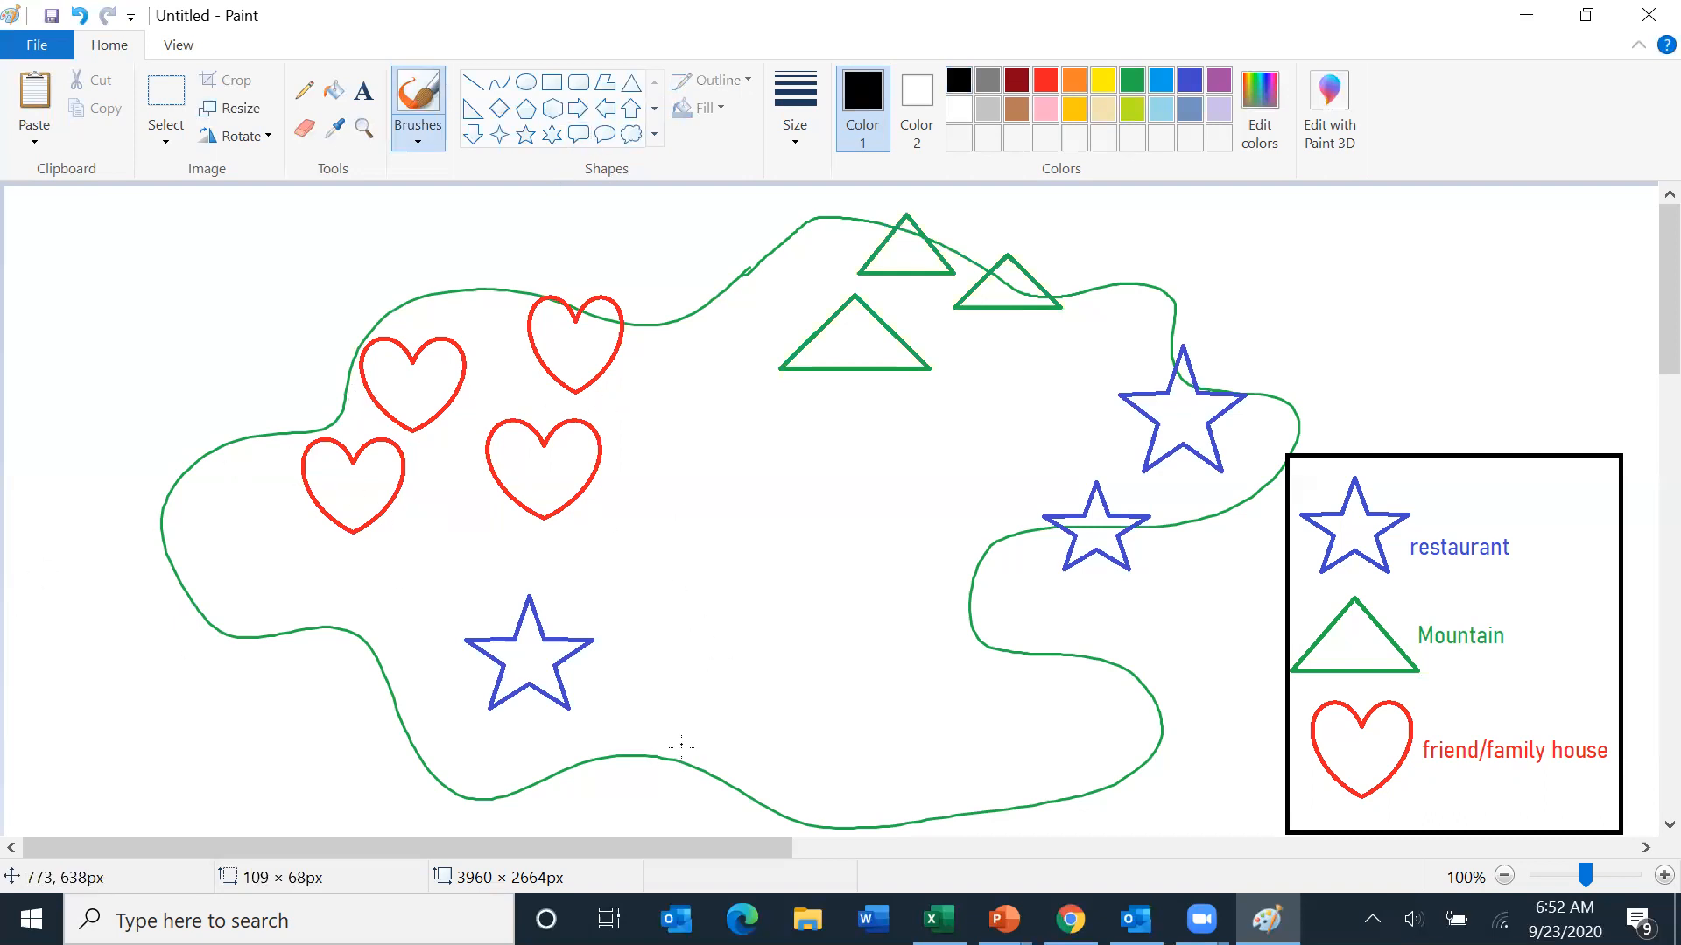
pyautogui.moveTo(681, 752)
pyautogui.mouseDown()
pyautogui.moveTo(595, 678)
pyautogui.moveTo(671, 700)
pyautogui.moveTo(678, 597)
pyautogui.moveTo(645, 544)
pyautogui.moveTo(595, 529)
pyautogui.mouseUp()
pyautogui.moveTo(670, 571)
pyautogui.mouseDown()
pyautogui.moveTo(714, 468)
pyautogui.moveTo(803, 425)
pyautogui.mouseUp()
pyautogui.moveTo(679, 612)
pyautogui.mouseDown()
pyautogui.moveTo(867, 518)
pyautogui.moveTo(1031, 501)
pyautogui.mouseUp()
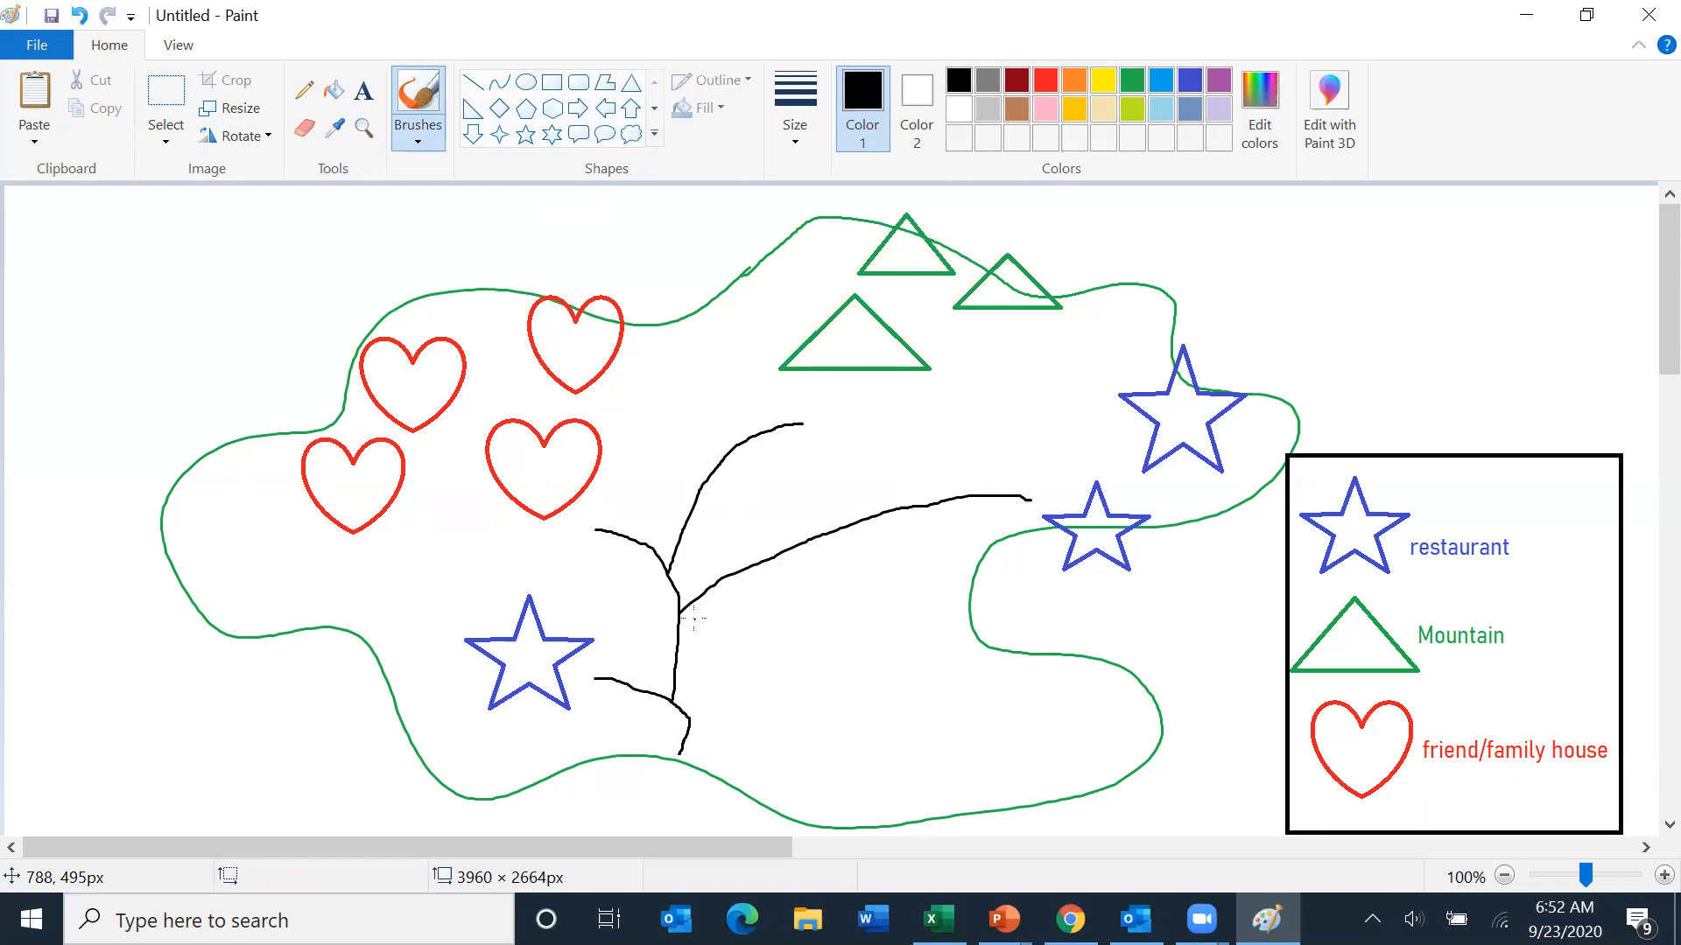
# - Add the black label 'restaurant road' along the right-hand road branch
pyautogui.click(363, 90)
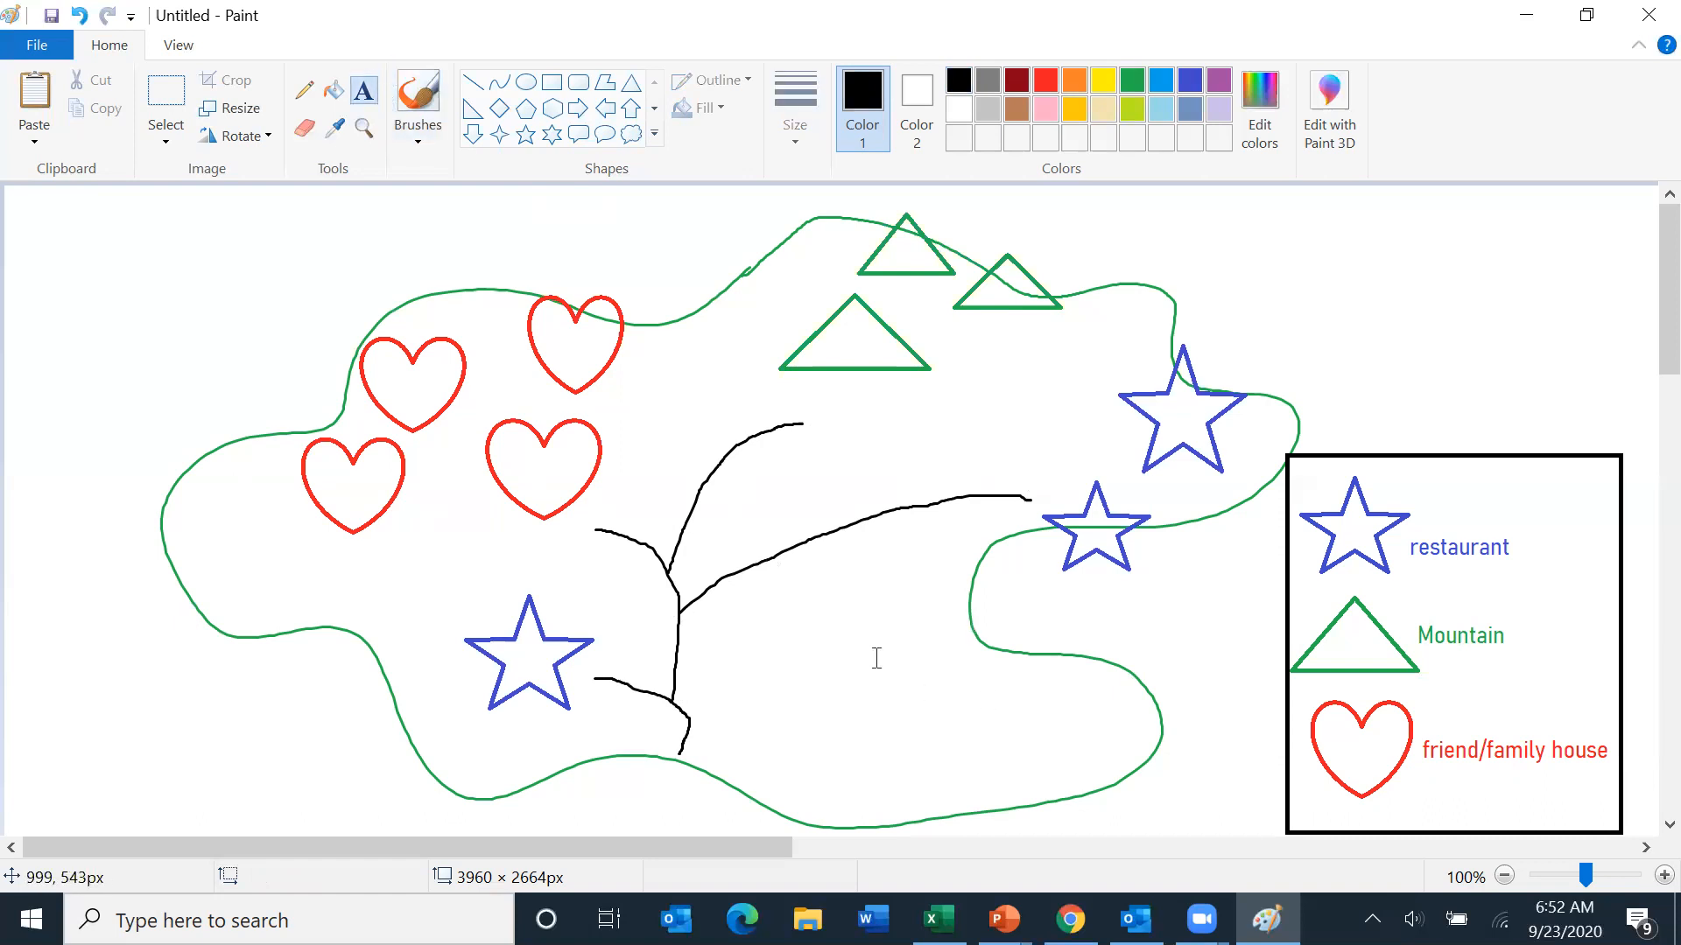
pyautogui.moveTo(722, 545); pyautogui.dragTo(889, 495)
pyautogui.write('res')
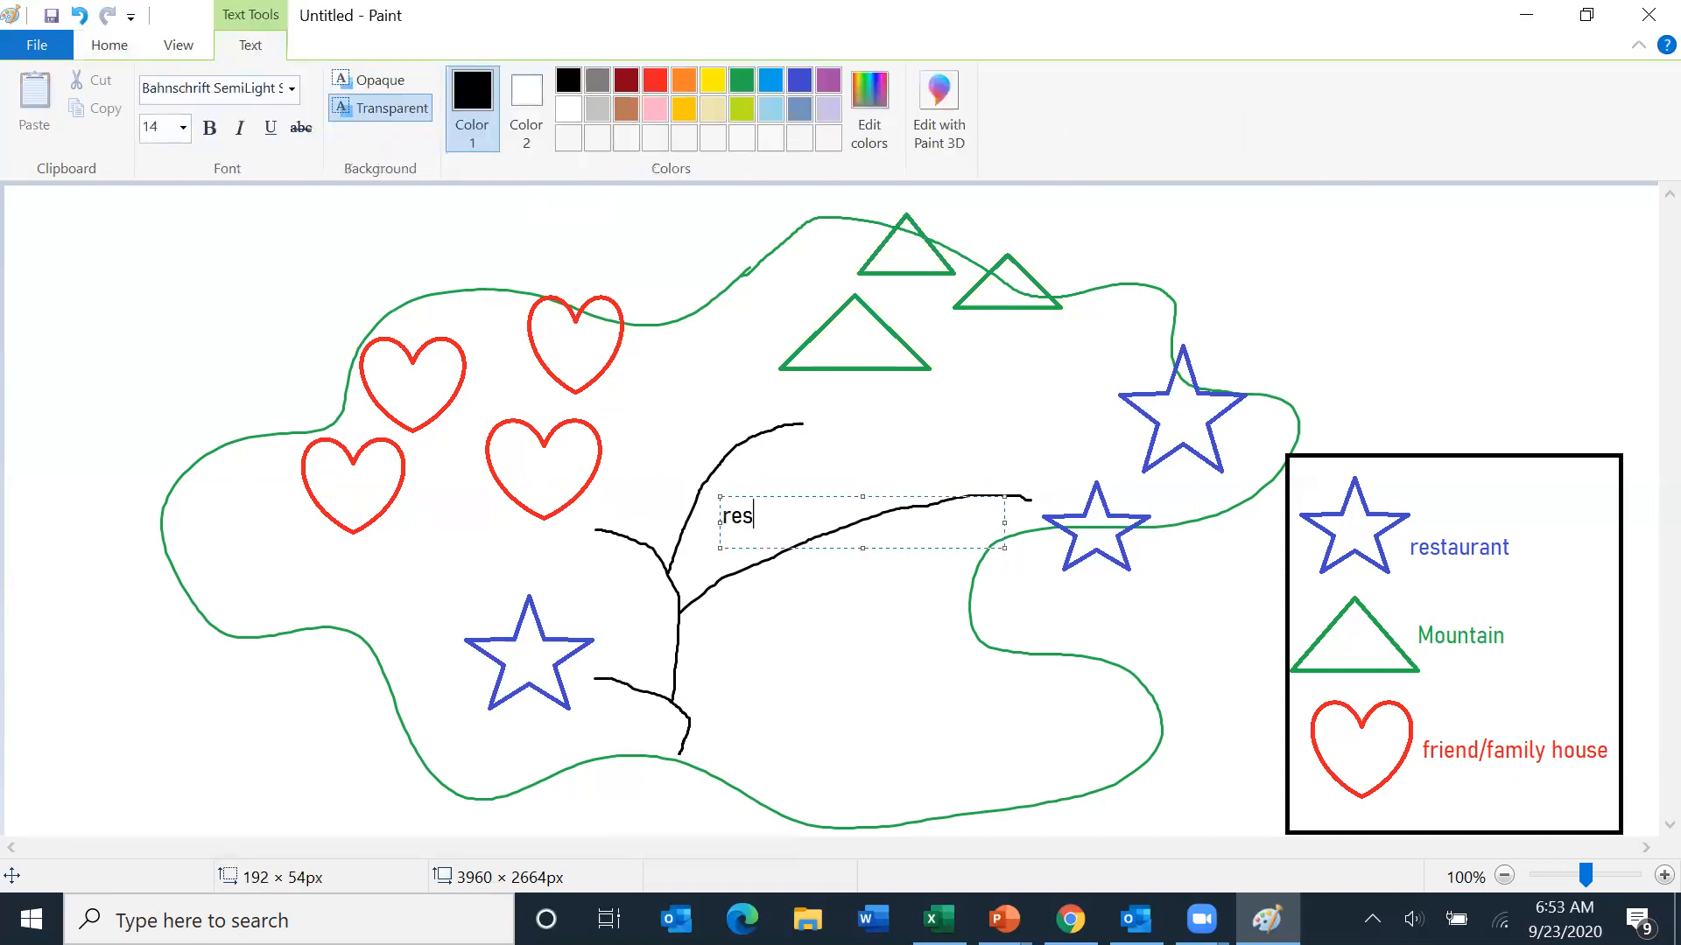
pyautogui.write('taurant road')
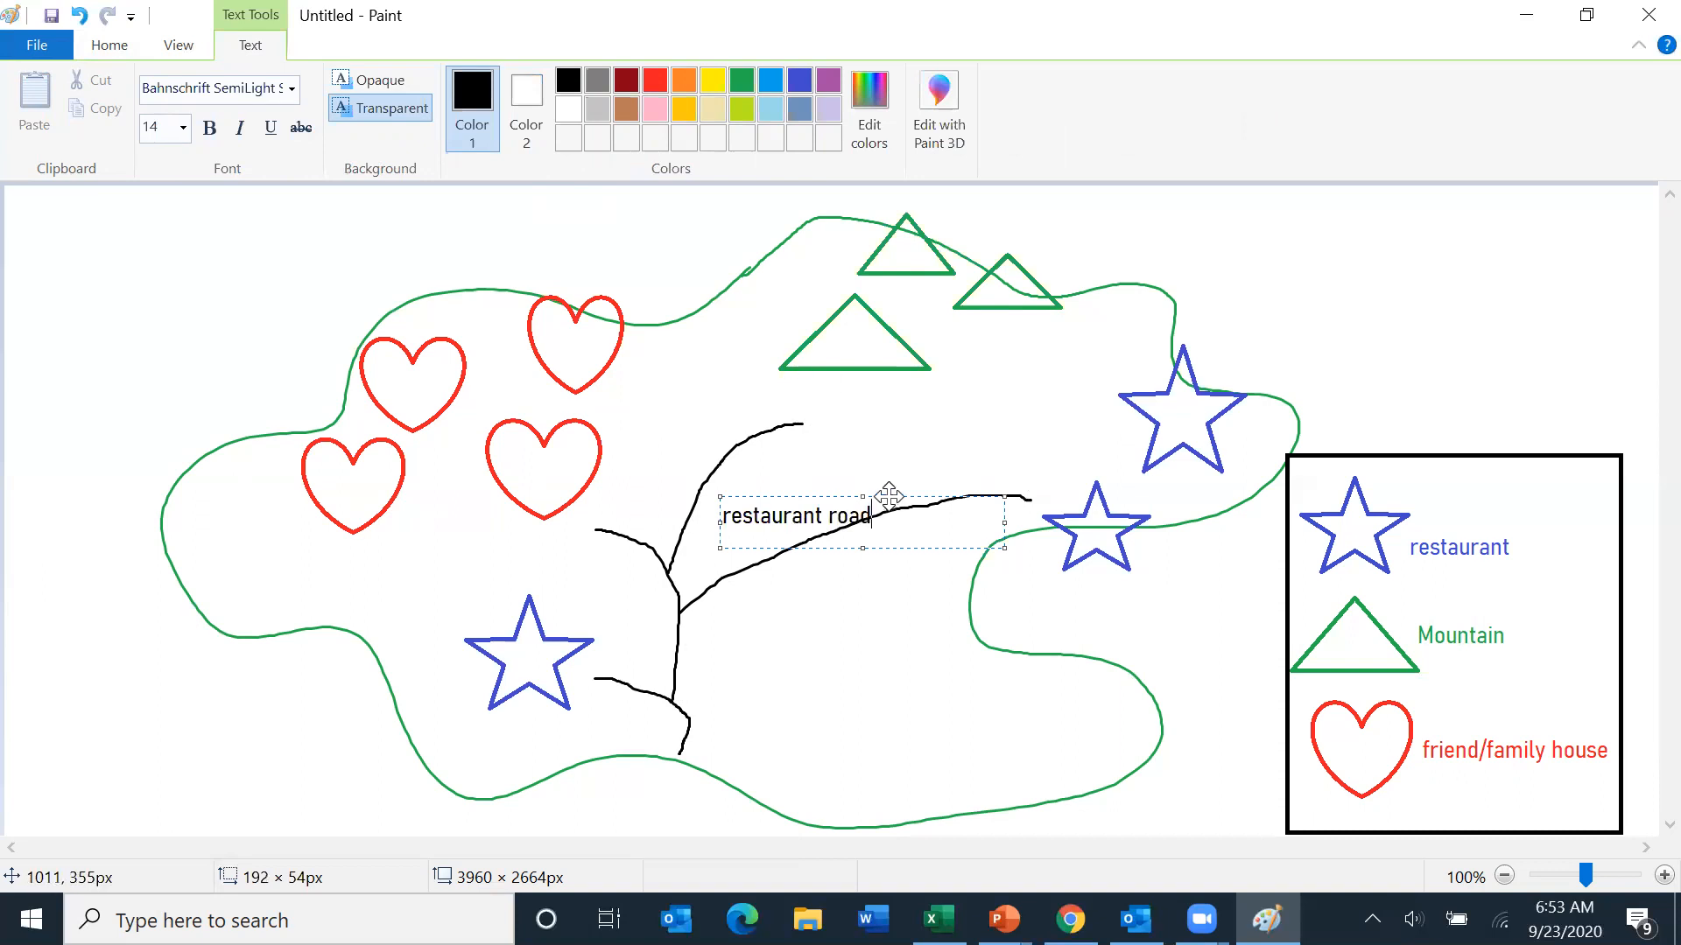
pyautogui.moveTo(888, 496); pyautogui.dragTo(946, 475)
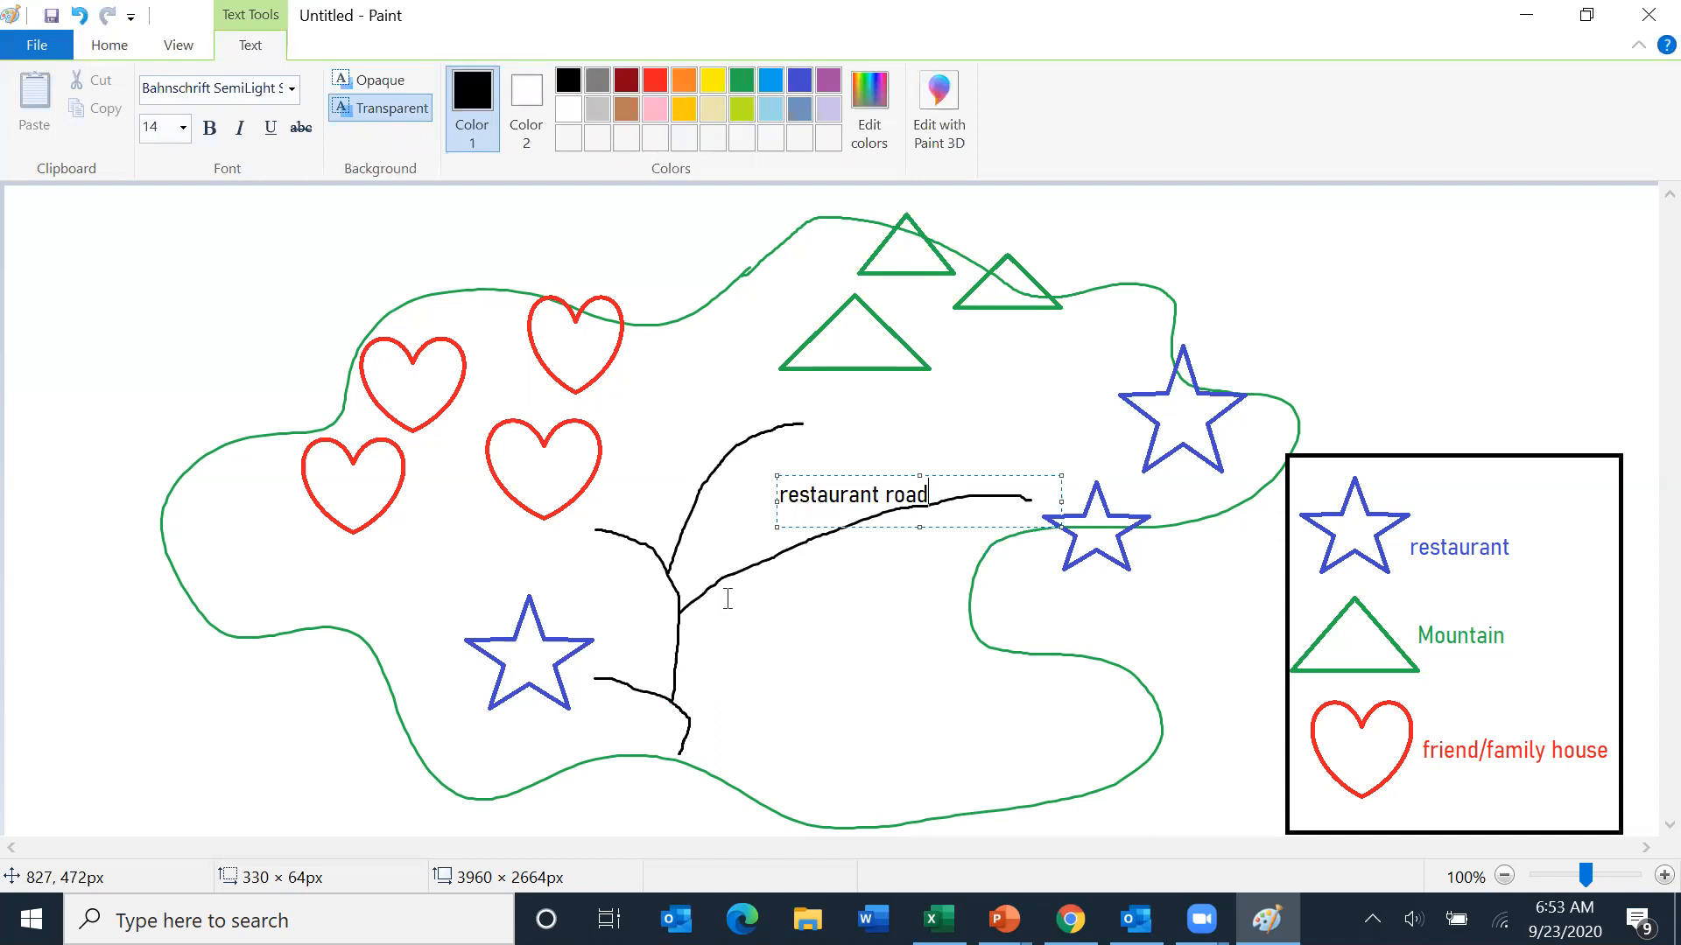
pyautogui.click(116, 49)
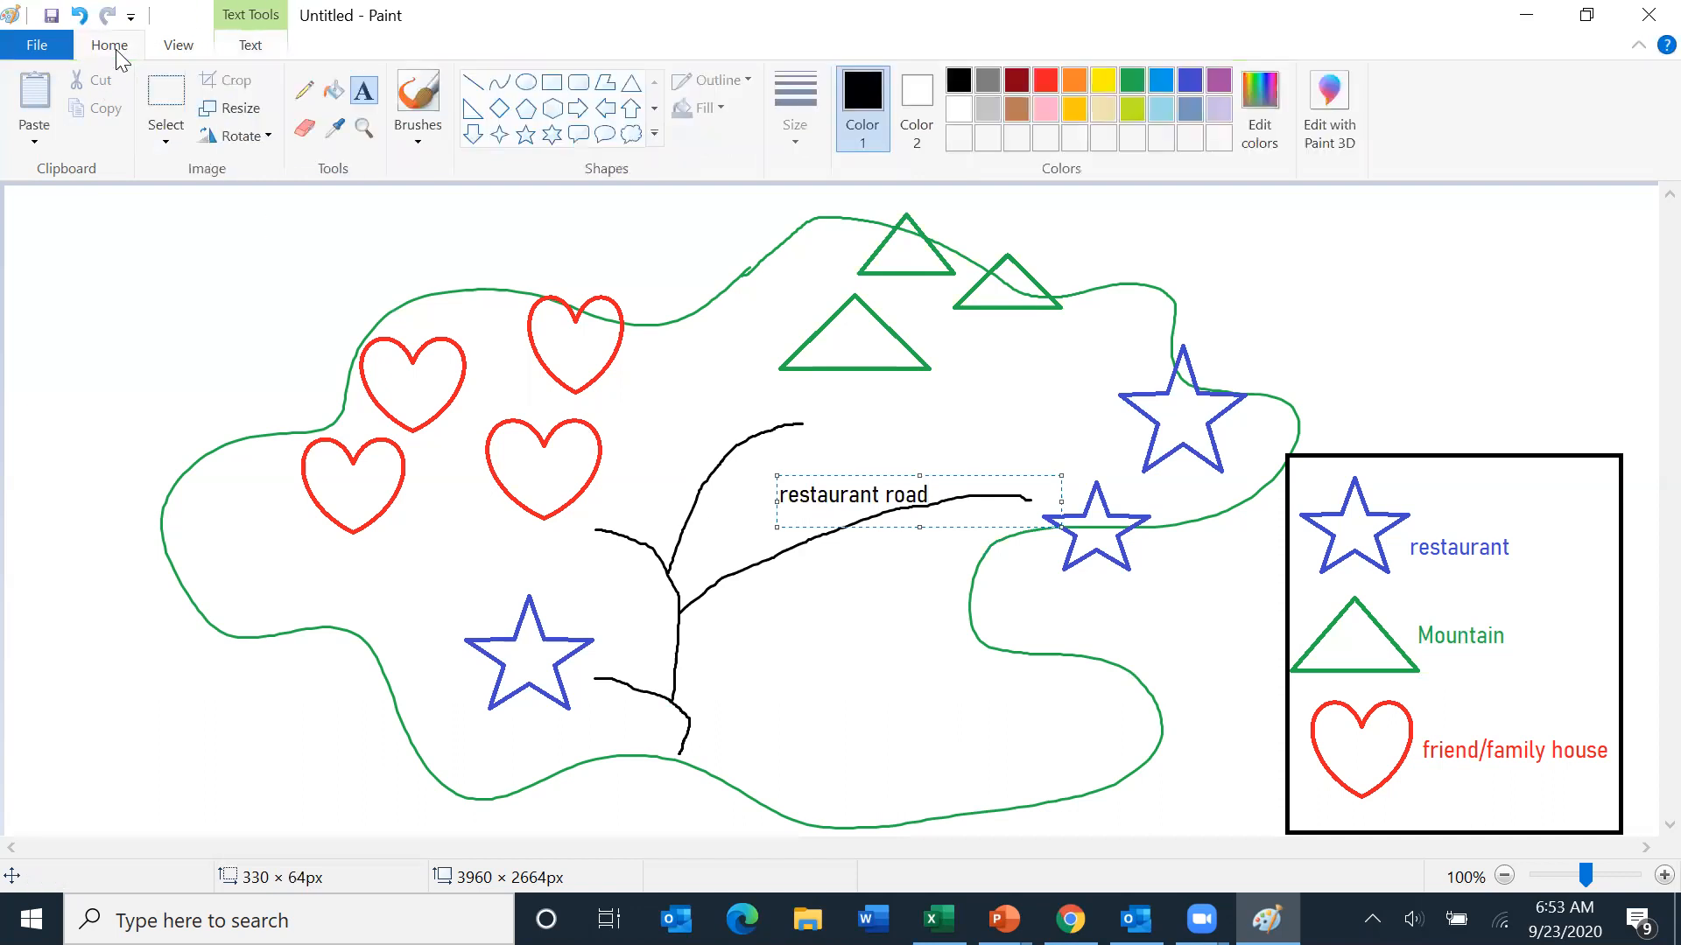
# - Fill the area outside the map outline with blue
pyautogui.click(345, 92)
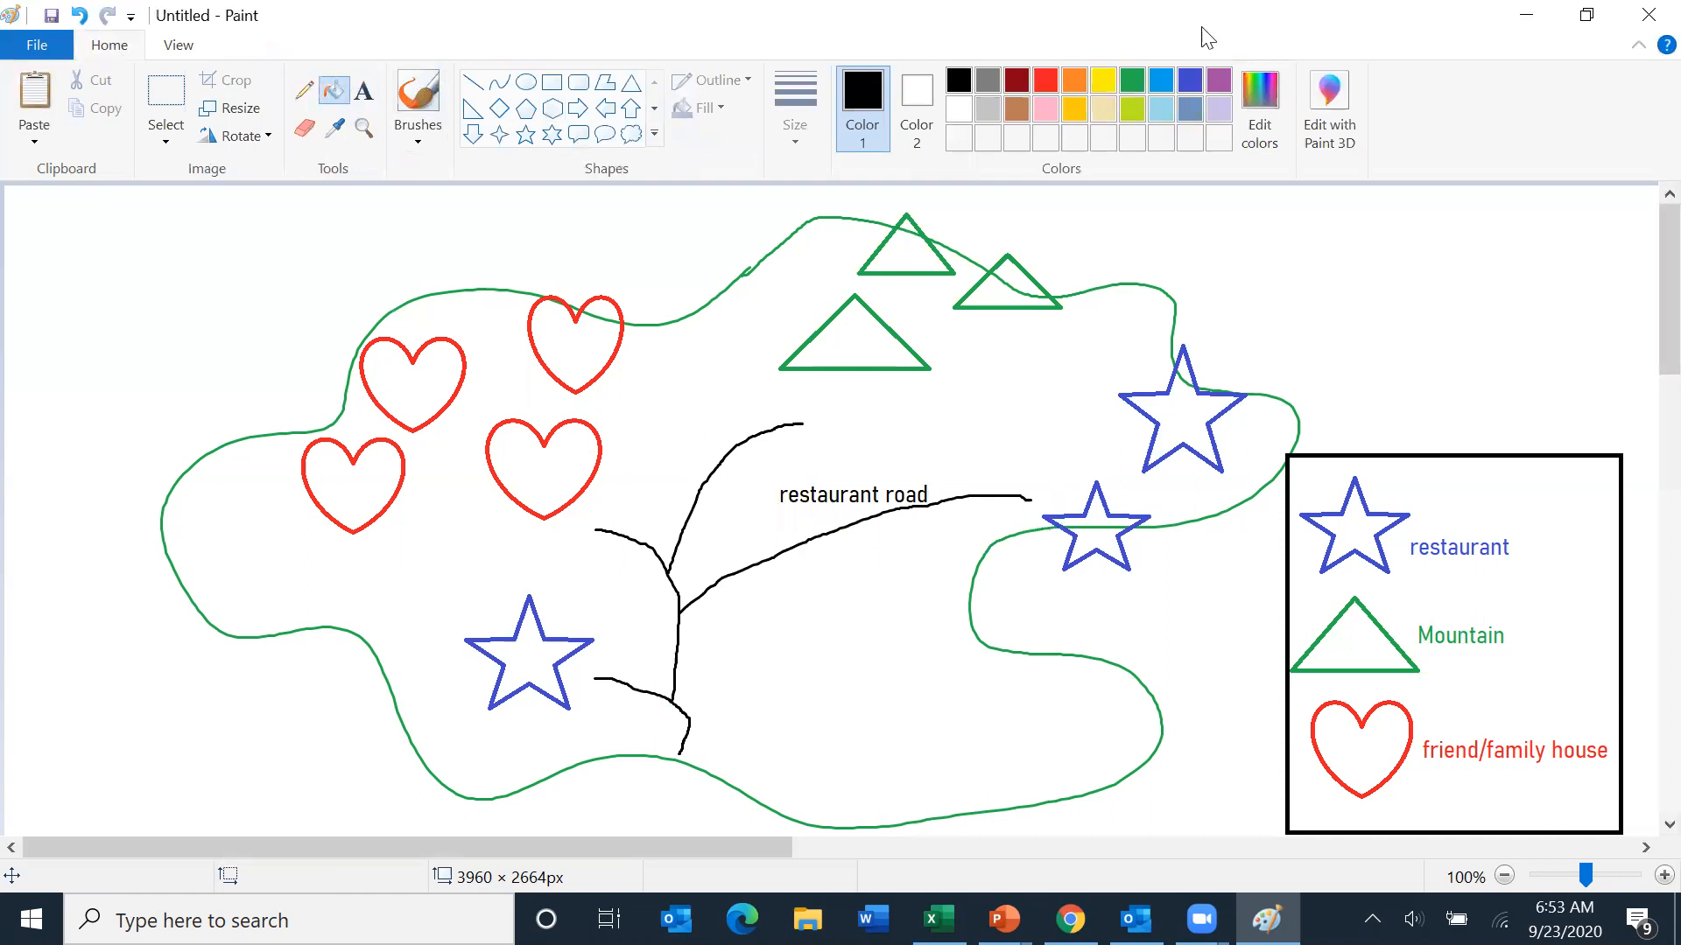
pyautogui.click(1160, 80)
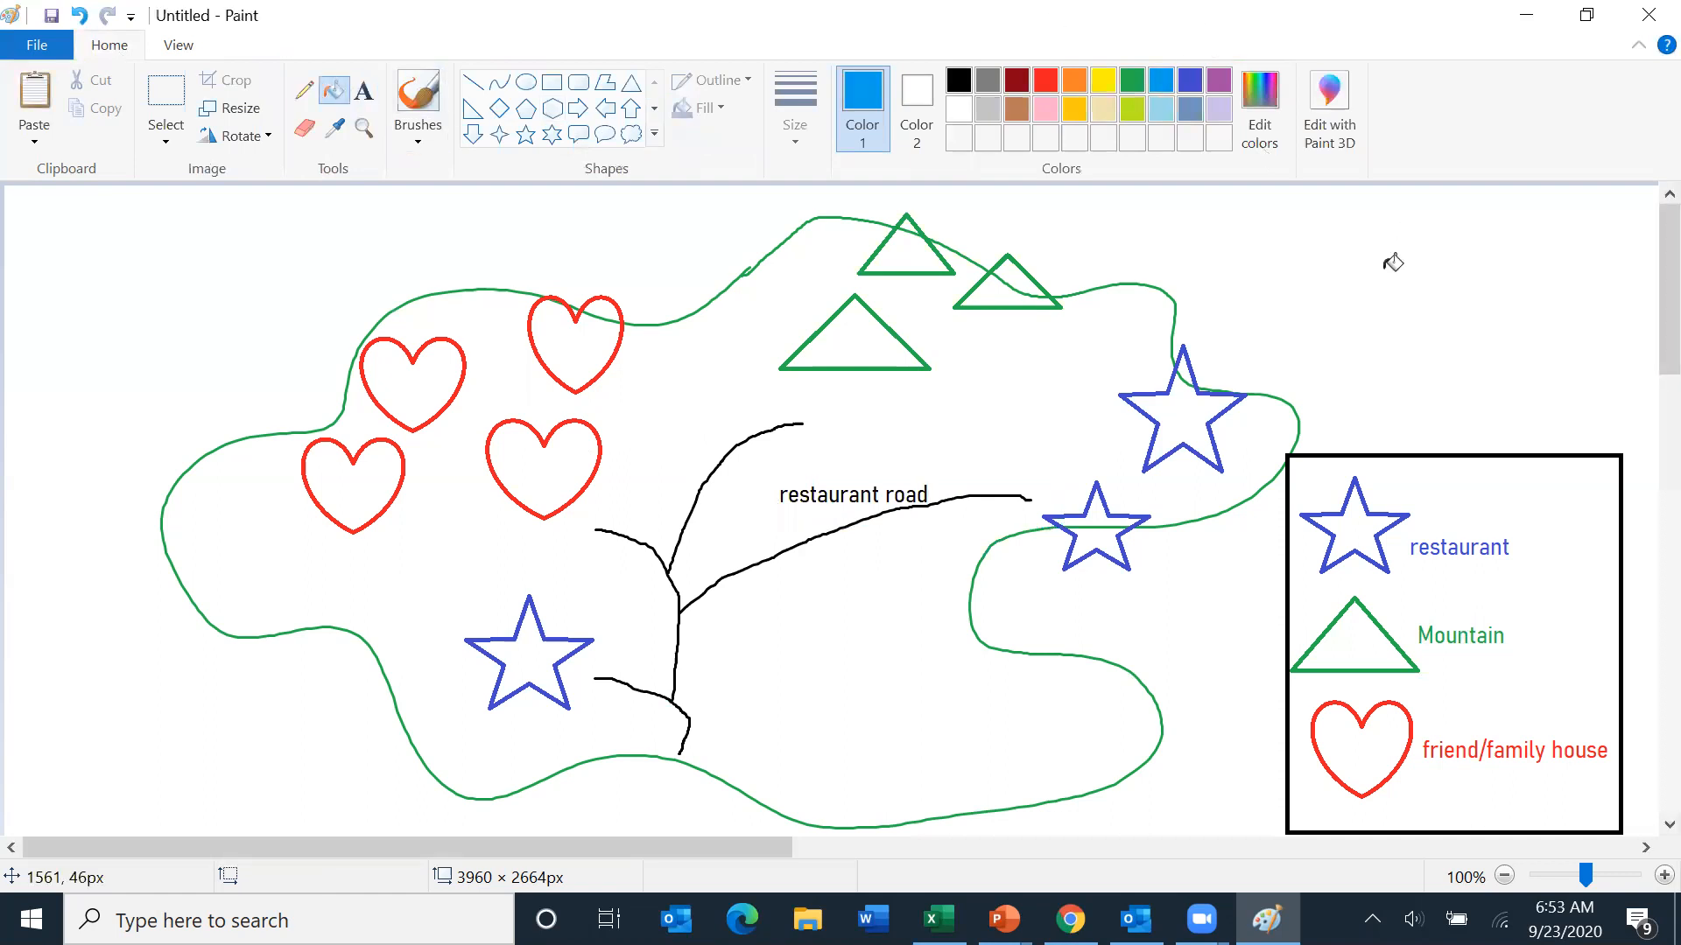
pyautogui.click(1310, 261)
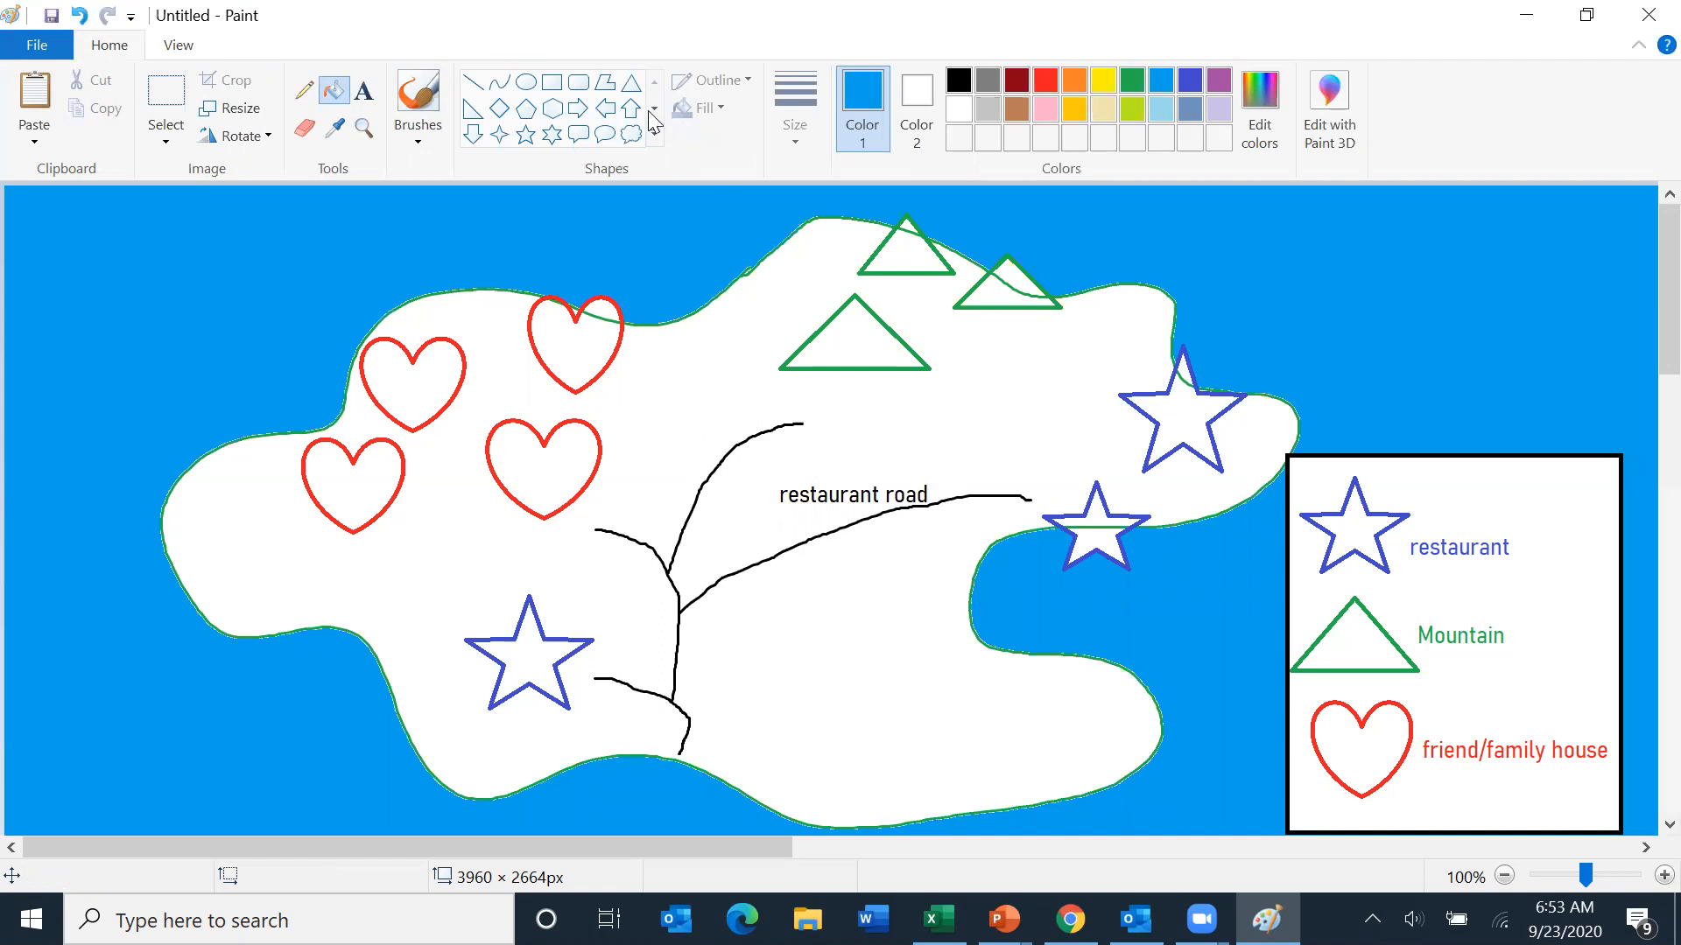
# - Draw a purple four-point star about 175 × 210 px in the upper-left corner as a compass
pyautogui.click(499, 136)
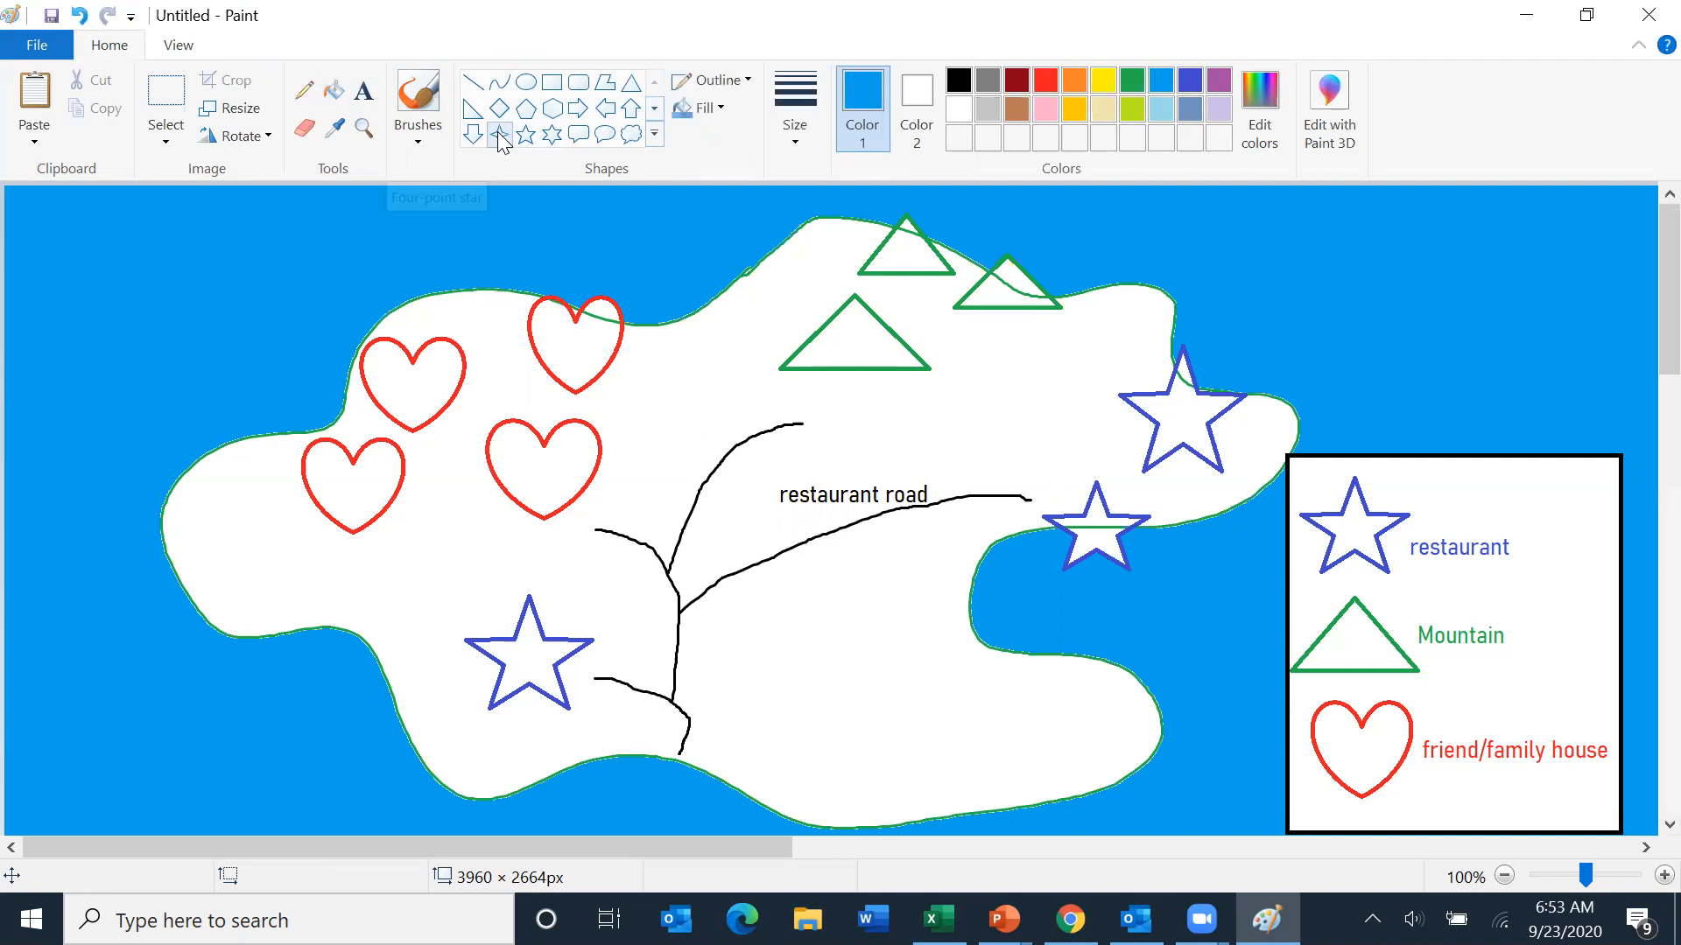
pyautogui.click(1222, 81)
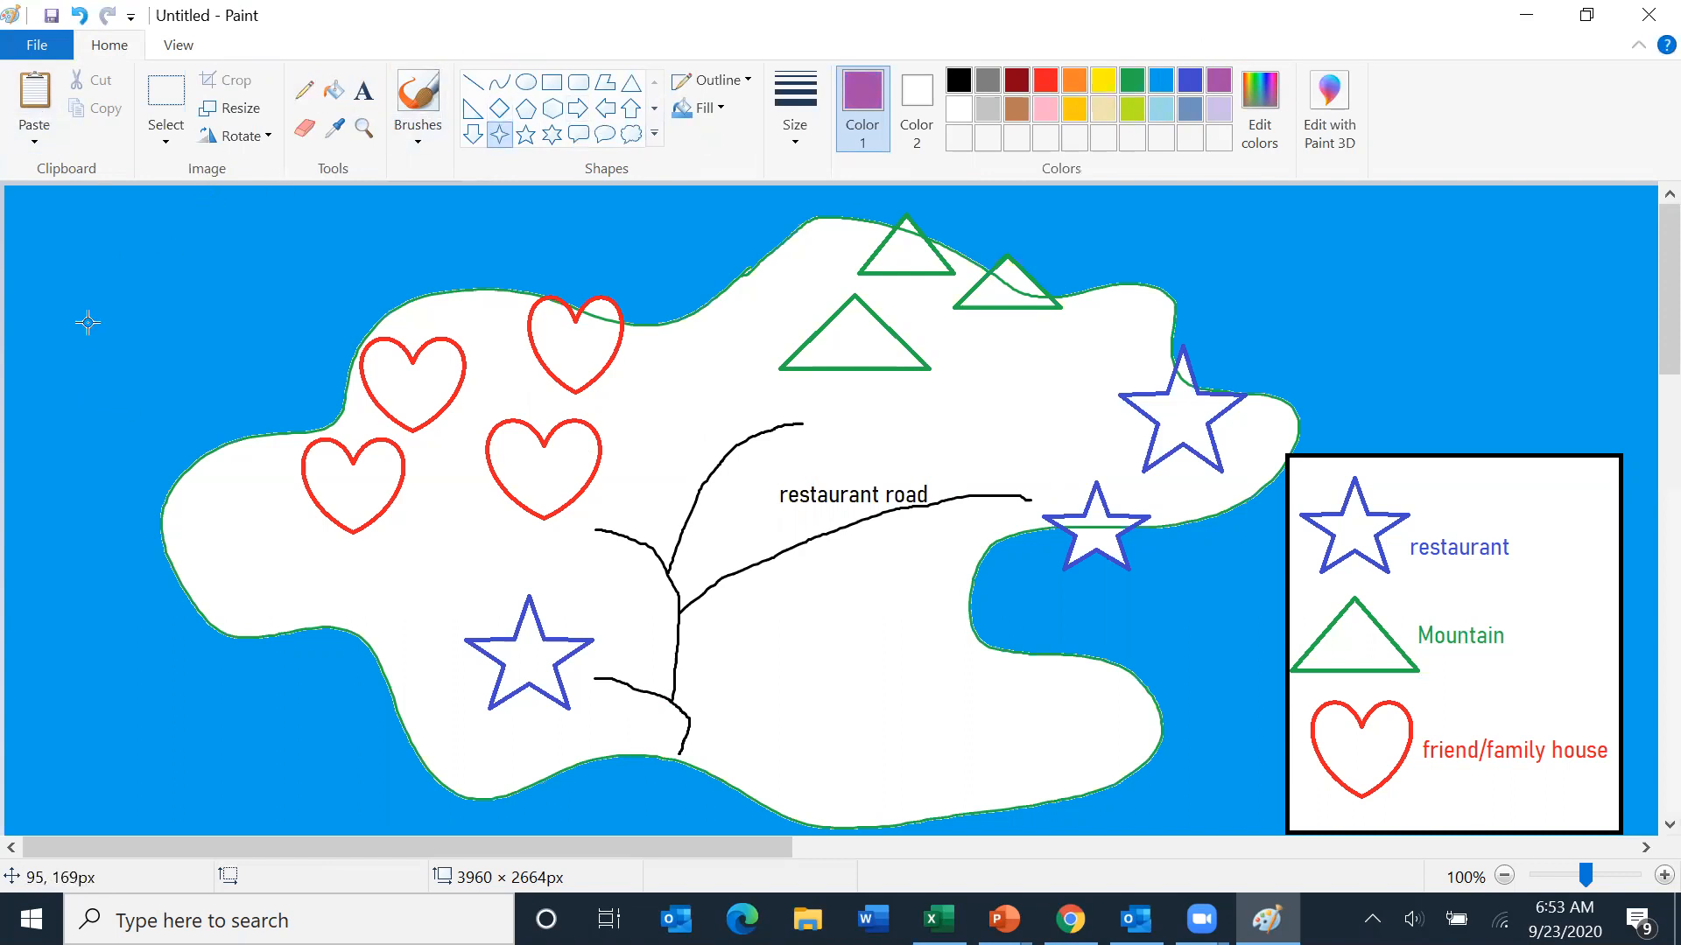
pyautogui.moveTo(86, 263)
pyautogui.mouseDown()
pyautogui.moveTo(131, 359)
pyautogui.moveTo(239, 445)
pyautogui.mouseUp()
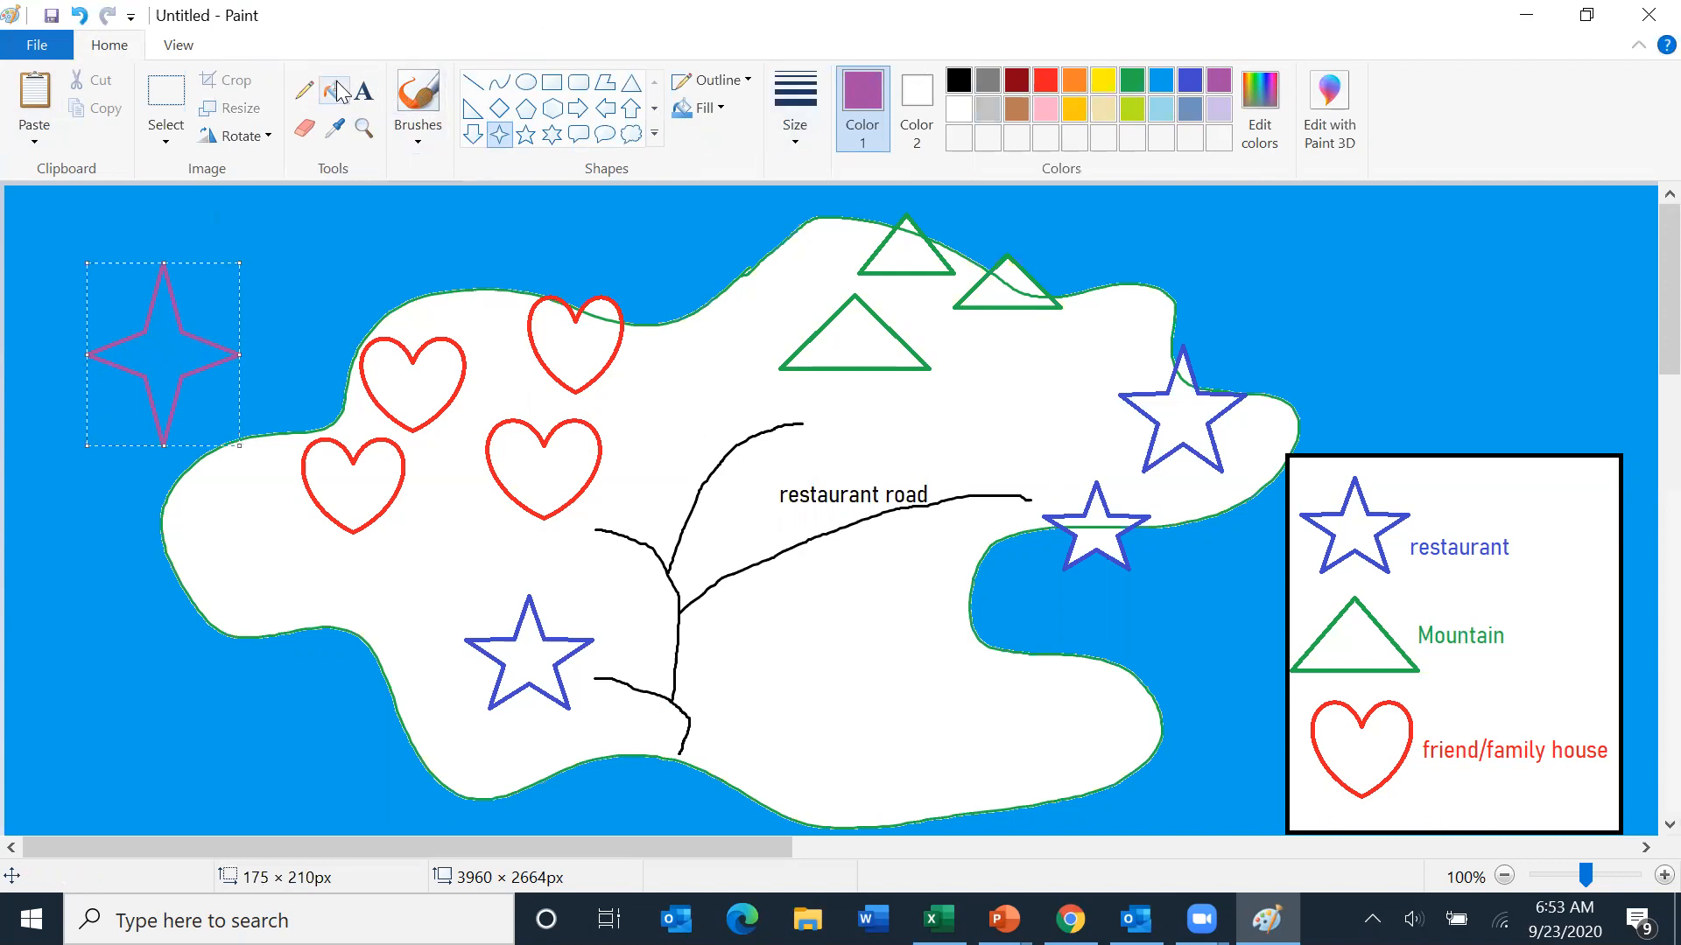
# - Brush the letters N, S, W and E around the compass star
pyautogui.click(418, 96)
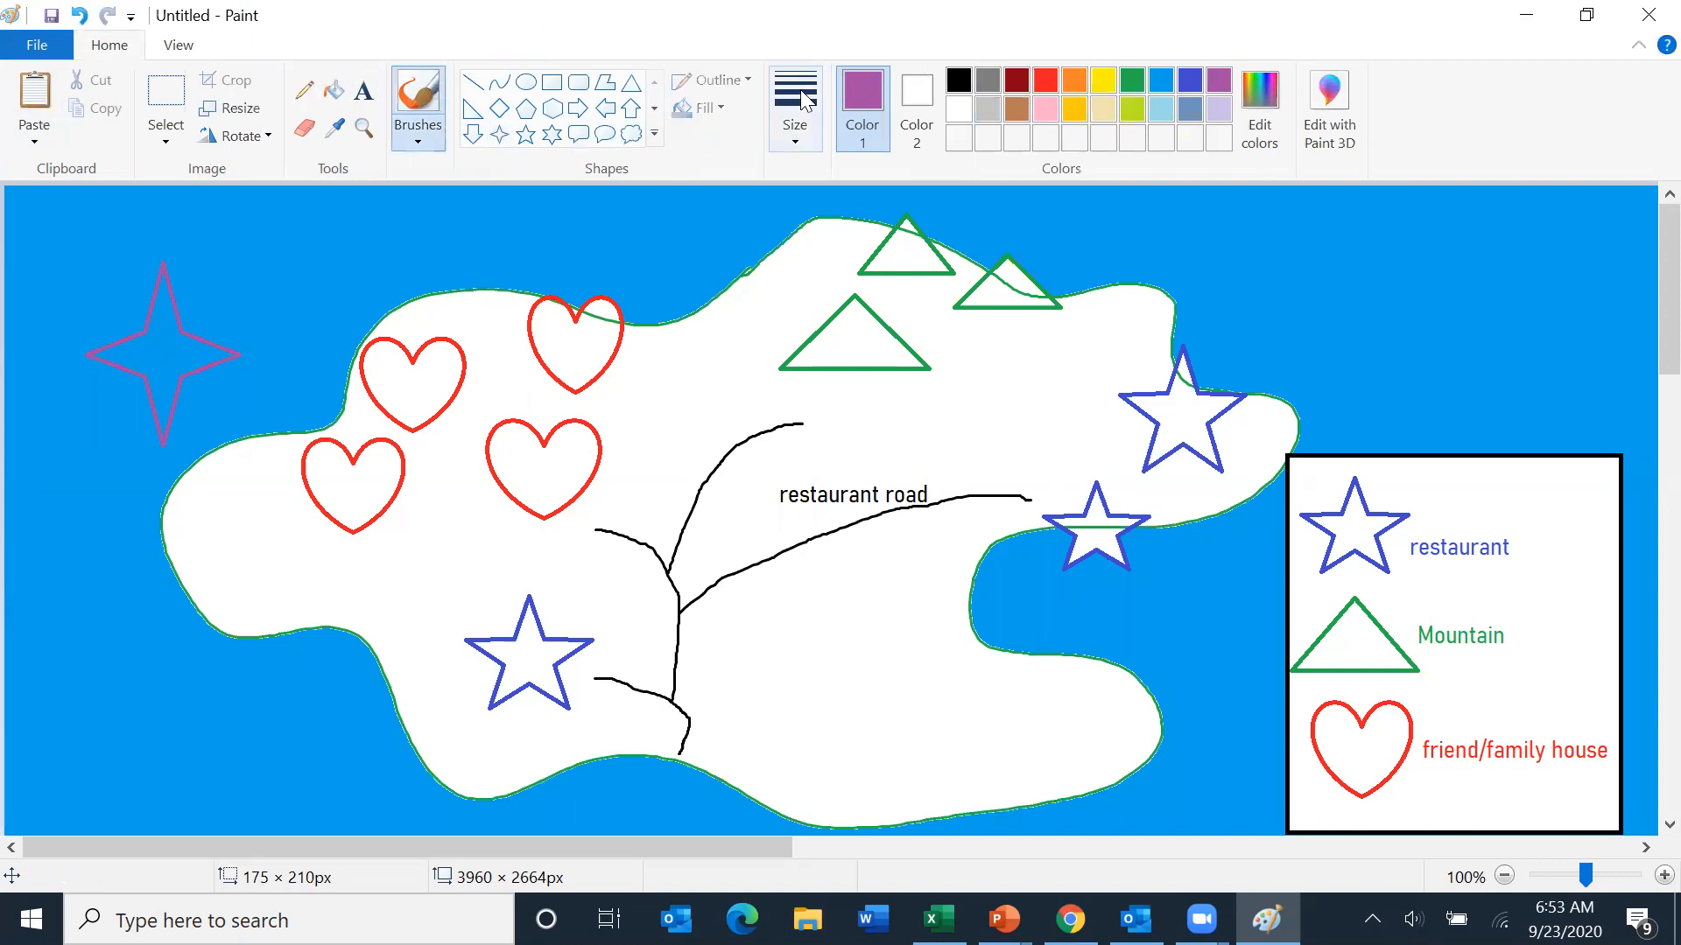
pyautogui.moveTo(144, 261); pyautogui.dragTo(199, 210)
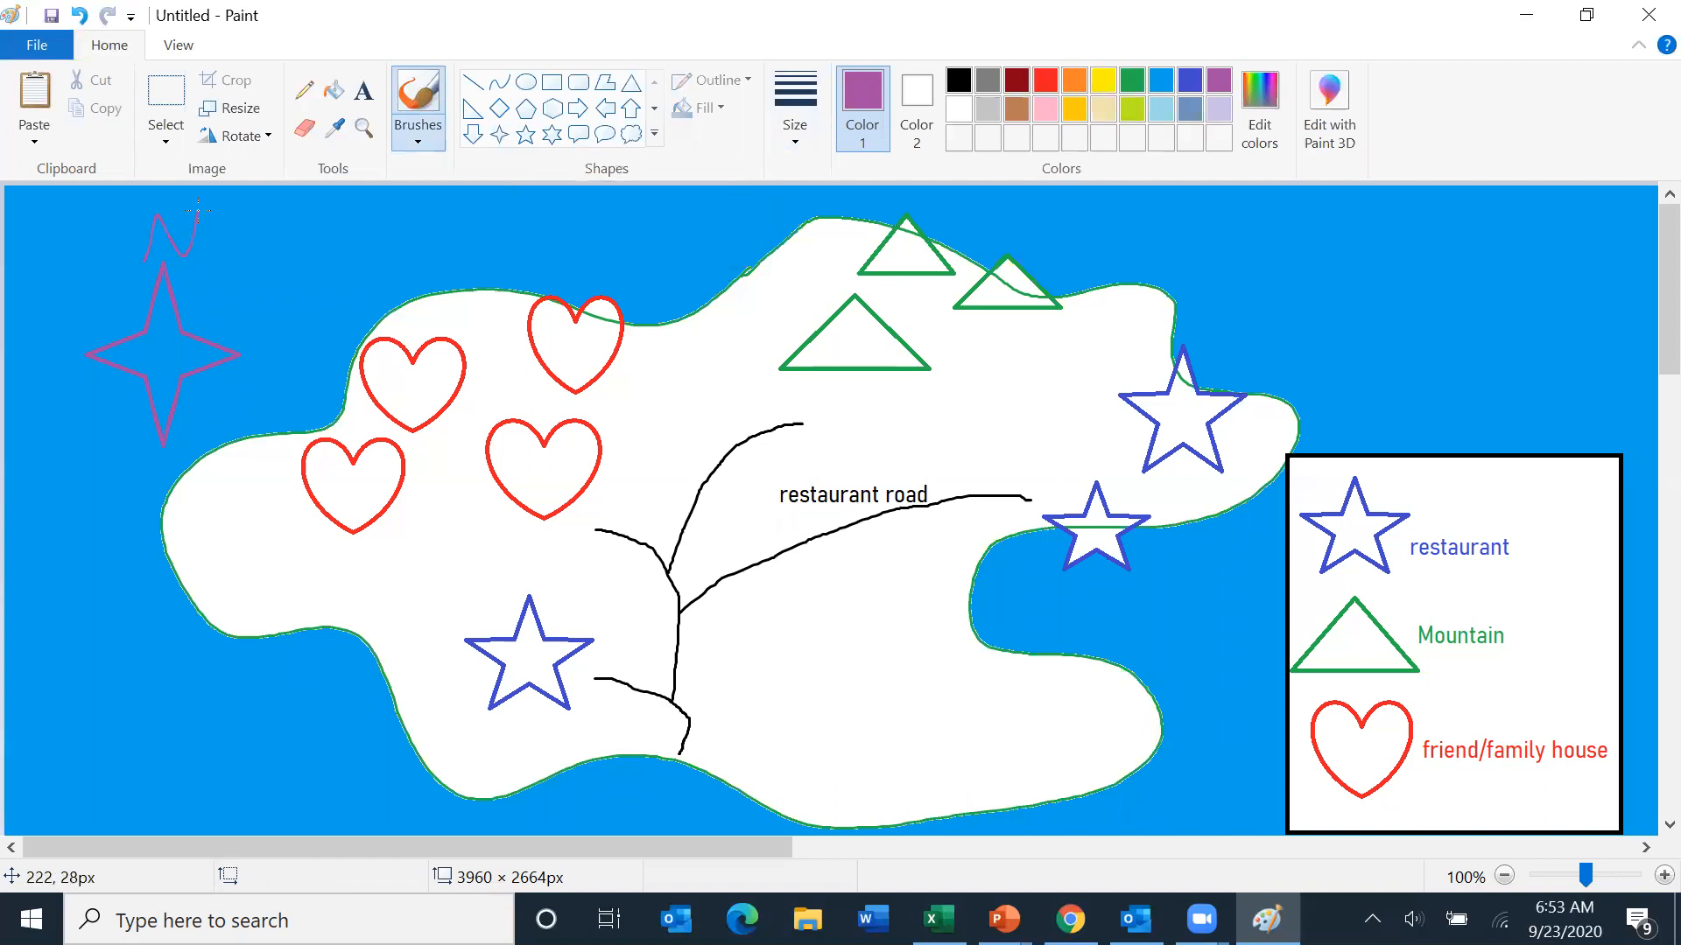
pyautogui.moveTo(169, 468)
pyautogui.mouseDown()
pyautogui.moveTo(140, 489)
pyautogui.moveTo(149, 516)
pyautogui.mouseUp()
pyautogui.moveTo(32, 341)
pyautogui.mouseDown()
pyautogui.moveTo(61, 380)
pyautogui.moveTo(74, 320)
pyautogui.mouseUp()
pyautogui.moveTo(267, 308)
pyautogui.mouseDown()
pyautogui.moveTo(264, 347)
pyautogui.moveTo(295, 378)
pyautogui.moveTo(306, 299)
pyautogui.mouseUp()
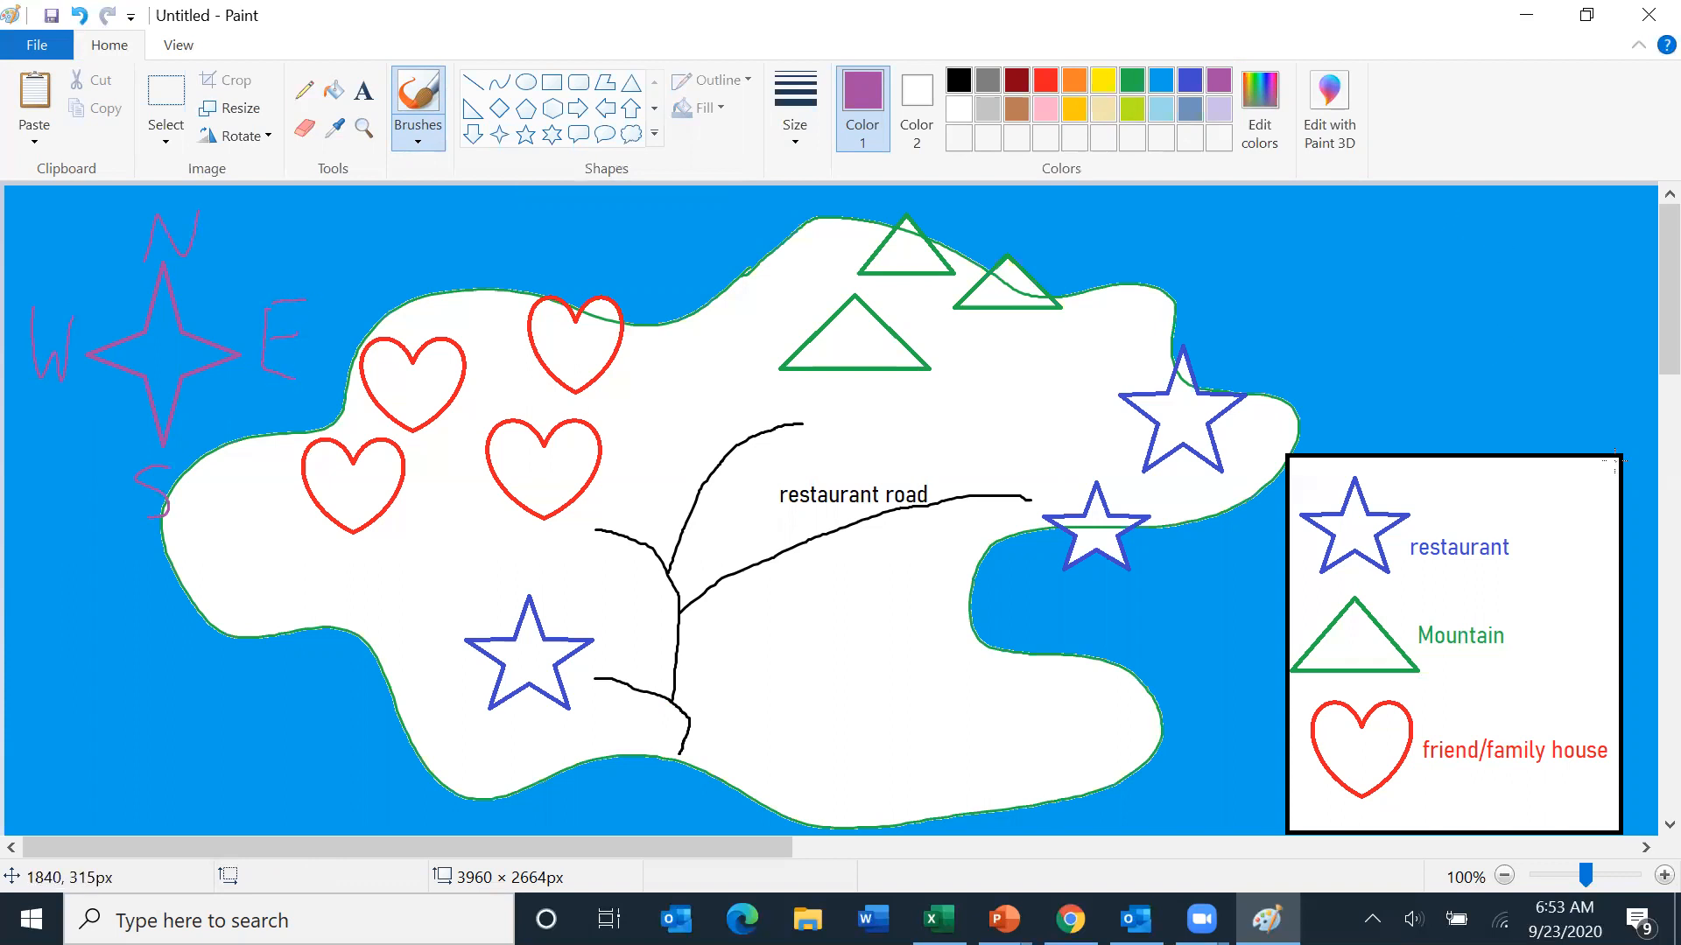
# - Write 'Legend' in black above the legend box with the brush
pyautogui.click(959, 80)
pyautogui.moveTo(1333, 341)
pyautogui.mouseDown()
pyautogui.moveTo(1357, 424)
pyautogui.moveTo(1379, 378)
pyautogui.moveTo(1376, 408)
pyautogui.mouseUp()
pyautogui.moveTo(1424, 373)
pyautogui.mouseDown()
pyautogui.moveTo(1423, 419)
pyautogui.moveTo(1390, 436)
pyautogui.moveTo(1436, 381)
pyautogui.moveTo(1464, 410)
pyautogui.moveTo(1480, 381)
pyautogui.moveTo(1504, 406)
pyautogui.moveTo(1538, 394)
pyautogui.moveTo(1540, 372)
pyautogui.moveTo(1556, 416)
pyautogui.mouseUp()
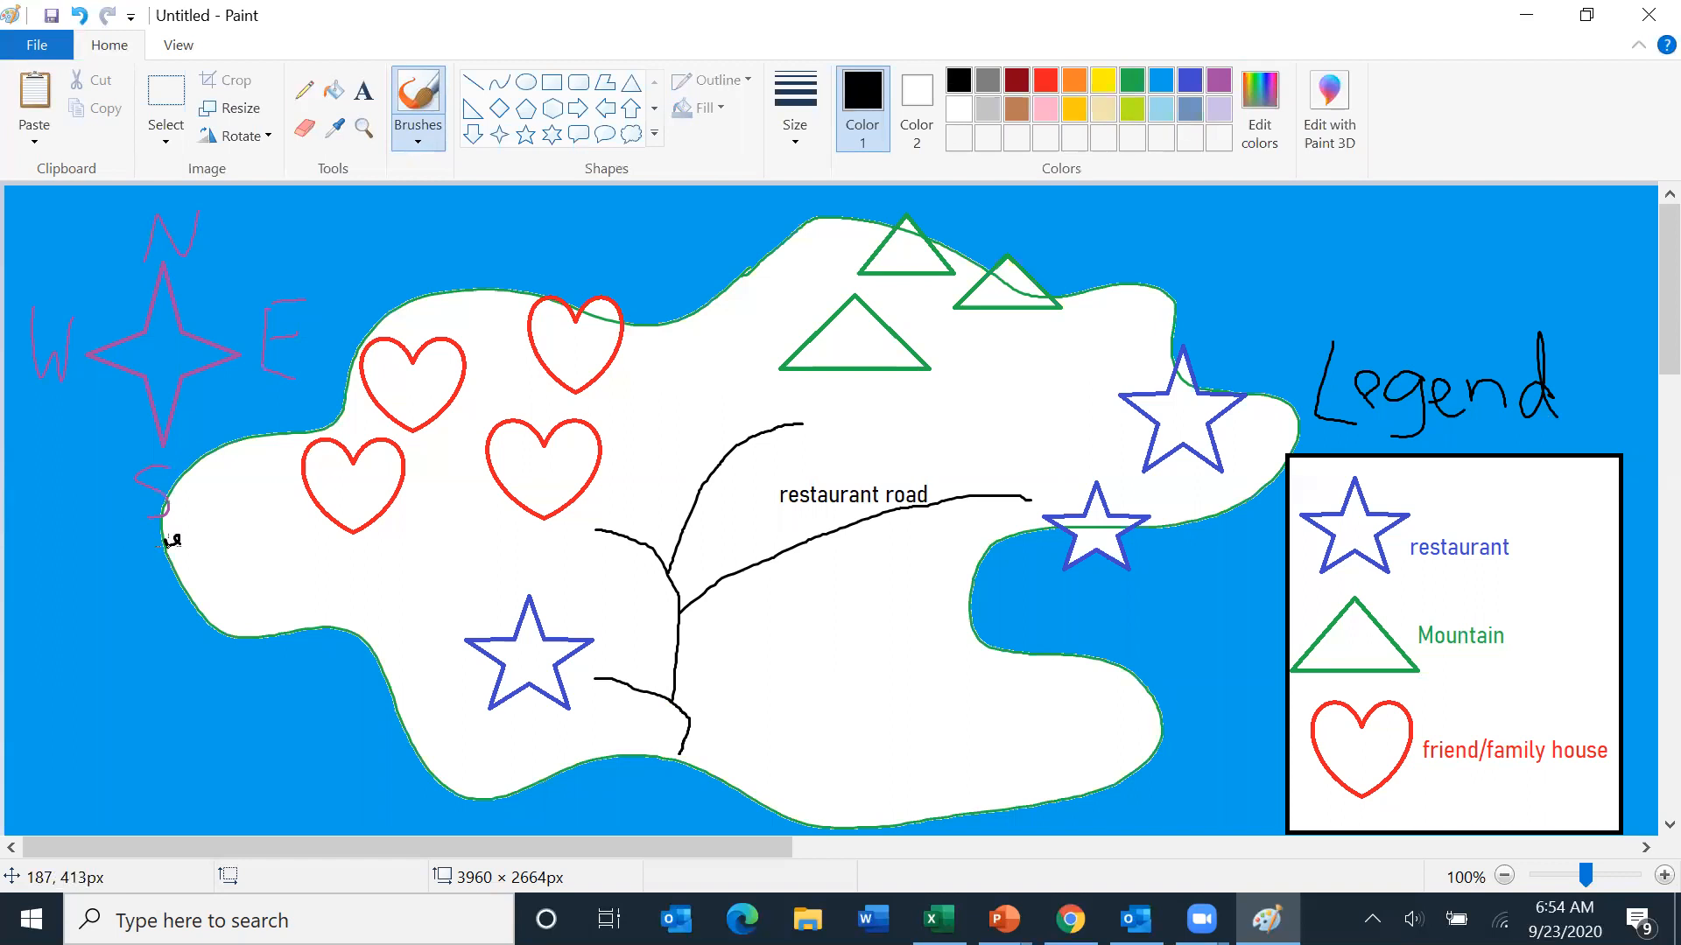
# - Draw a scale bar labelled '1mi' above the legend title
pyautogui.moveTo(1196, 512); pyautogui.dragTo(1209, 519)
pyautogui.moveTo(1214, 194)
pyautogui.mouseDown()
pyautogui.moveTo(1217, 257)
pyautogui.moveTo(1252, 230)
pyautogui.moveTo(1399, 226)
pyautogui.moveTo(1403, 254)
pyautogui.mouseUp()
pyautogui.moveTo(1239, 266)
pyautogui.mouseDown()
pyautogui.moveTo(1247, 250)
pyautogui.moveTo(1264, 297)
pyautogui.moveTo(1313, 277)
pyautogui.moveTo(1371, 293)
pyautogui.mouseUp()
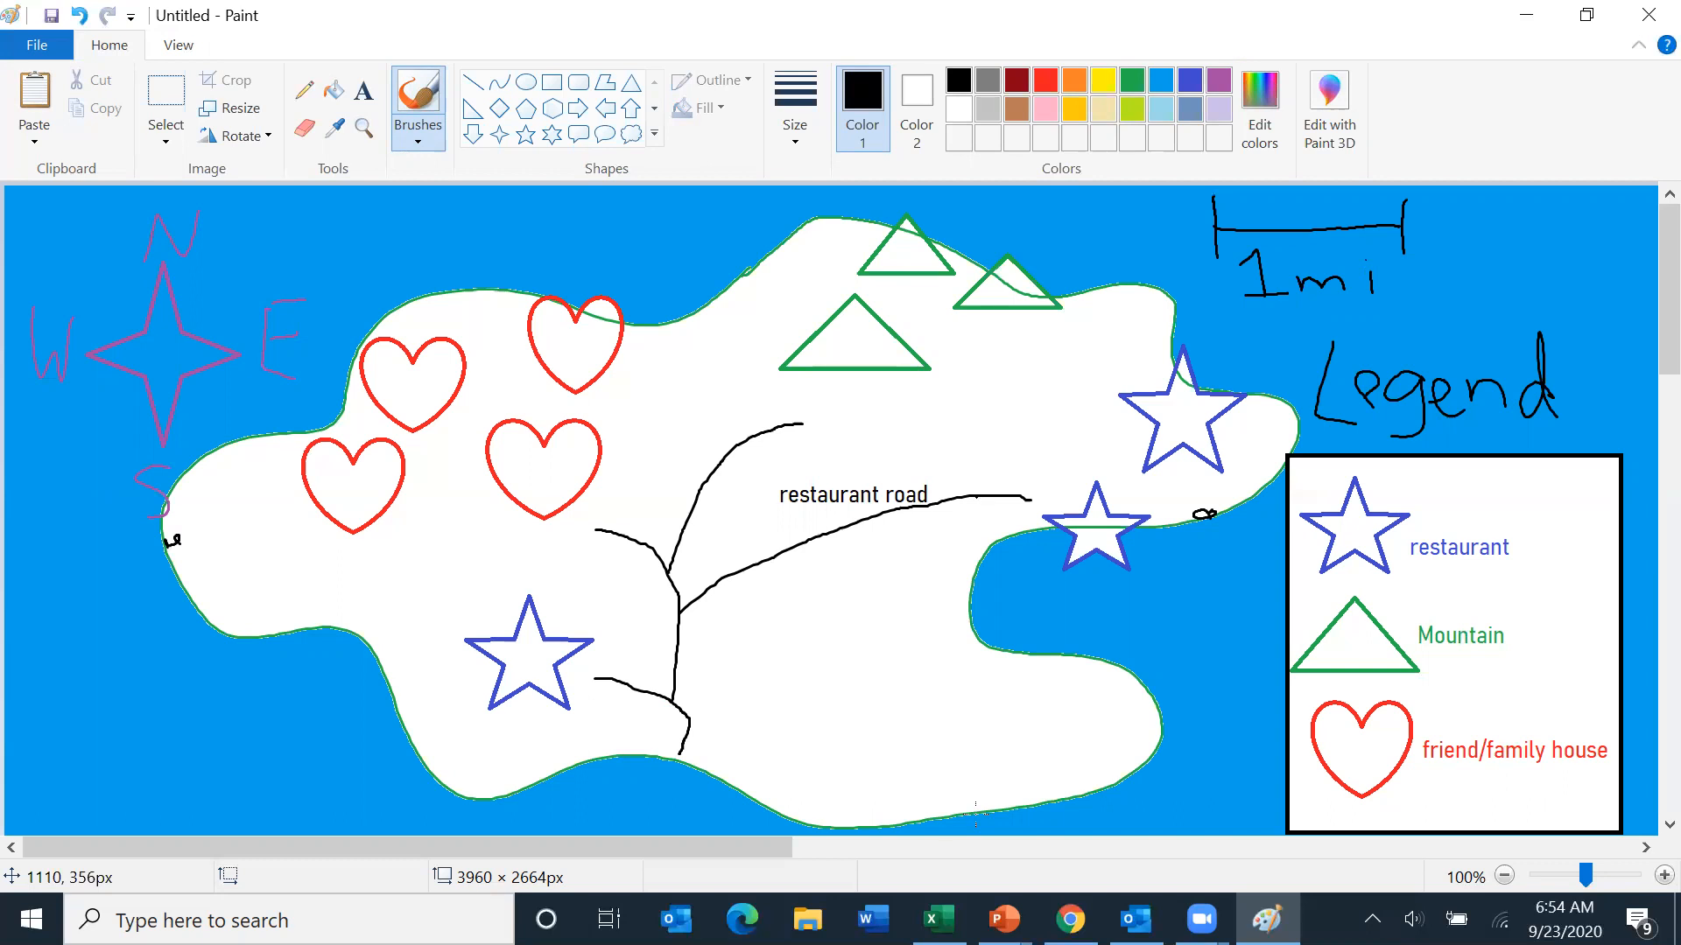
pyautogui.click(975, 814)
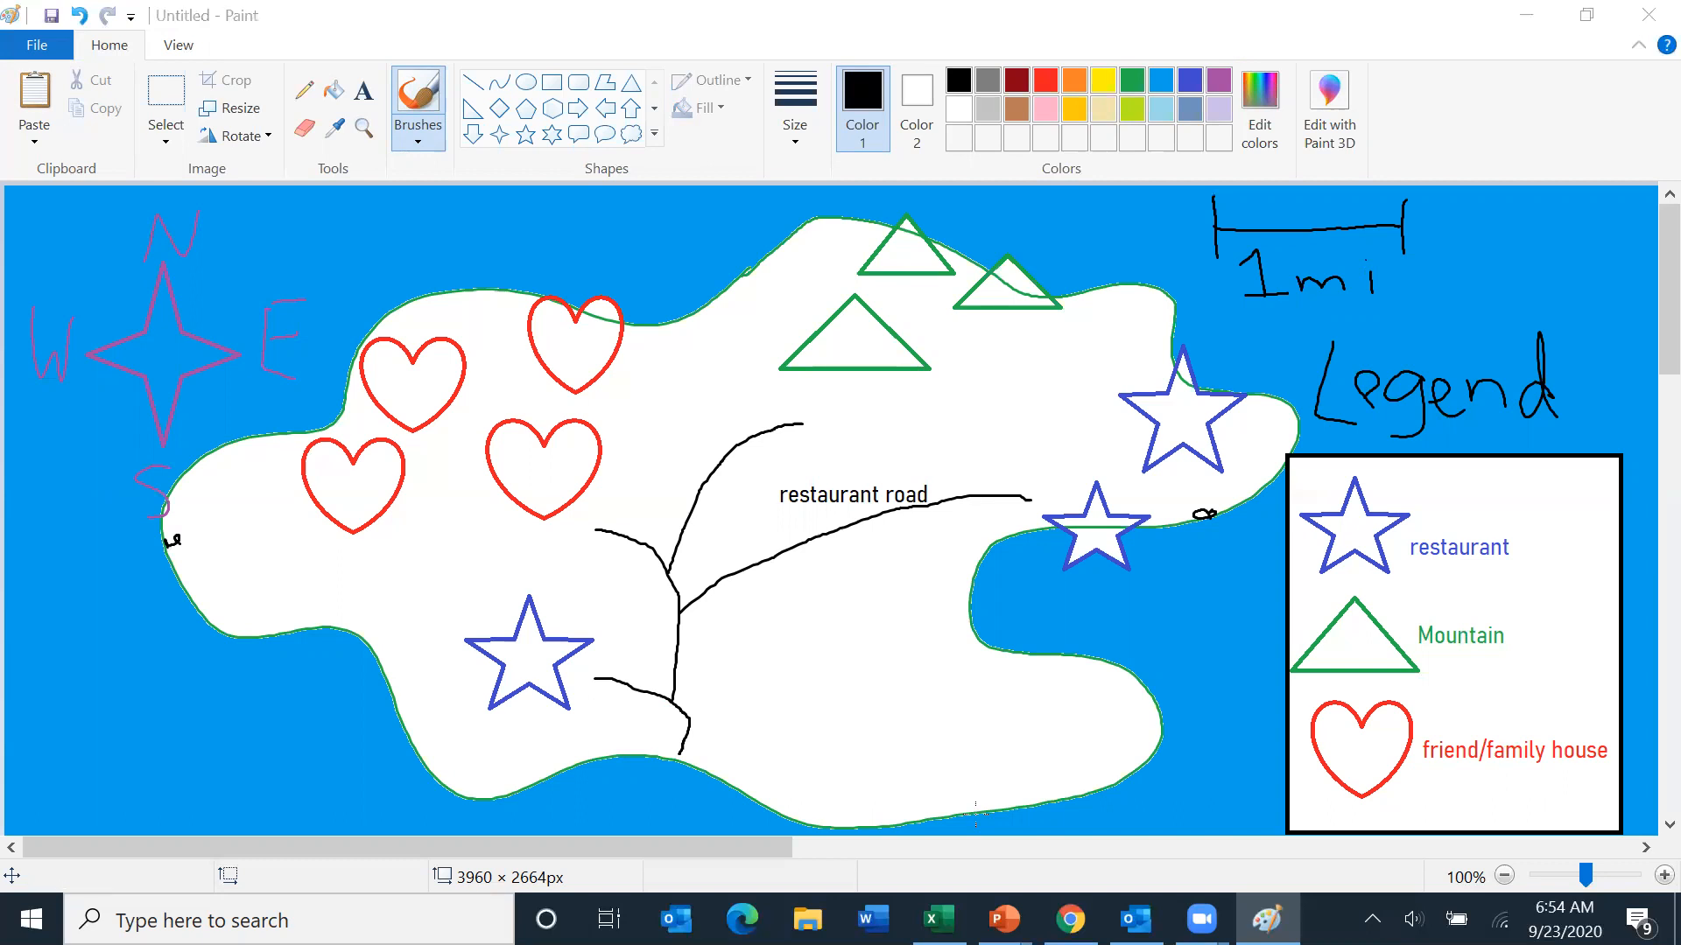